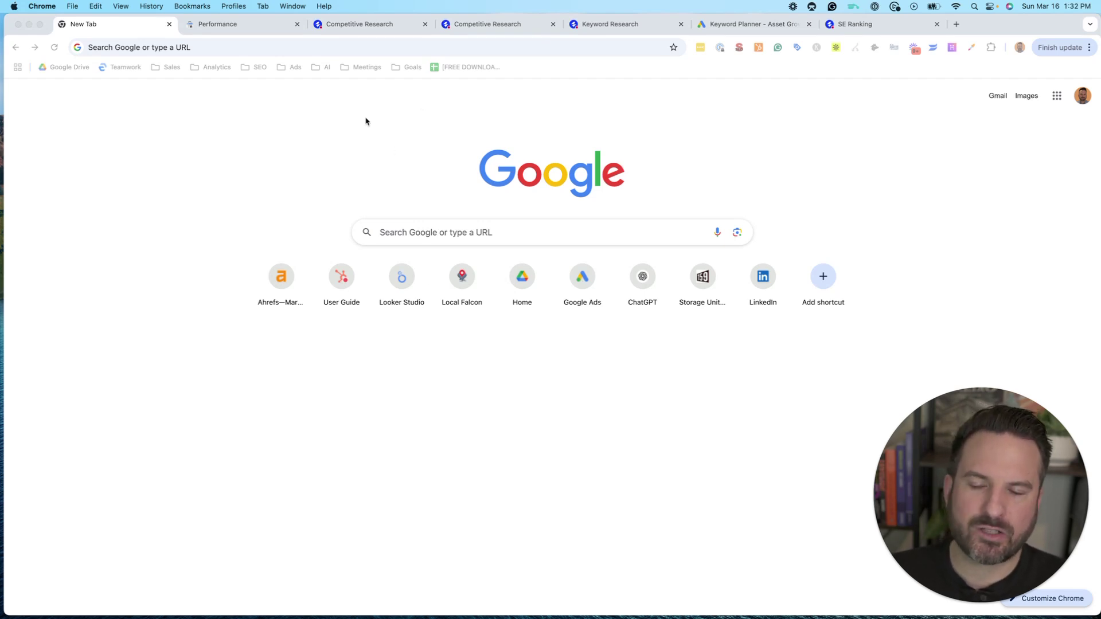
Search Google for 'employee engagement software' and open the Qualtrics employee engagement software result.
click(425, 232)
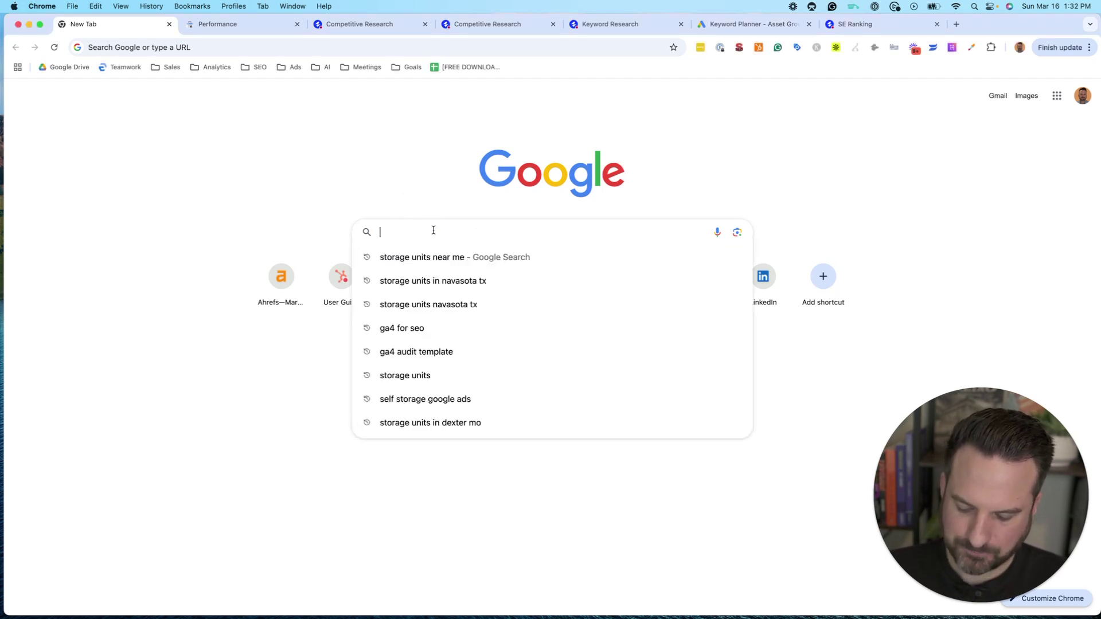
text(emplyoee e)
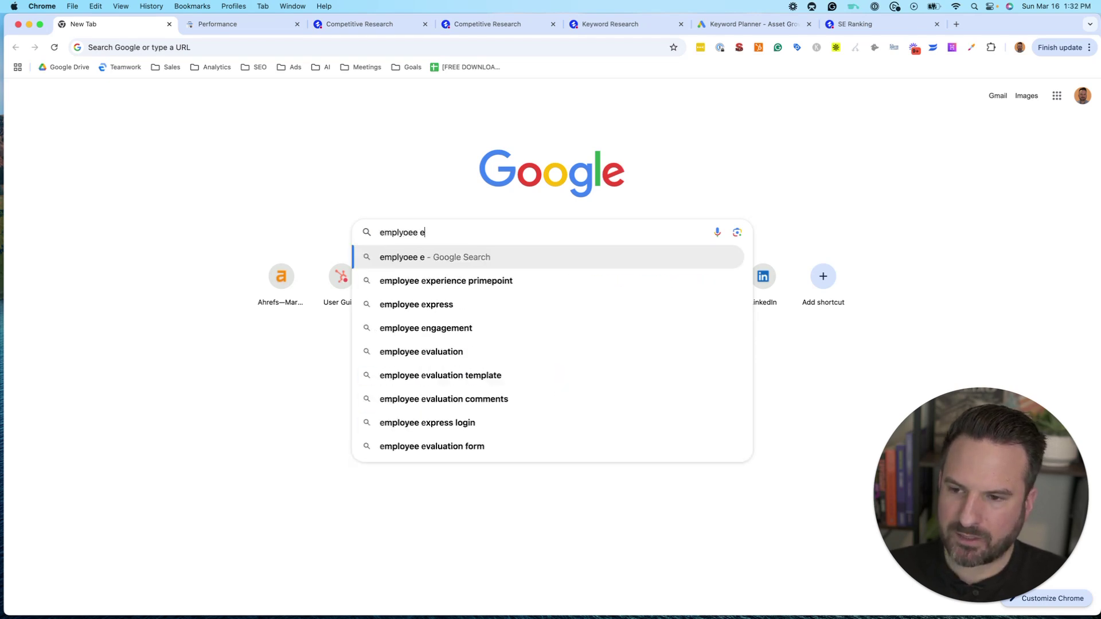
text(ngagement sof)
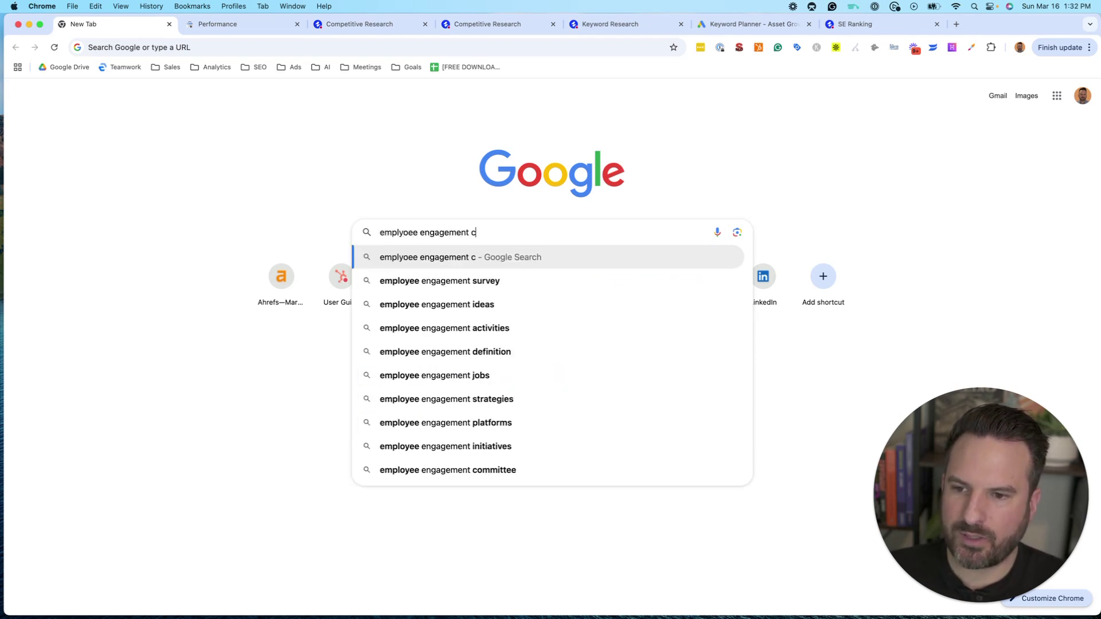
text(tware)
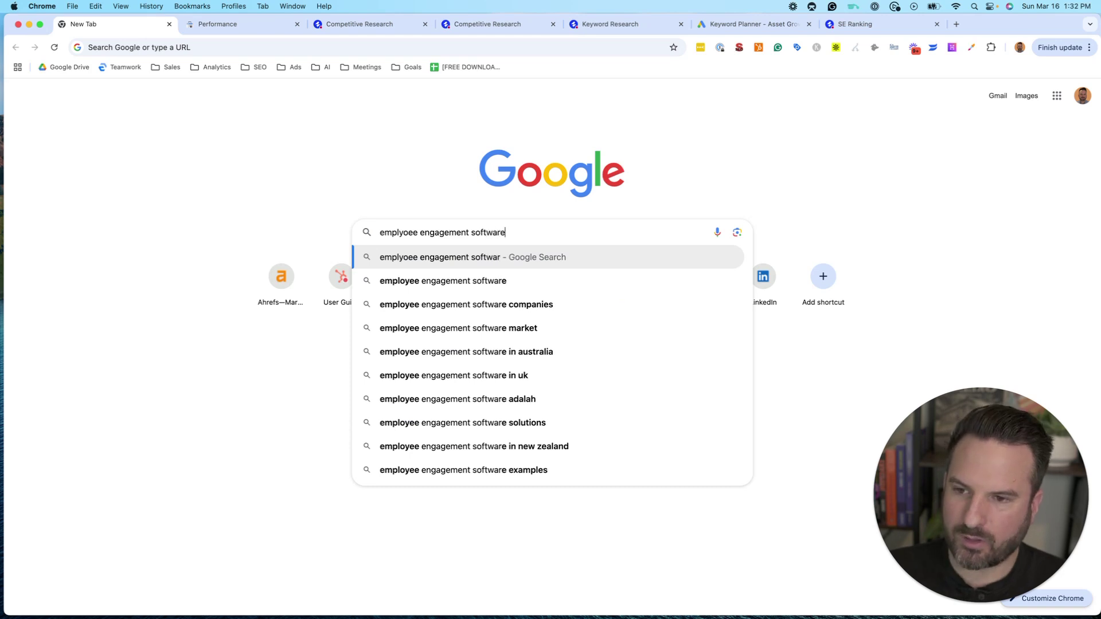
key(Return)
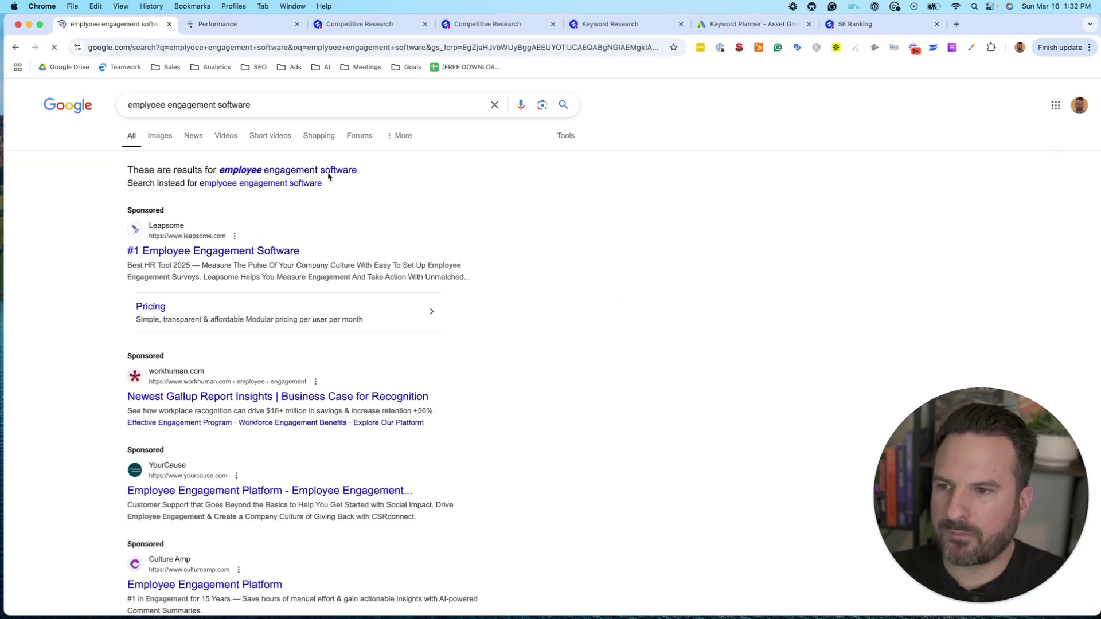
scroll(738, 364, down, 5)
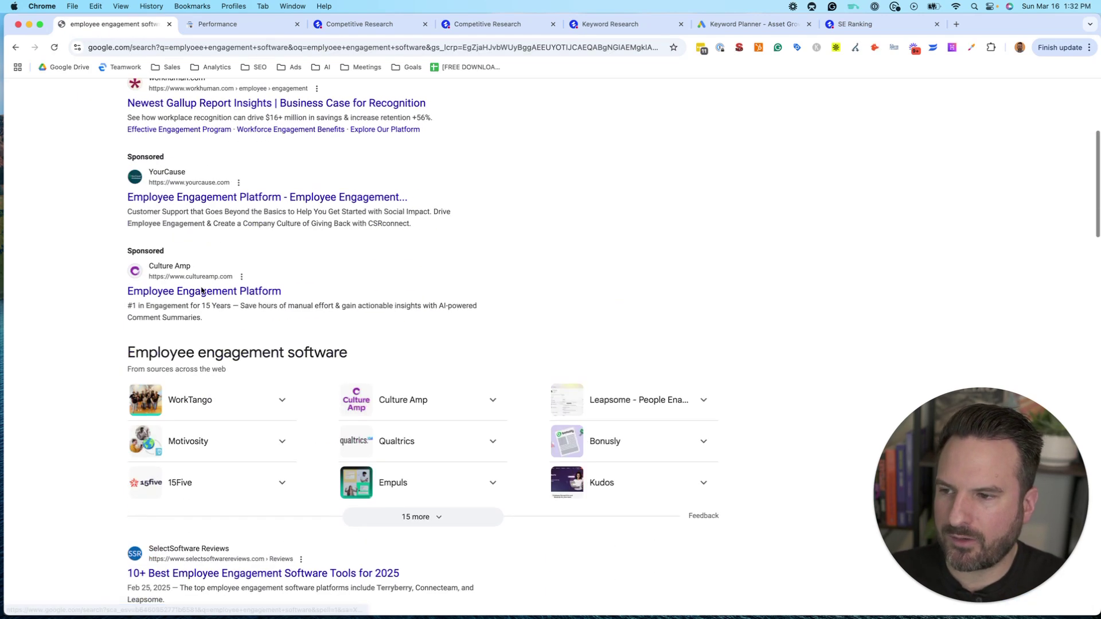
scroll(298, 382, down, 14)
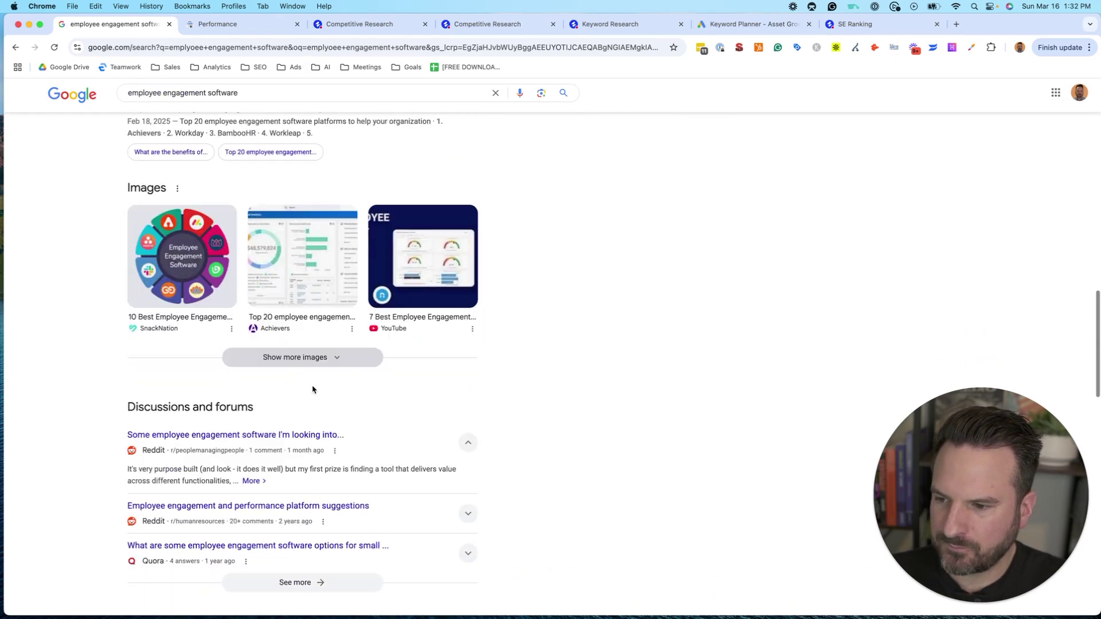
scroll(312, 390, down, 6)
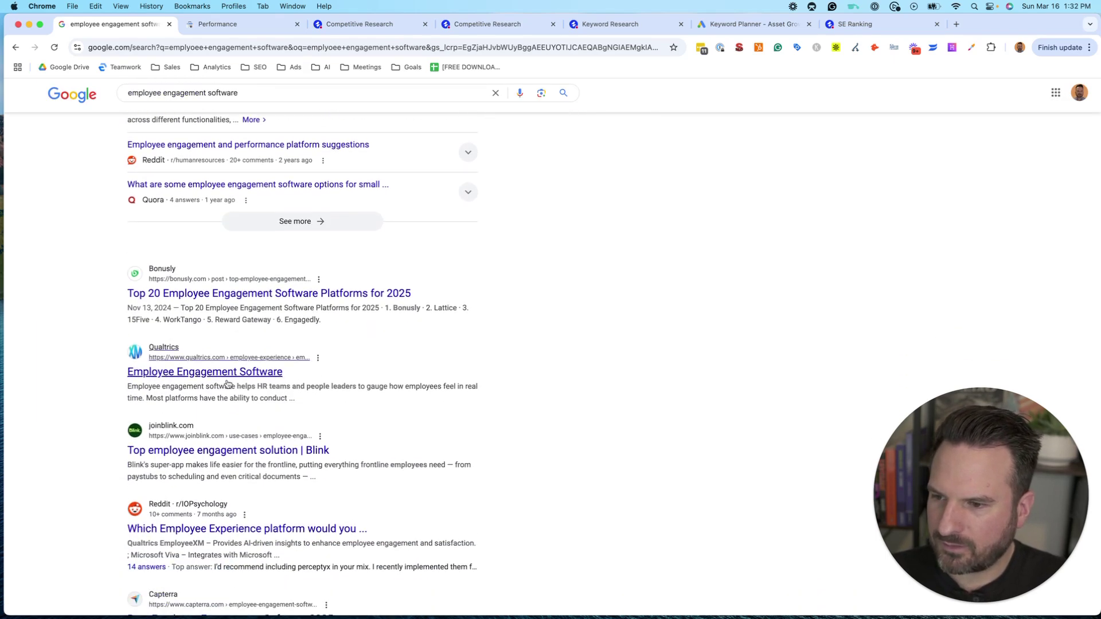
click(201, 371)
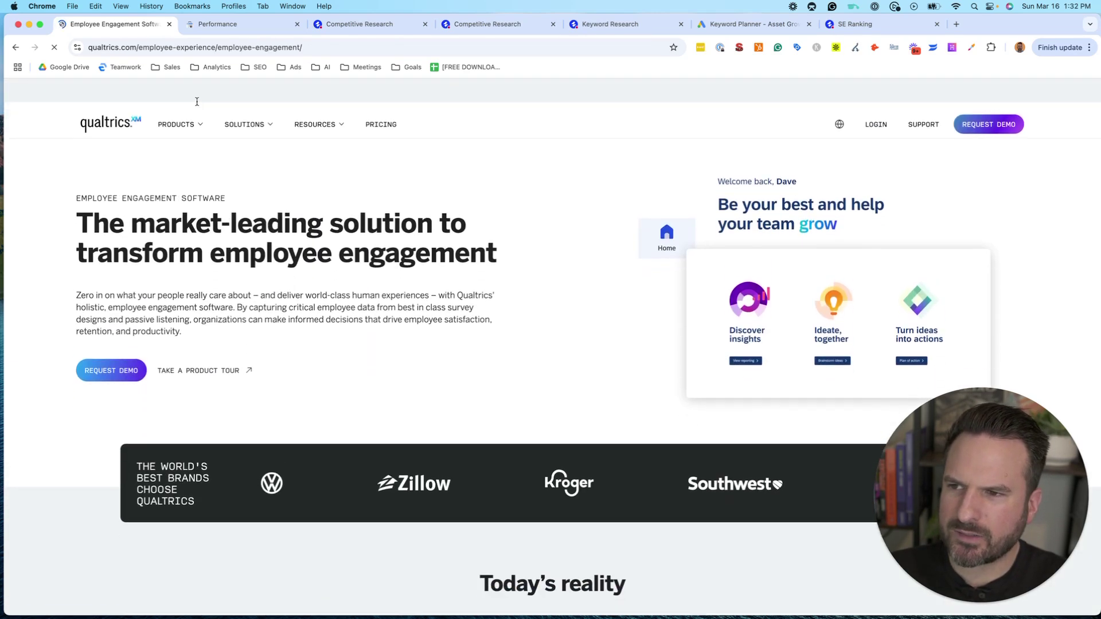
Go to Qualtrics' Employee Engagement product page and copy 'EMPLOYEE ENGAGEMENT' from its heading.
click(197, 109)
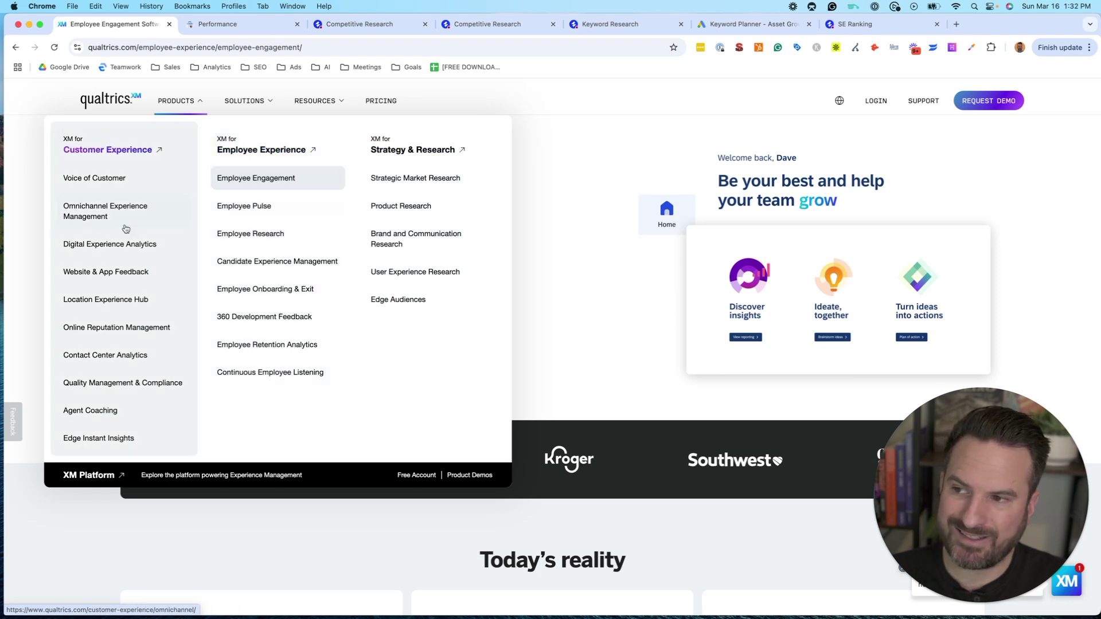
mouse_move(263, 171)
mouse_down()
mouse_move(246, 178)
mouse_move(314, 178)
mouse_move(246, 182)
mouse_up()
click(235, 179)
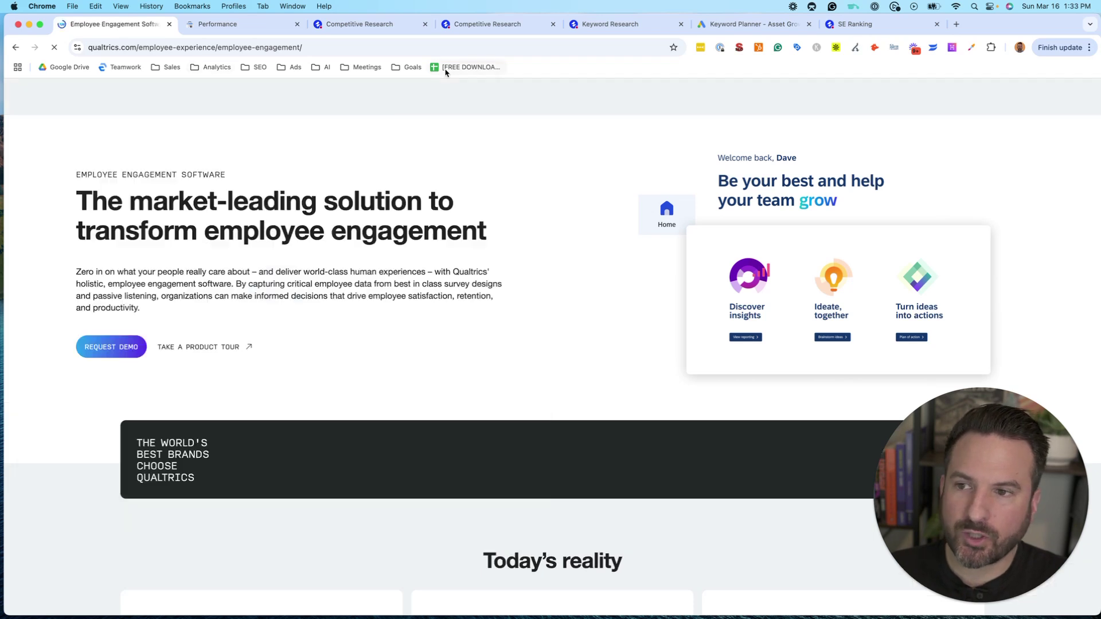
drag(76, 175, 175, 172)
key(super+c)
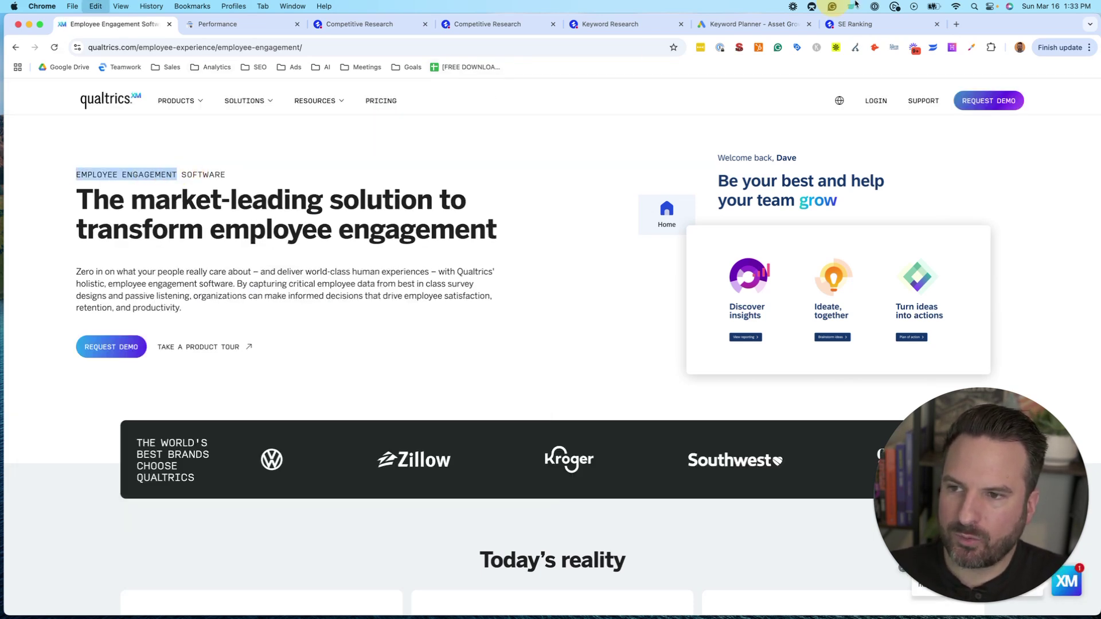
In a new tab, search 'employee engagement' after checking autocomplete suggestions for letters a–f.
click(957, 24)
key(super+v)
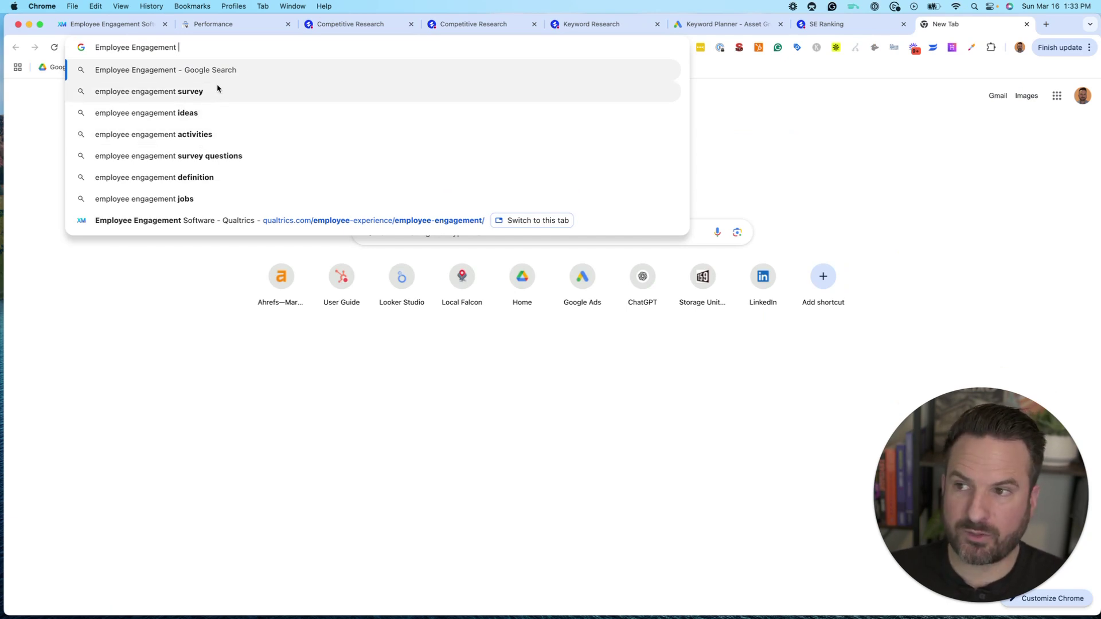
text(a)
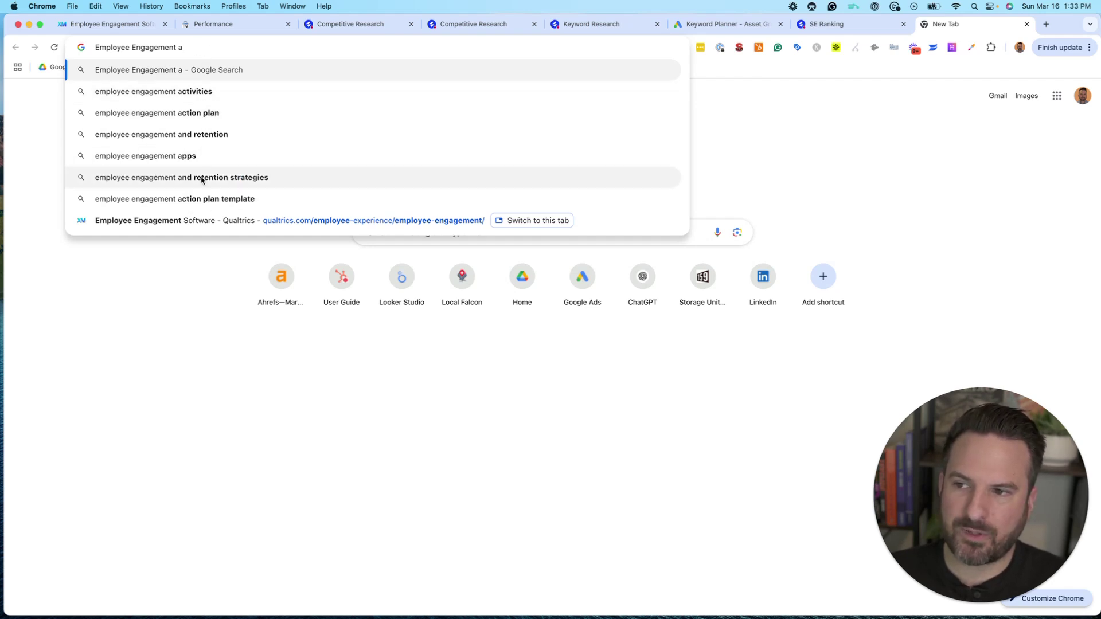
key(BackSpace)
text(b)
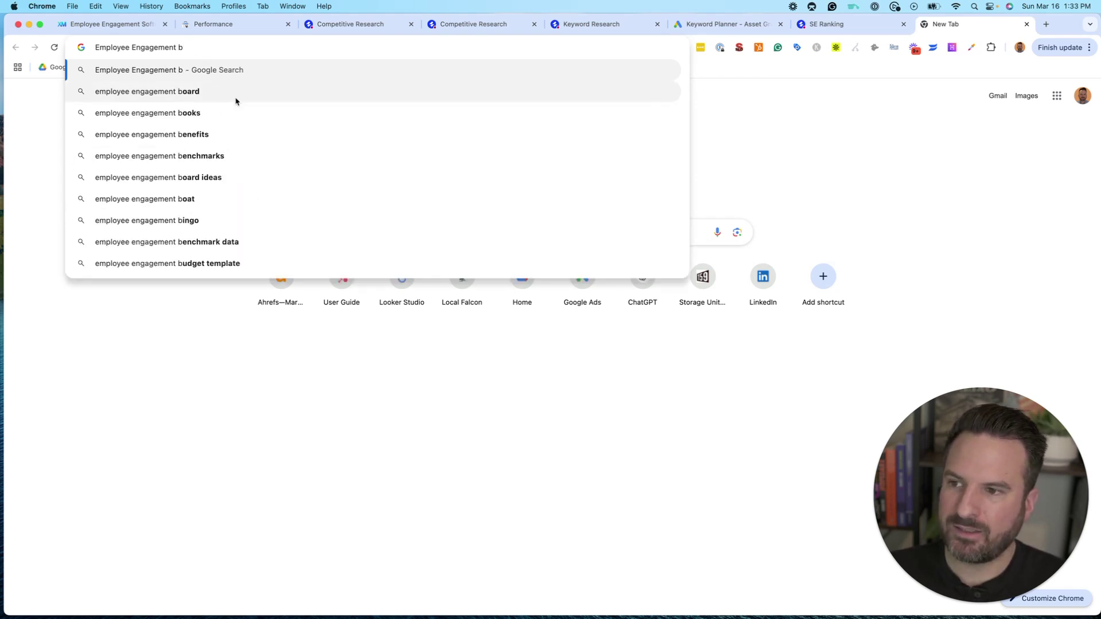
key(BackSpace)
text(c)
key(BackSpace)
text(d)
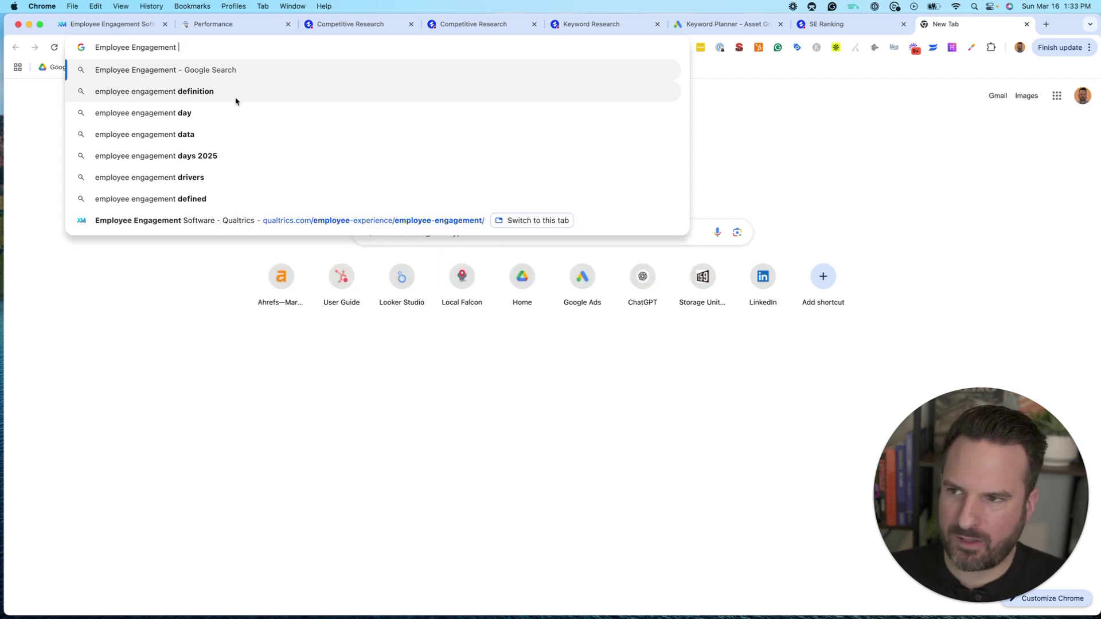
key(BackSpace)
text(e)
key(BackSpace)
text(f)
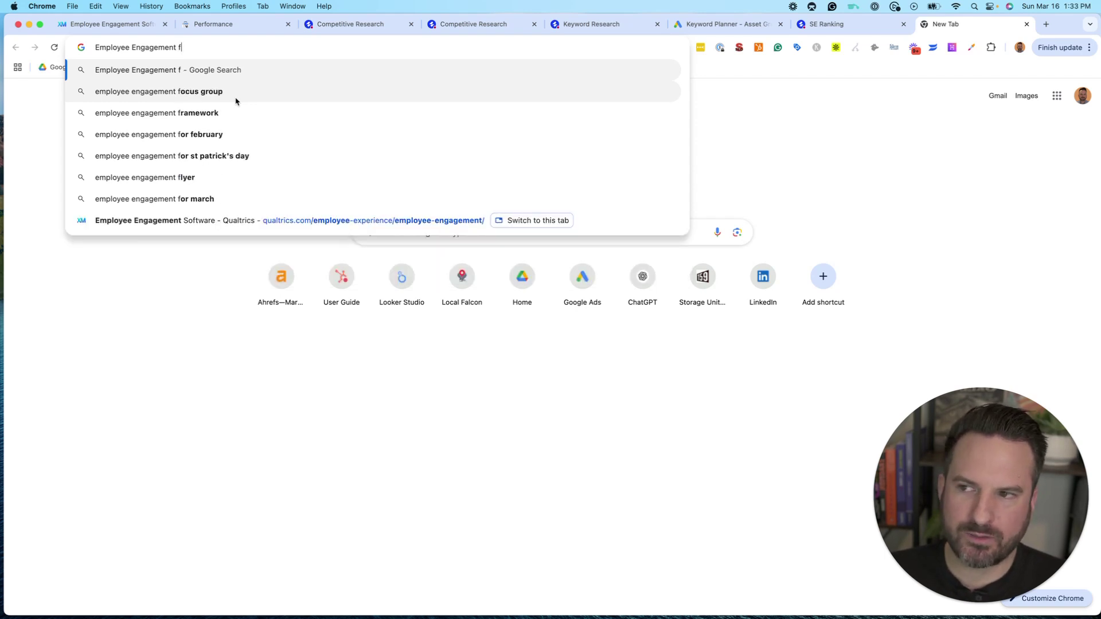
key(BackSpace)
key(Return)
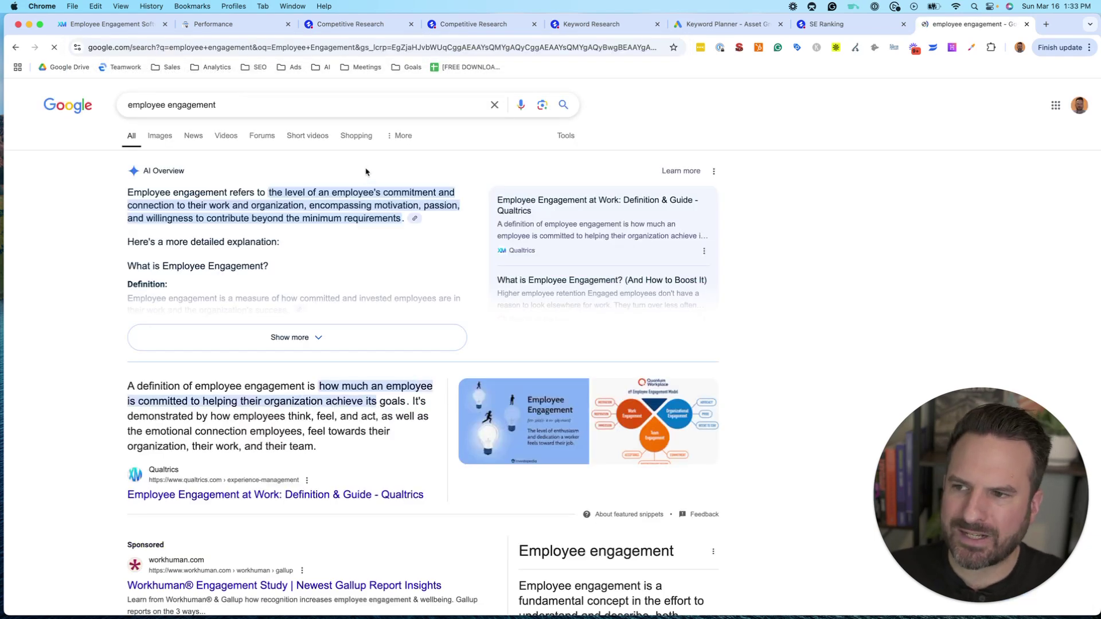
Look over the related searches at the bottom of the results.
scroll(255, 413, down, 6)
scroll(255, 412, down, 20)
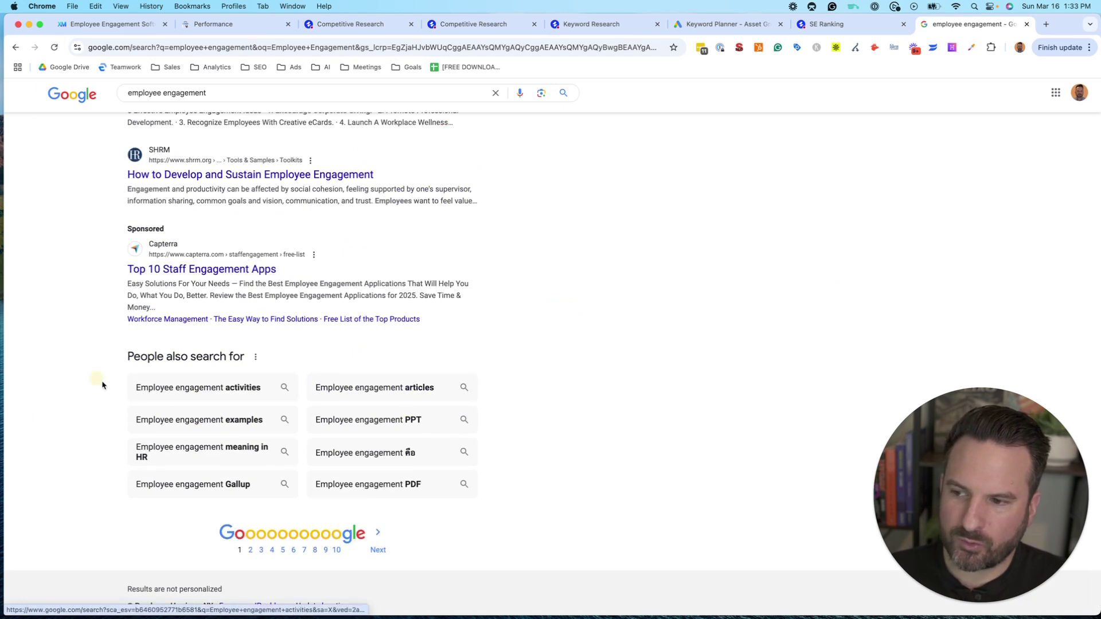
drag(98, 381, 562, 497)
click(616, 466)
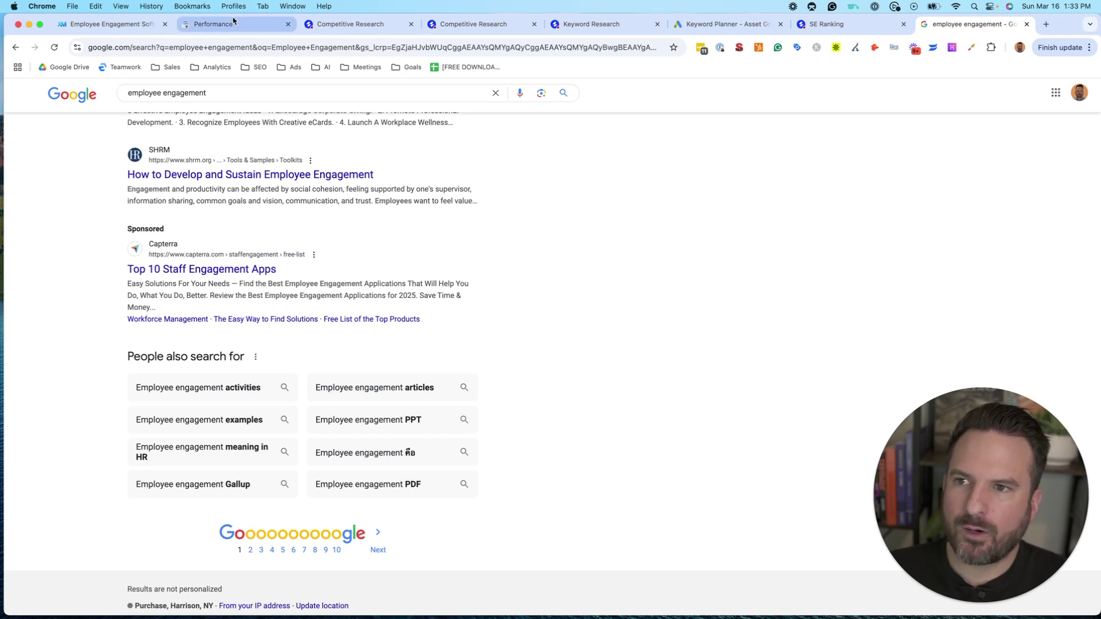
Copy the qualtrics.com domain from the Qualtrics page address.
click(87, 24)
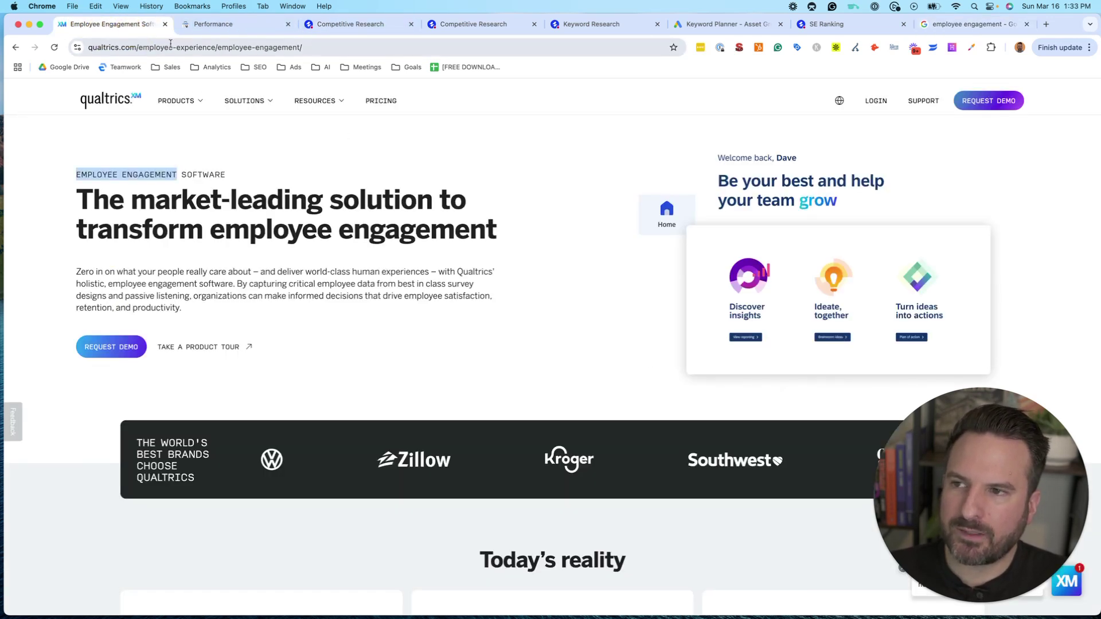
click(171, 45)
click(223, 47)
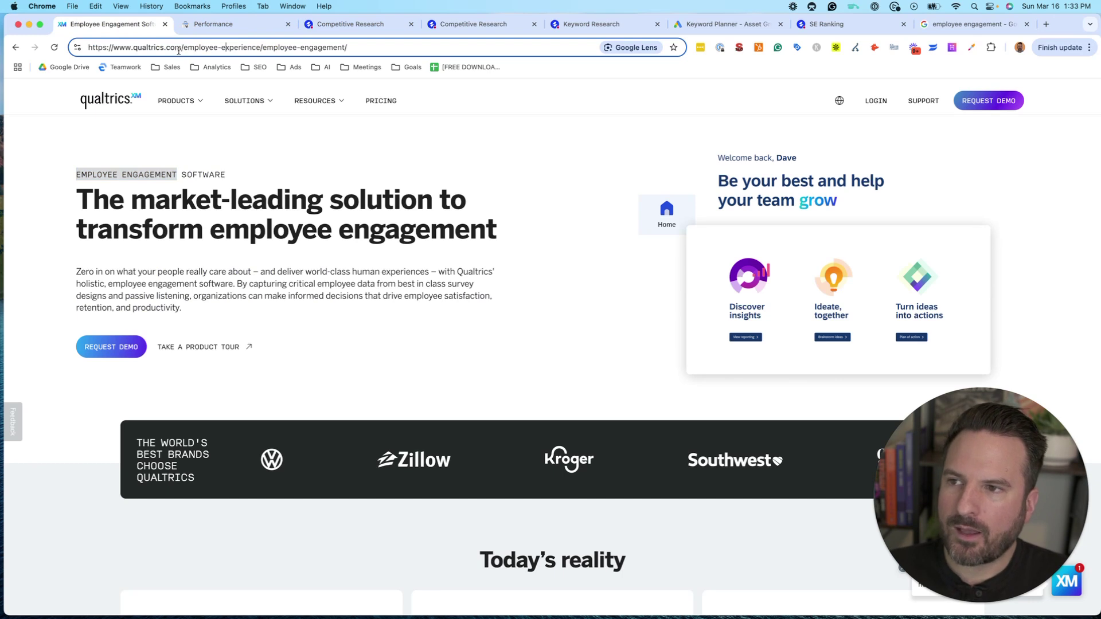
drag(183, 47, 17, 49)
key(super+c)
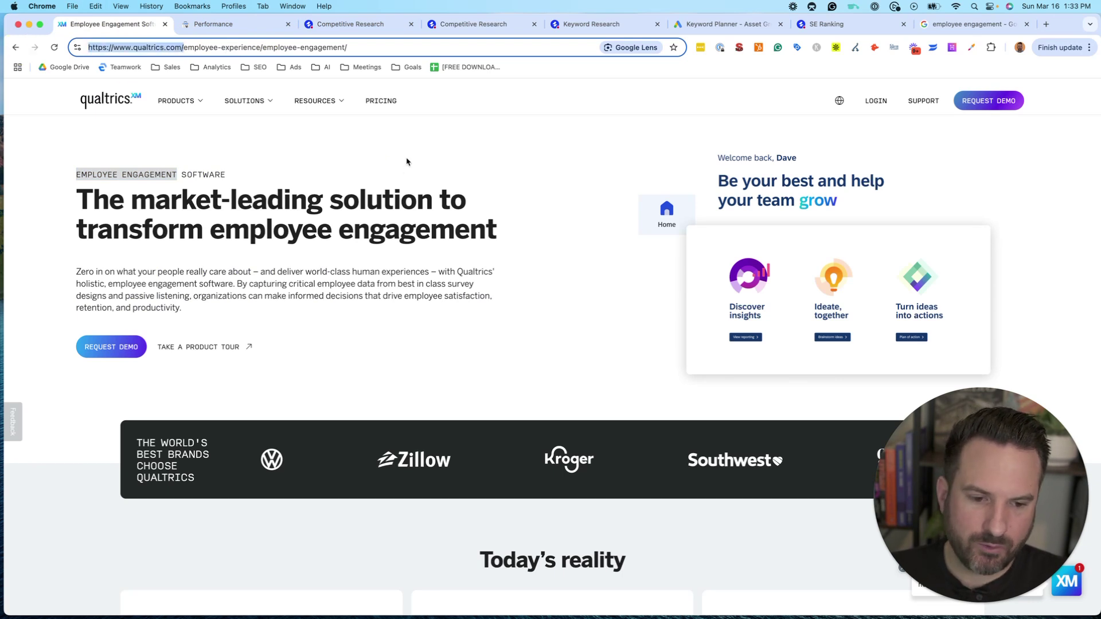
key(super+c)
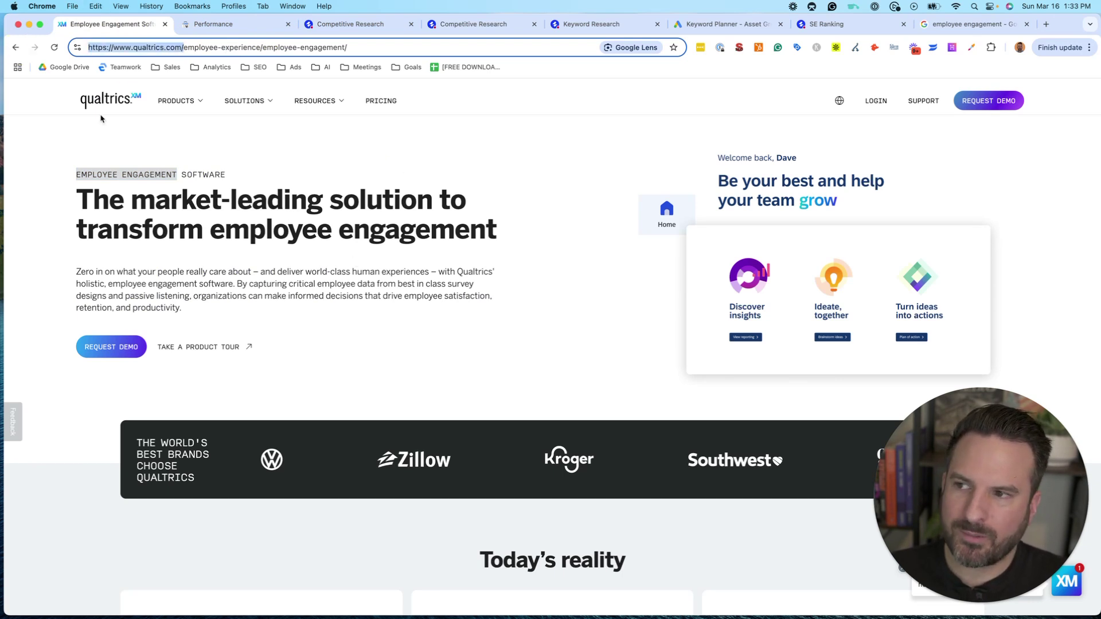
Show Search Console's 12-month top queries without the mailbox business filter, 500 rows per page.
click(229, 24)
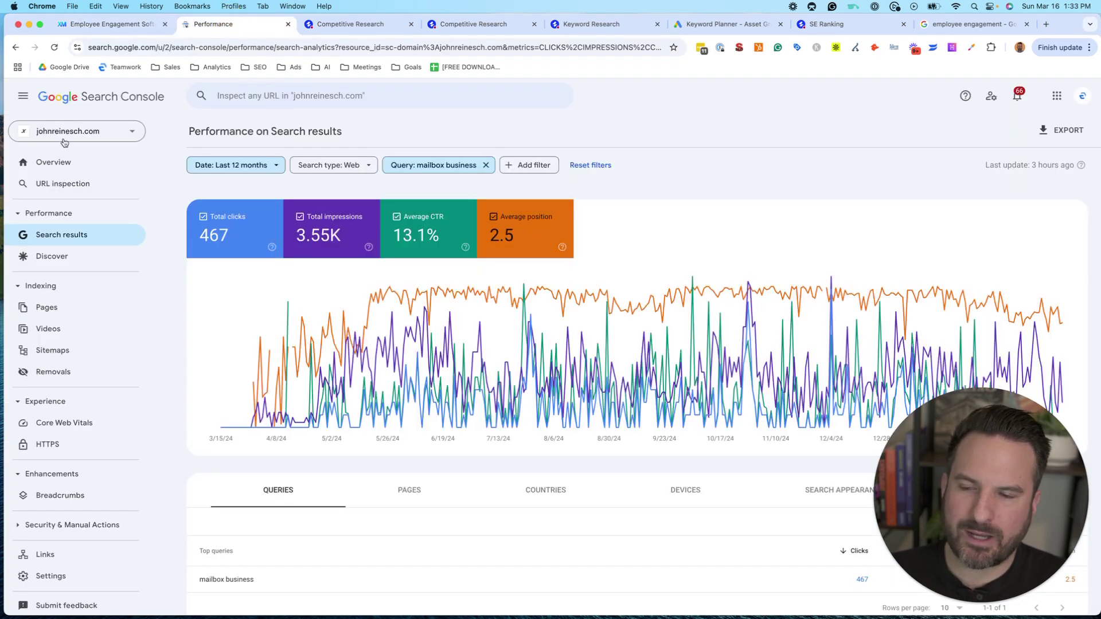
click(486, 166)
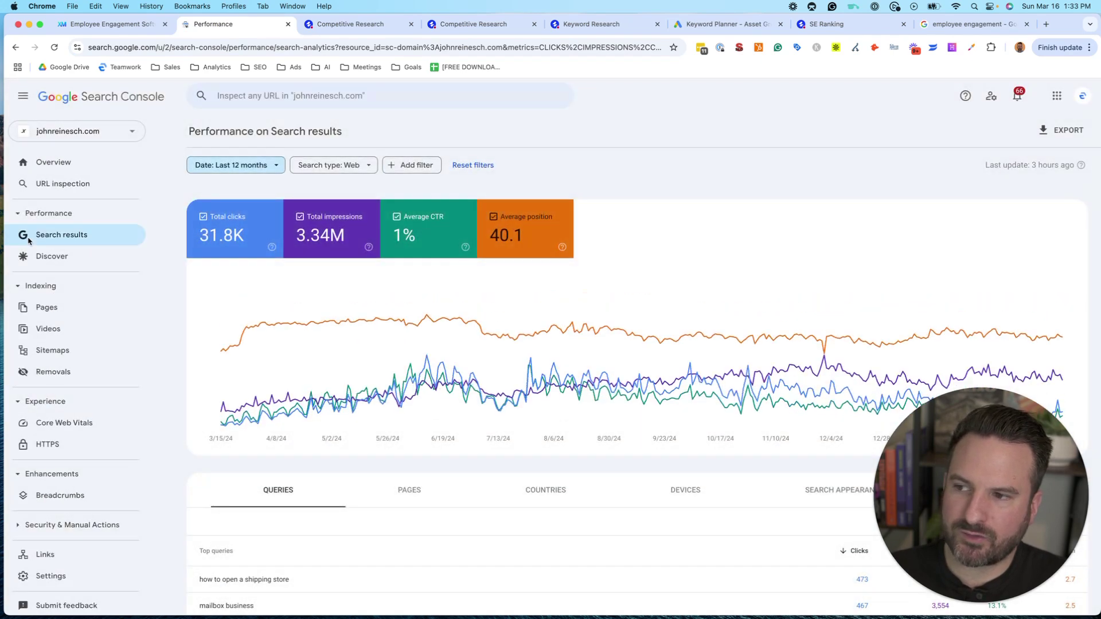
scroll(686, 459, down, 5)
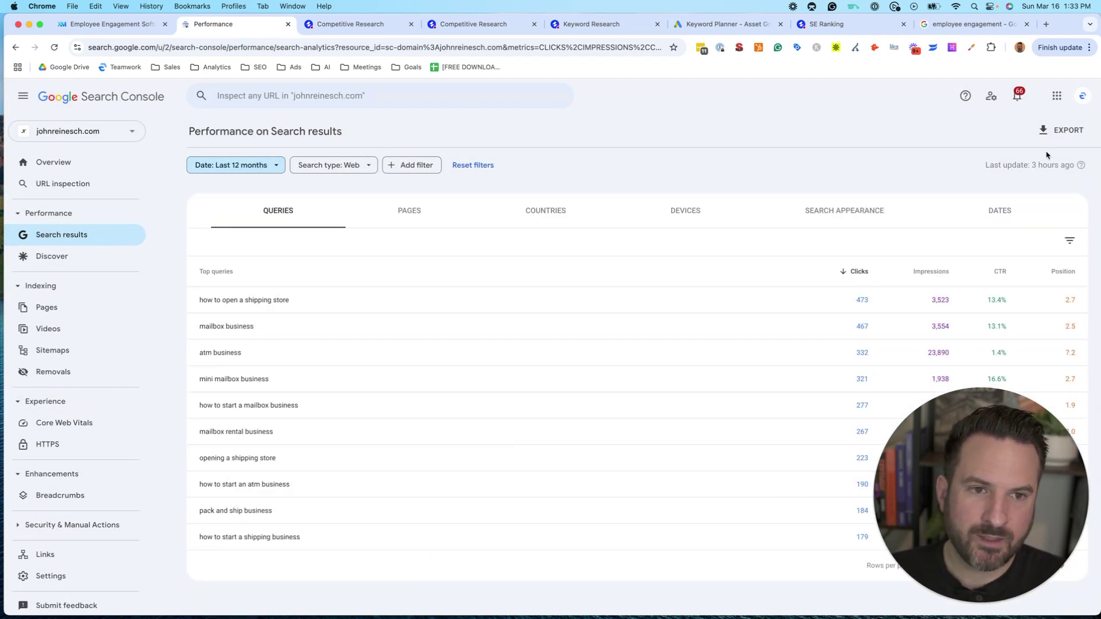
drag(974, 477, 965, 149)
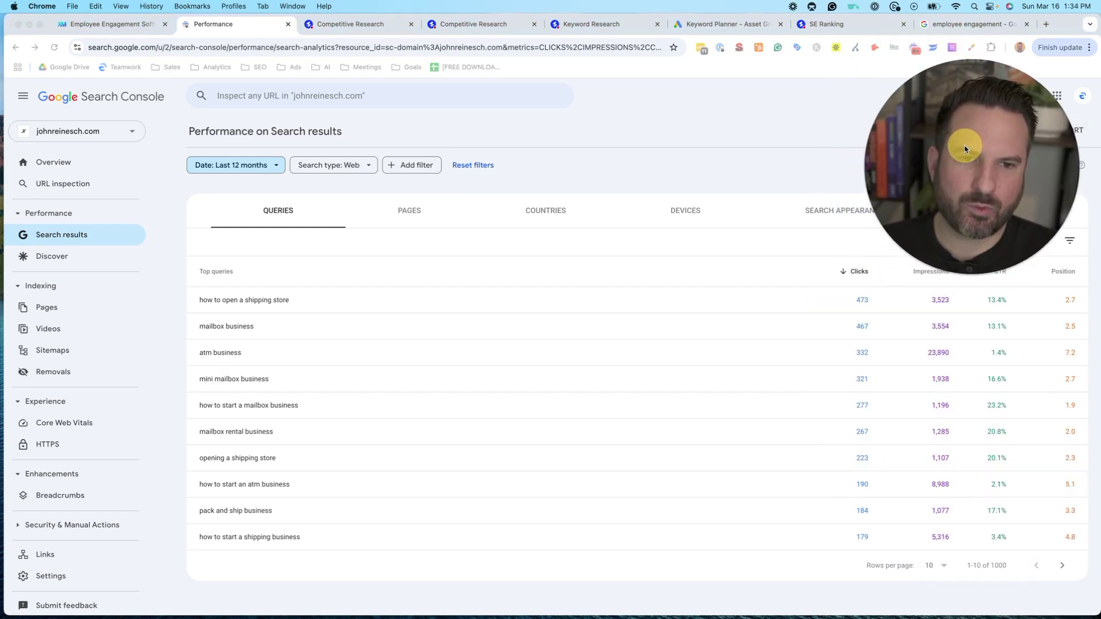
click(935, 566)
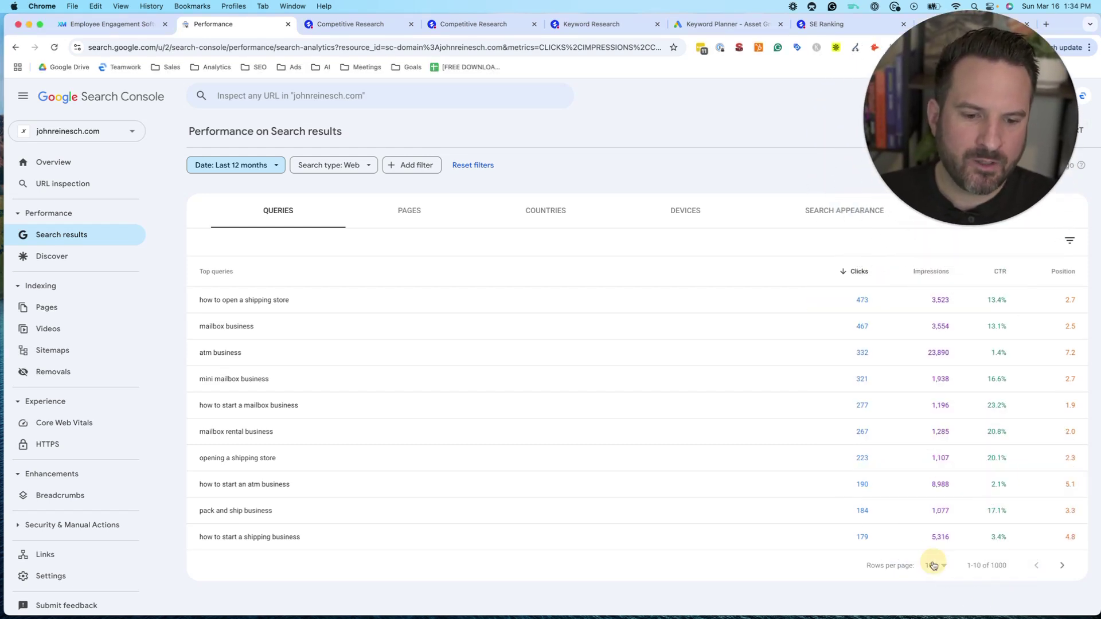
click(930, 588)
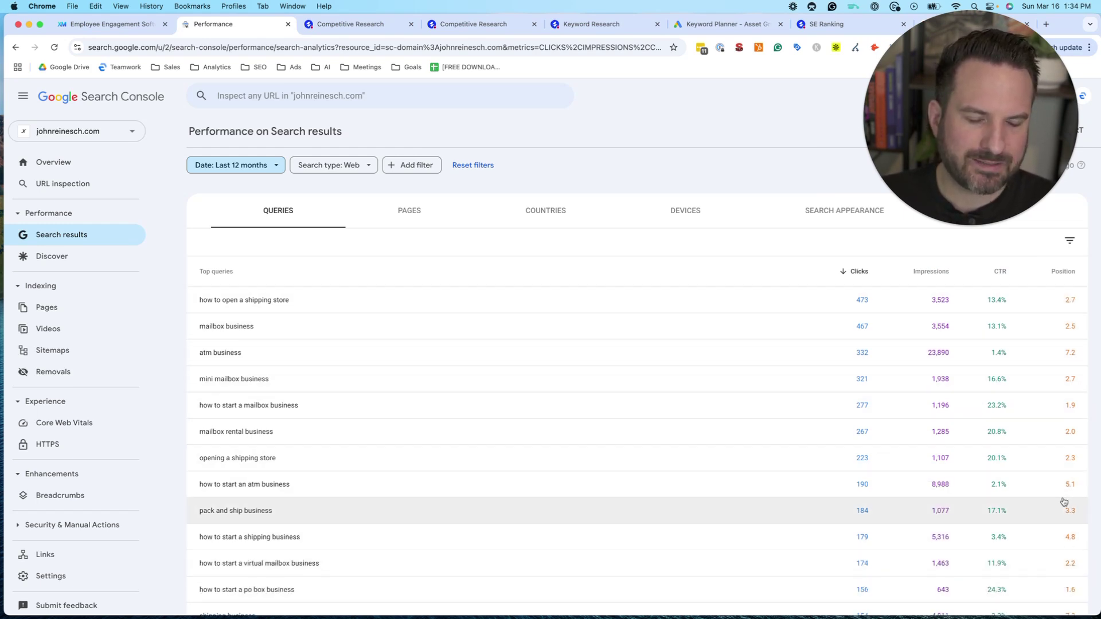
Sort queries by position descending and note 'how to create seo report' with 4,843 impressions.
click(1064, 271)
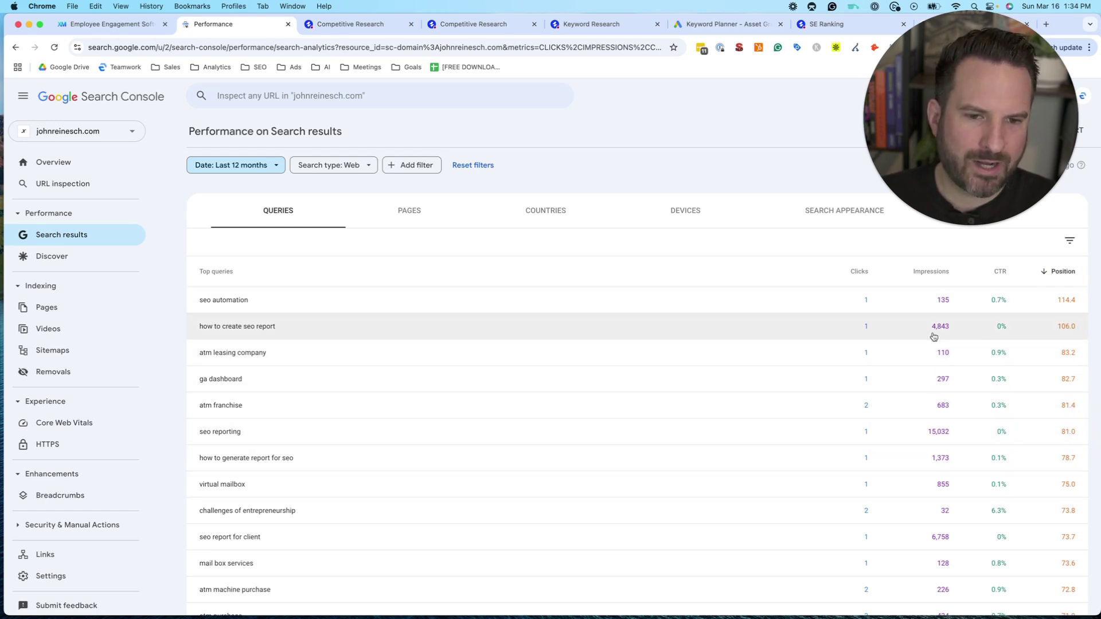
drag(933, 327, 955, 334)
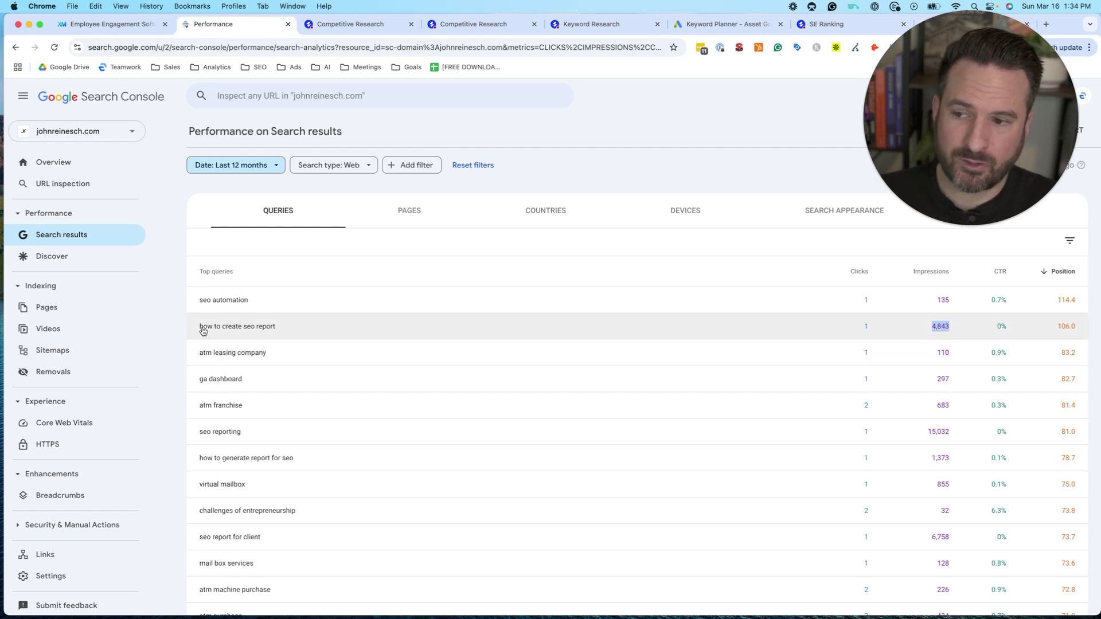
drag(200, 327, 282, 335)
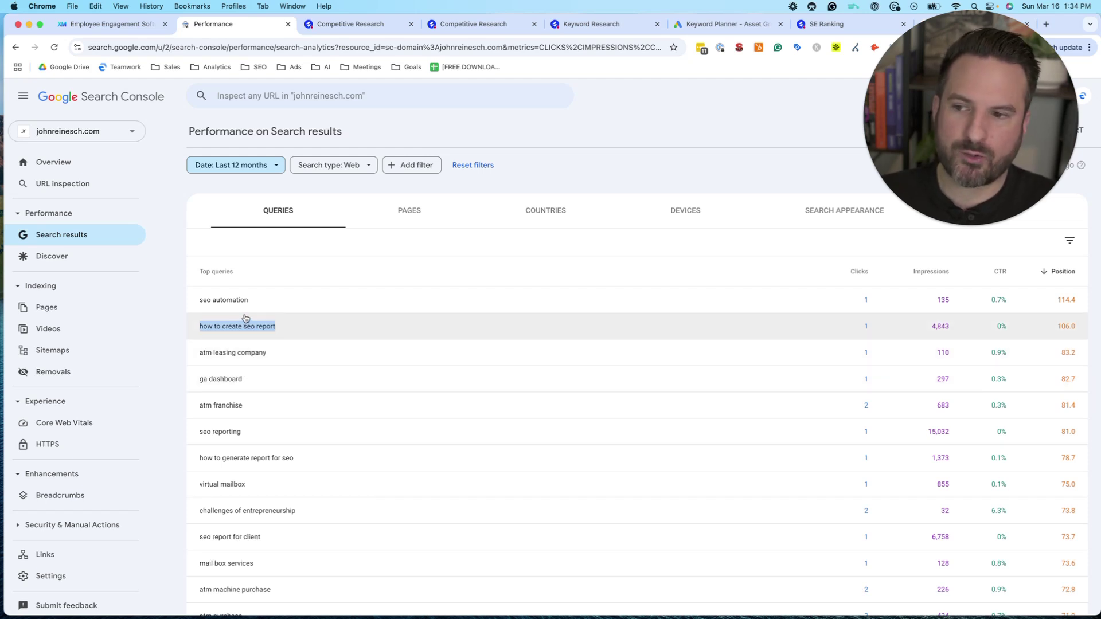
drag(253, 322, 167, 231)
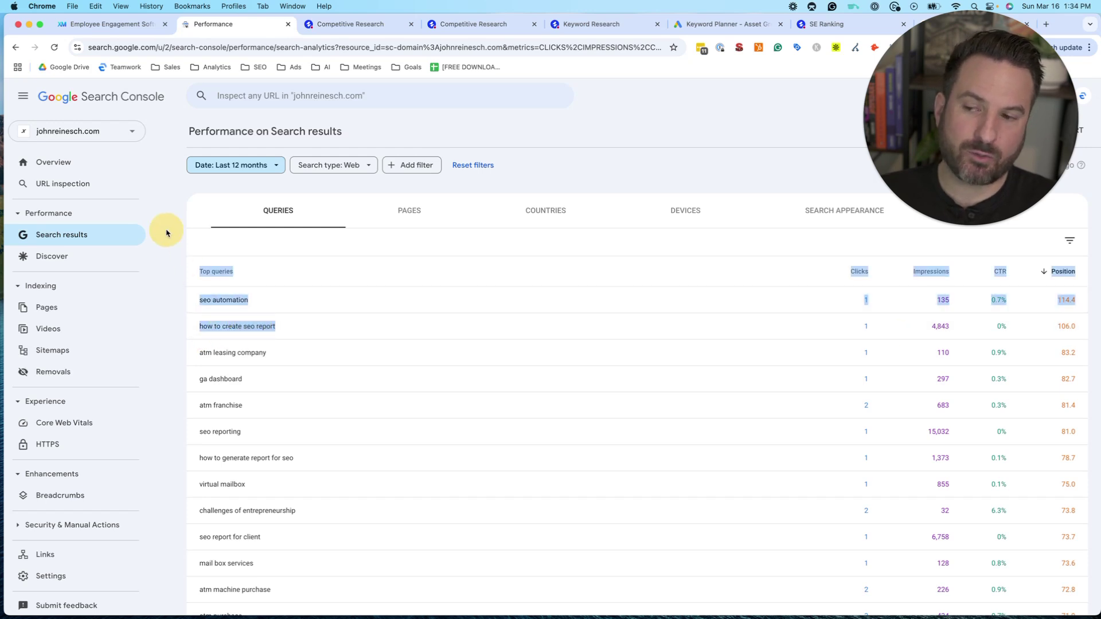
click(178, 191)
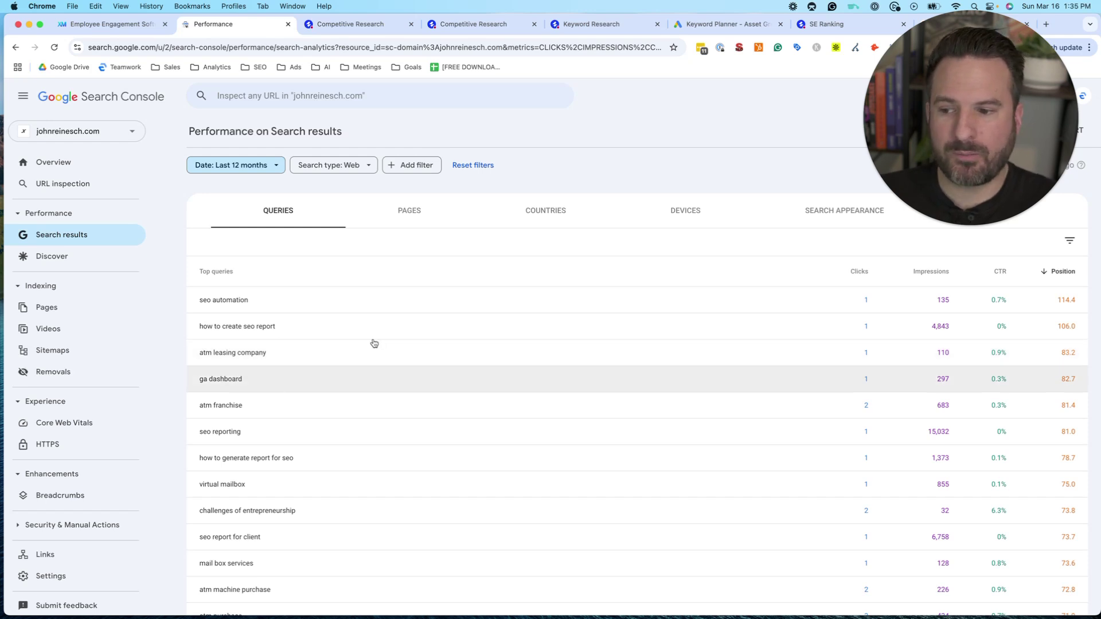
Sort queries by impressions and check the pages for the 'automated seo reports' query.
click(924, 271)
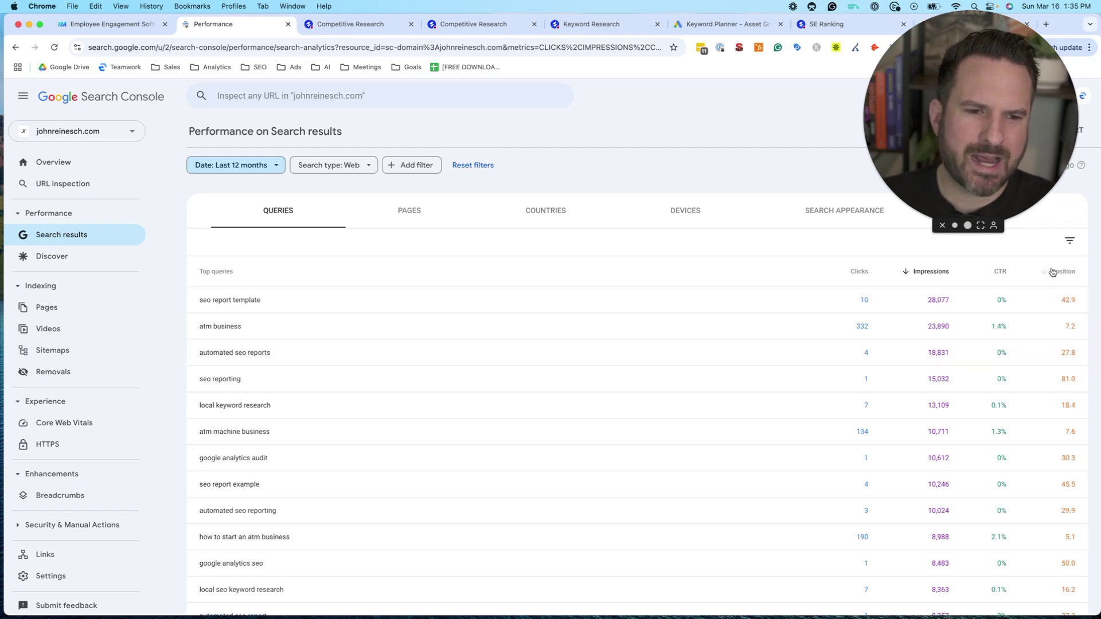
click(1078, 357)
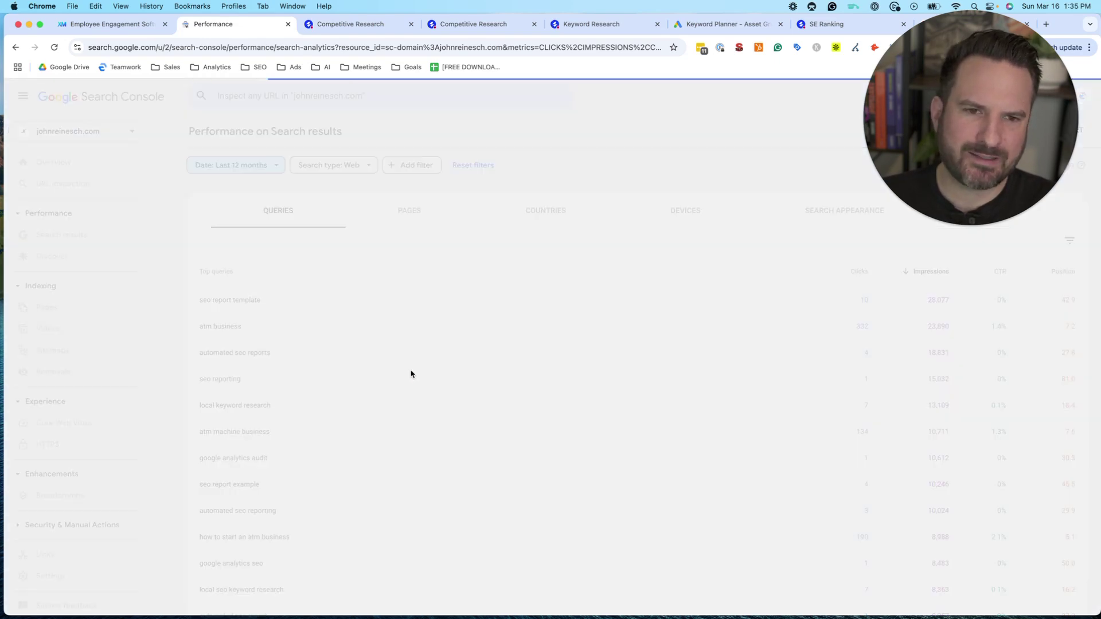
scroll(418, 463, down, 3)
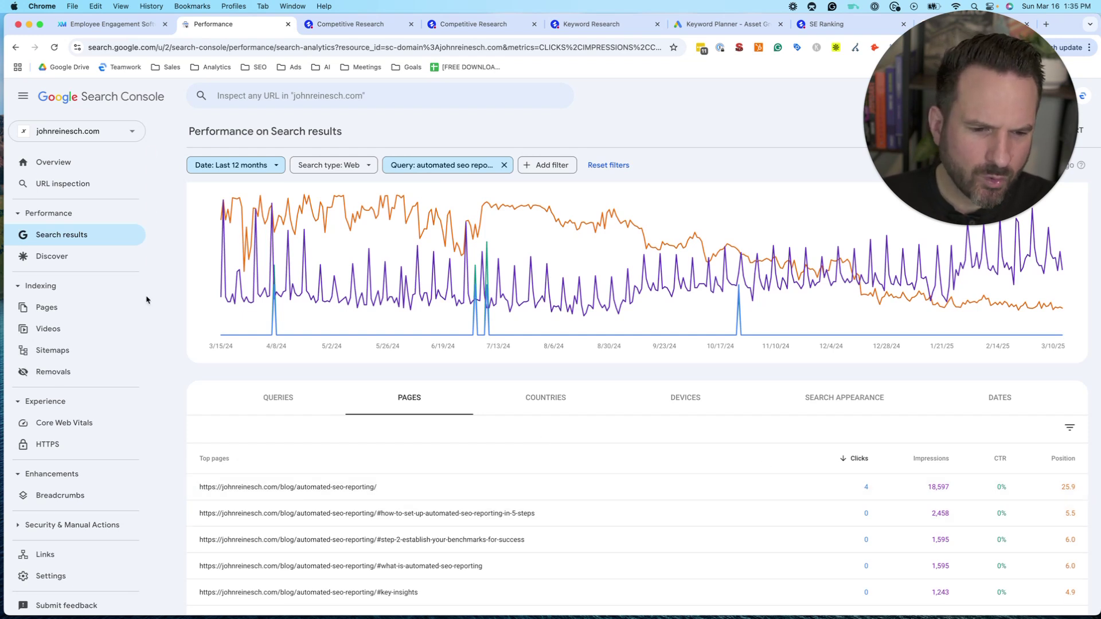
click(16, 47)
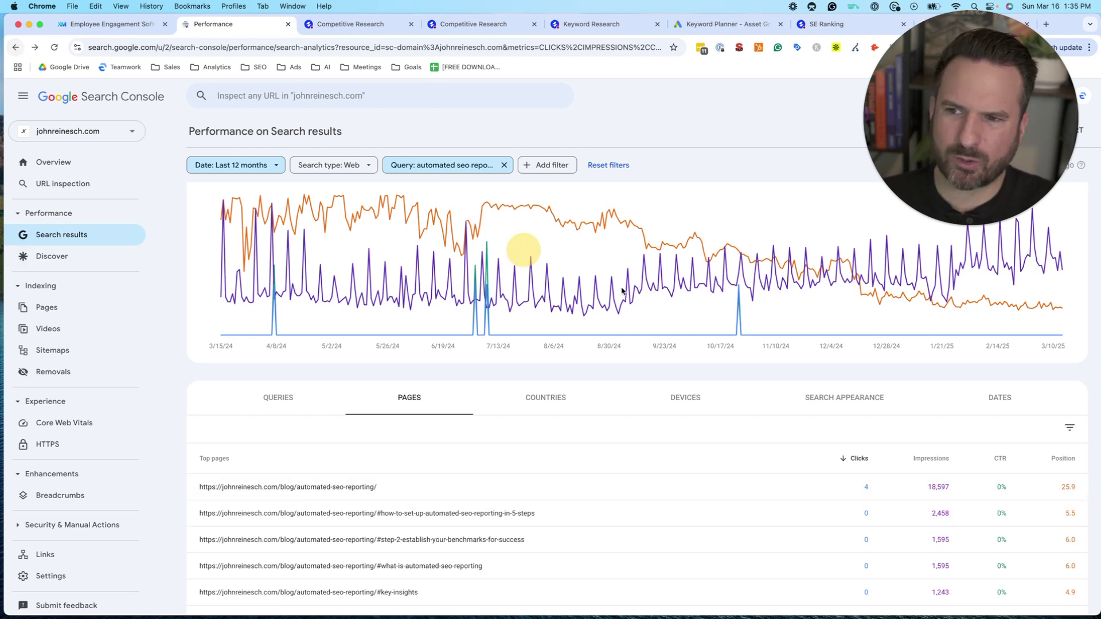
Review the sorted list, noting the 73.7 position for 'seo report for client'.
scroll(1067, 459, down, 6)
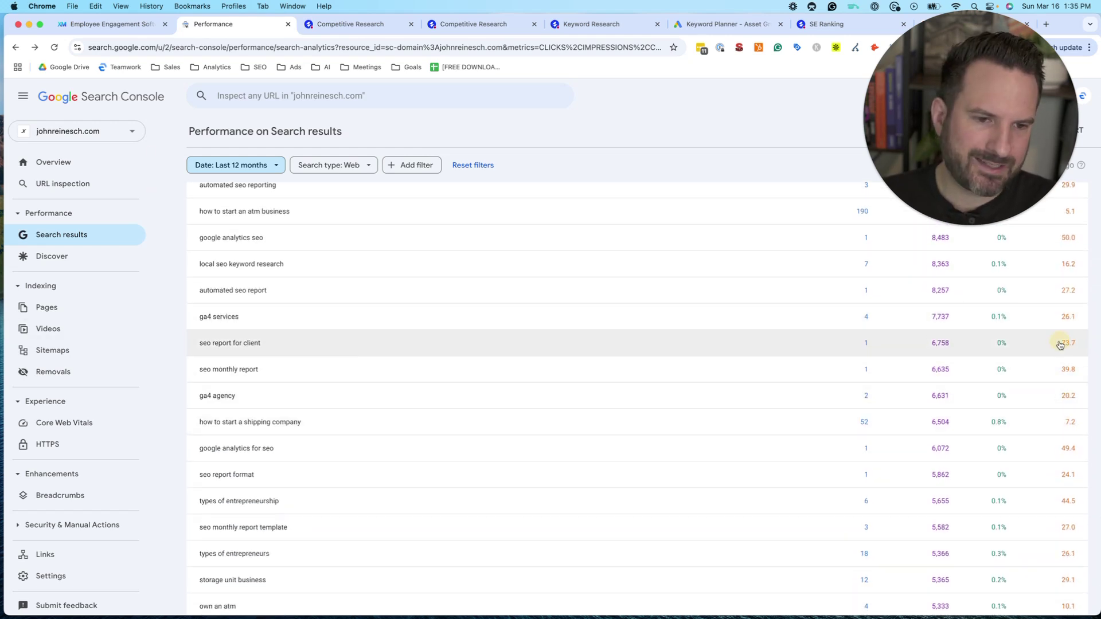
mouse_move(1061, 345)
mouse_down()
mouse_move(1088, 344)
mouse_move(1061, 344)
mouse_up()
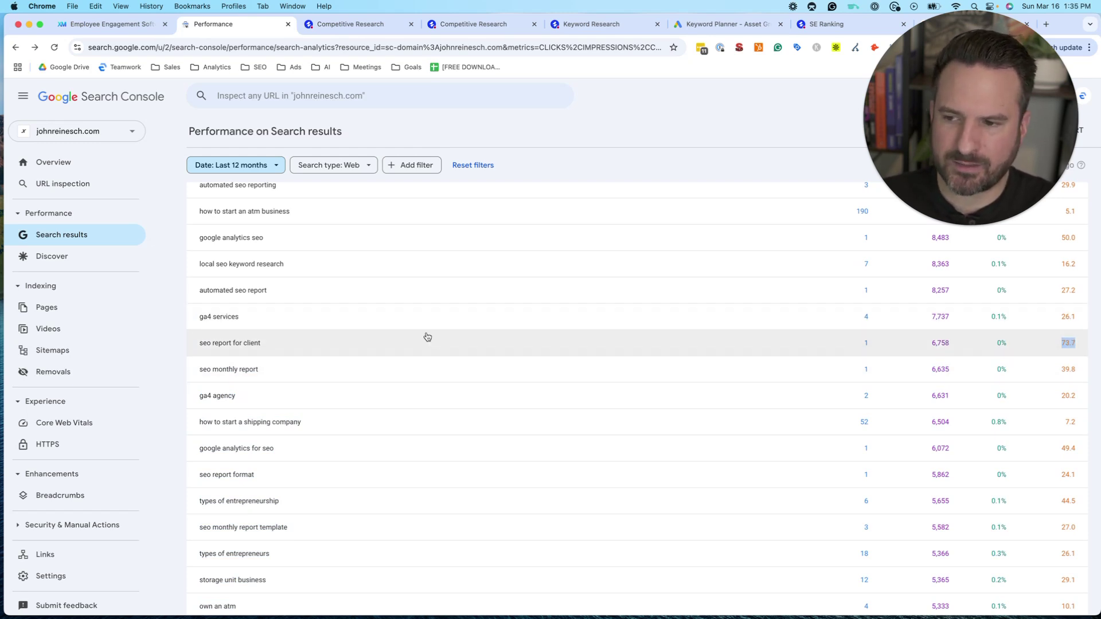
scroll(482, 369, down, 1)
scroll(482, 369, up, 15)
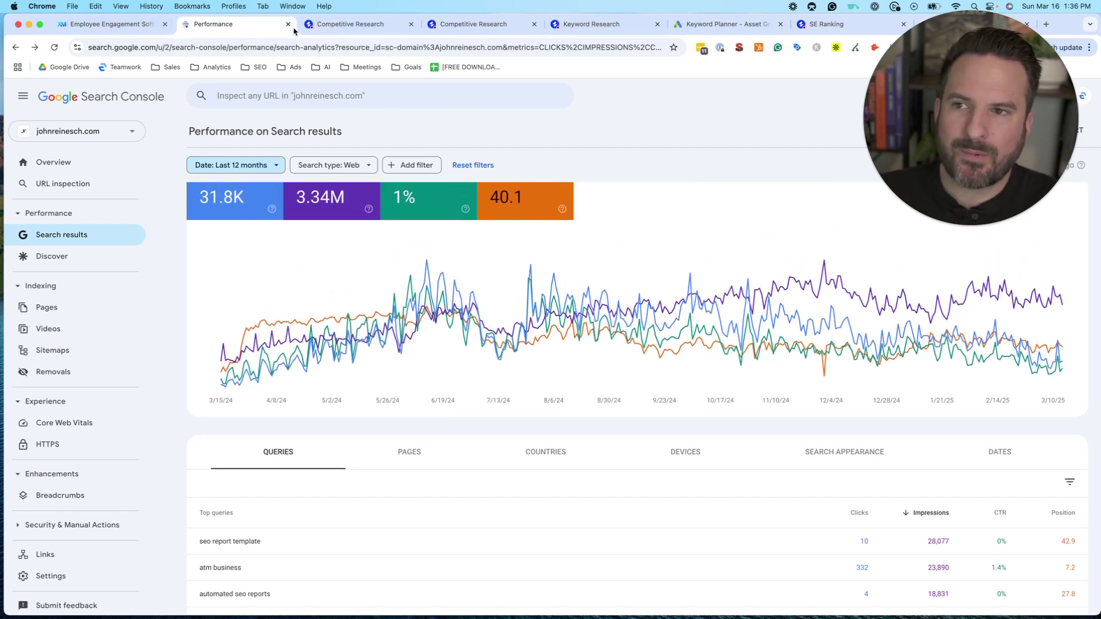
Switch to SE Ranking's Competitive Research overview and select the analysed domain in the search field.
click(357, 25)
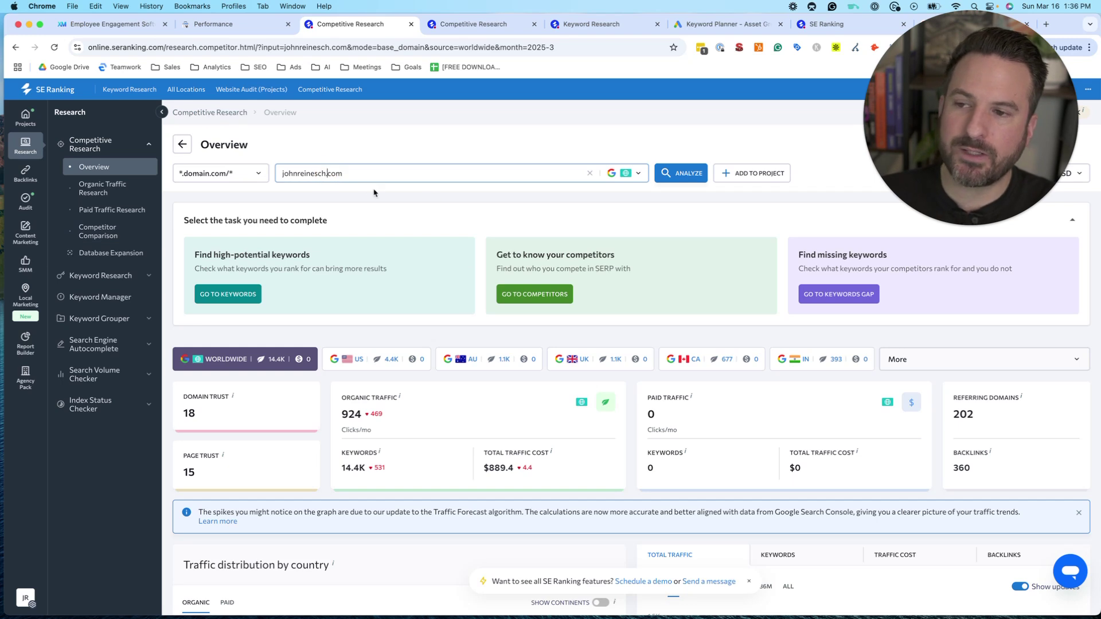
drag(351, 172, 216, 173)
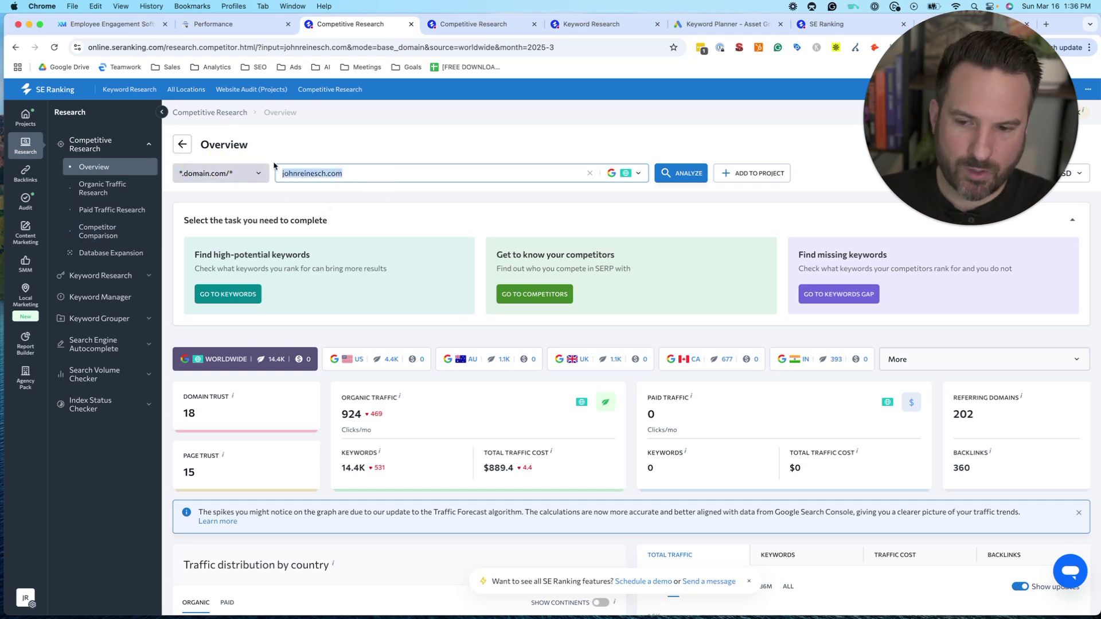
Paste the Qualtrics address into Competitive Research, analyse qualtrics.com, and open its competitors list.
click(115, 24)
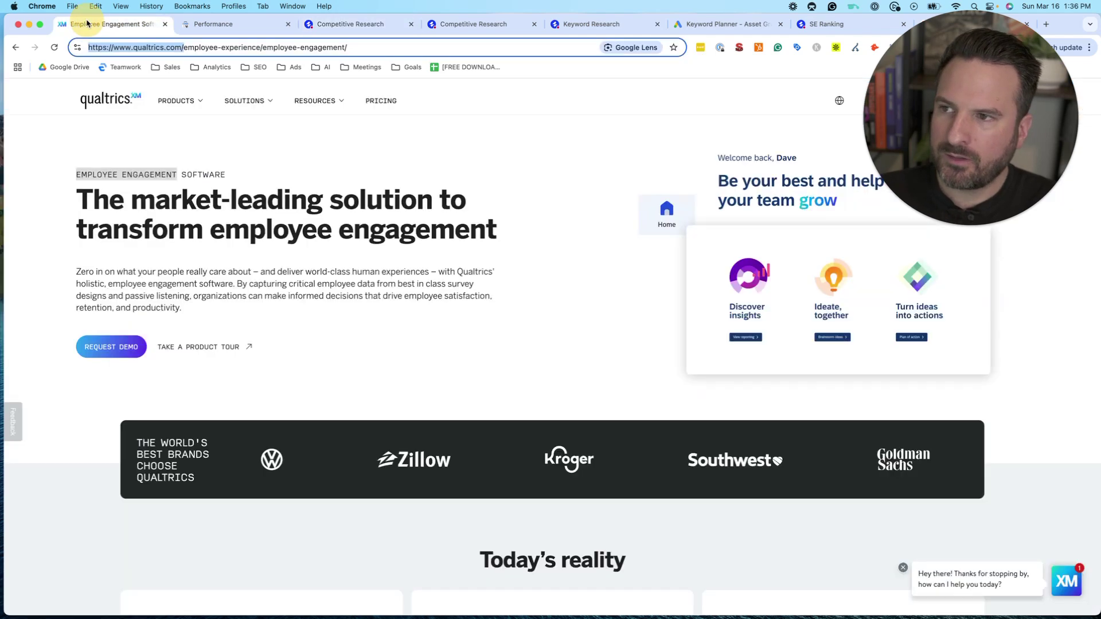
click(363, 24)
text(https://www.qualtrics.com/)
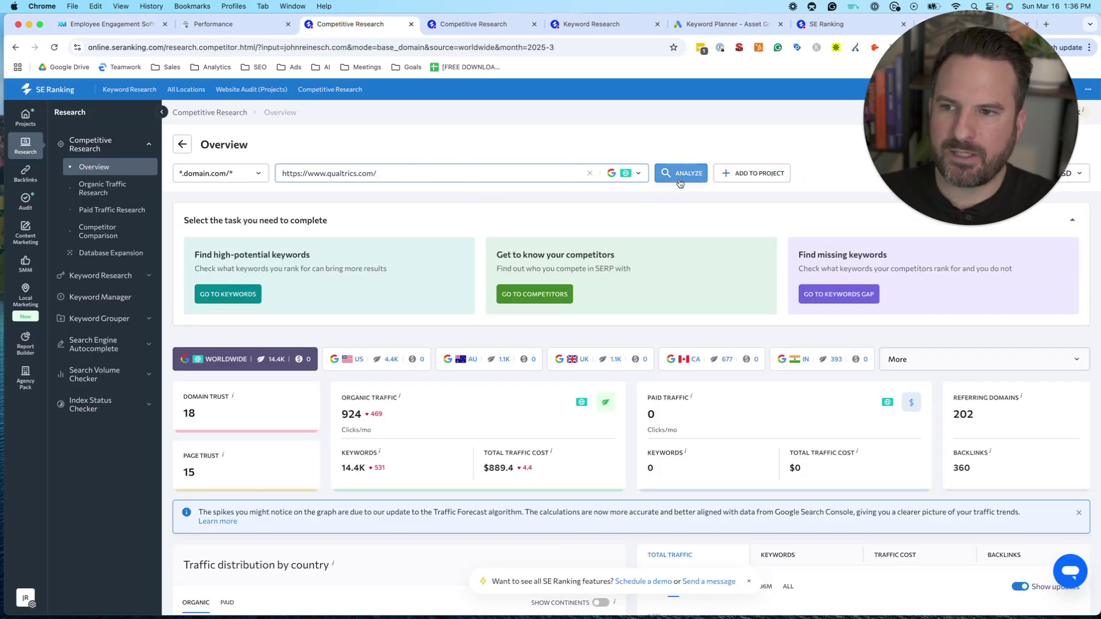
click(680, 180)
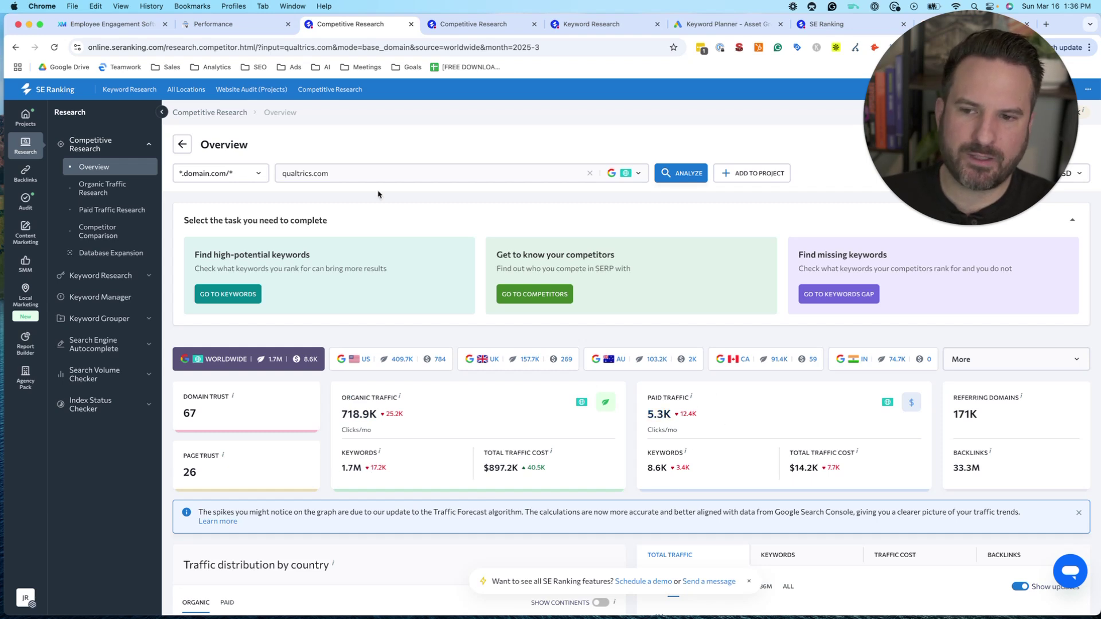
drag(332, 172, 263, 167)
click(468, 214)
scroll(468, 216, down, 2)
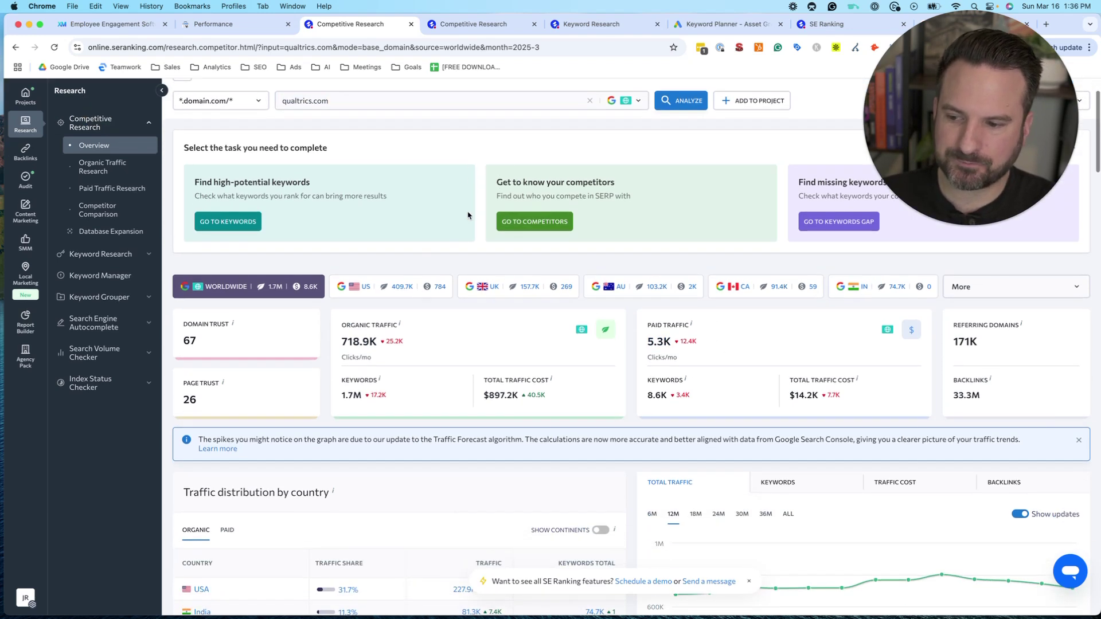
click(523, 223)
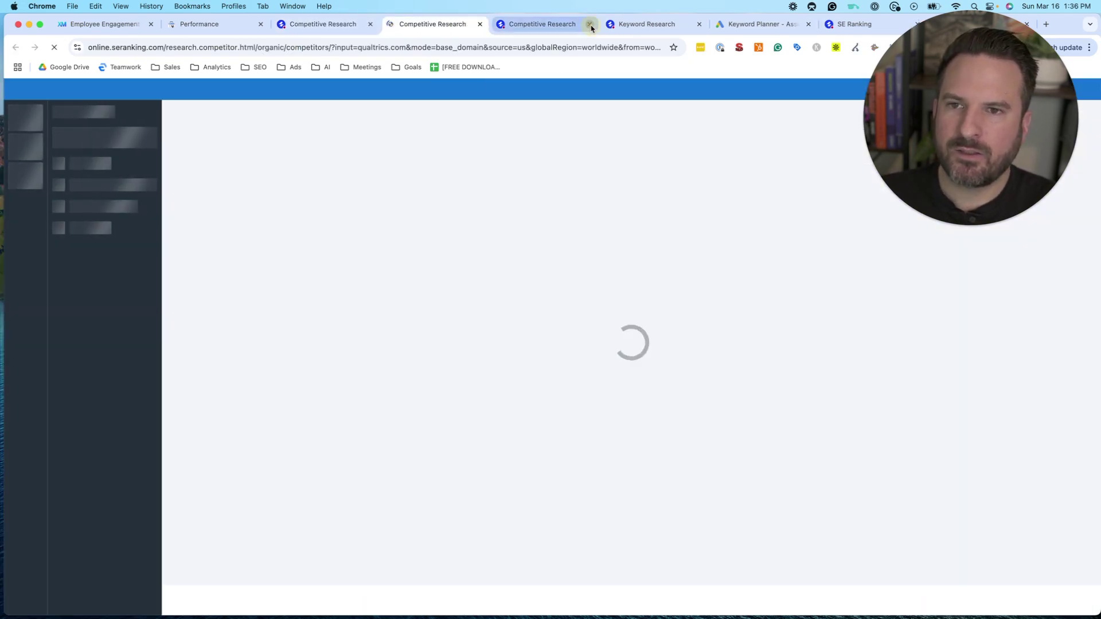
Close the extra tab and scroll to the competitor table led by questionpro.com and hbr.org.
click(591, 24)
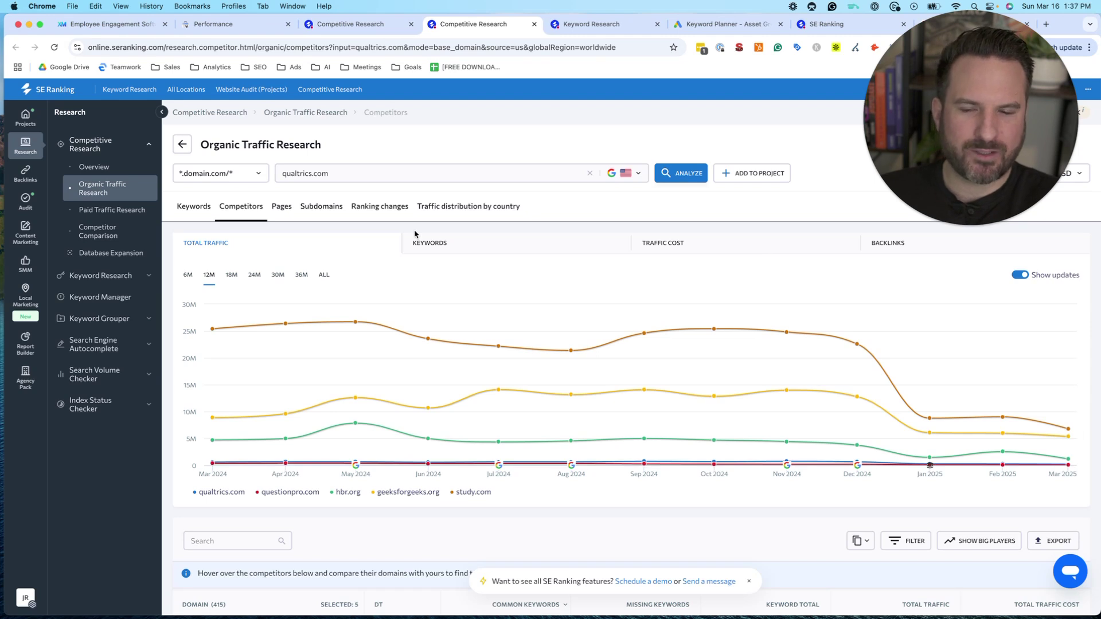
scroll(390, 247, down, 3)
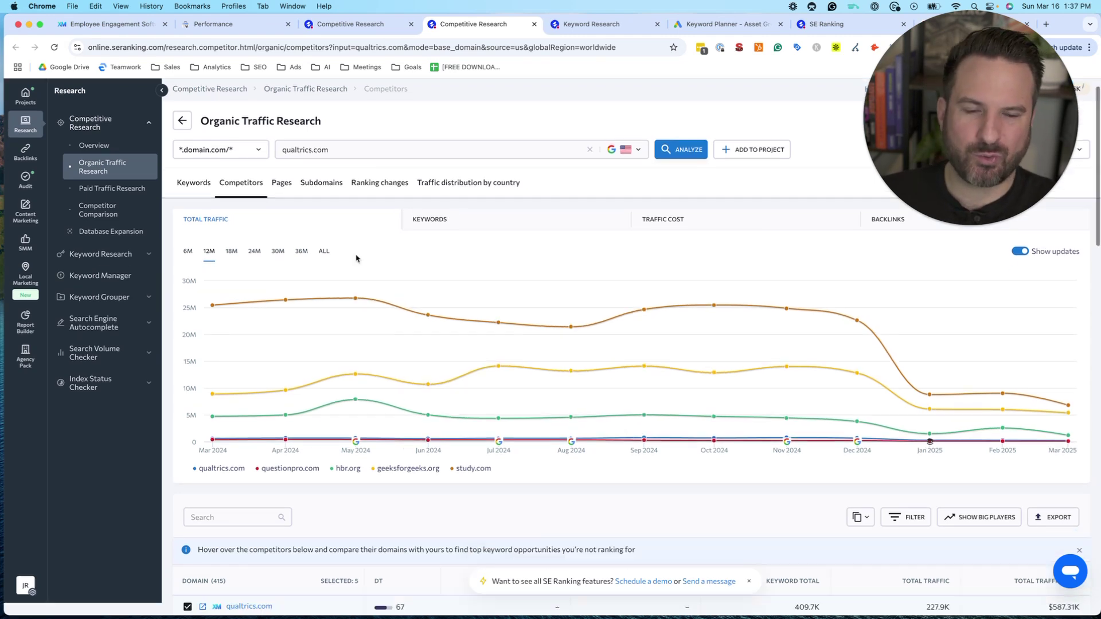
scroll(362, 261, down, 3)
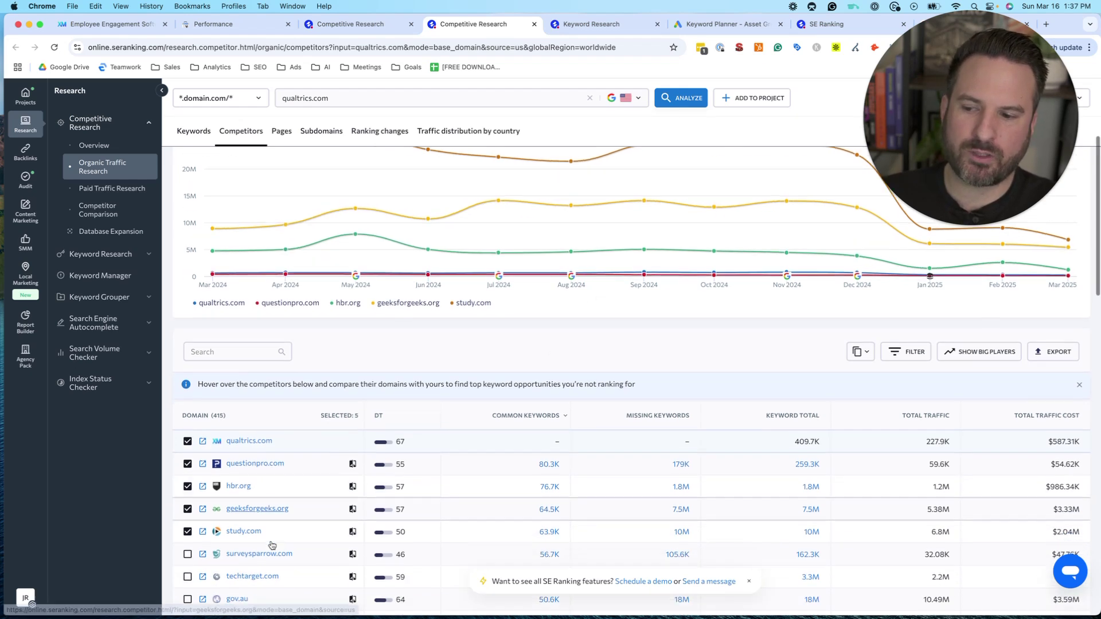
scroll(299, 505, down, 2)
scroll(318, 451, down, 2)
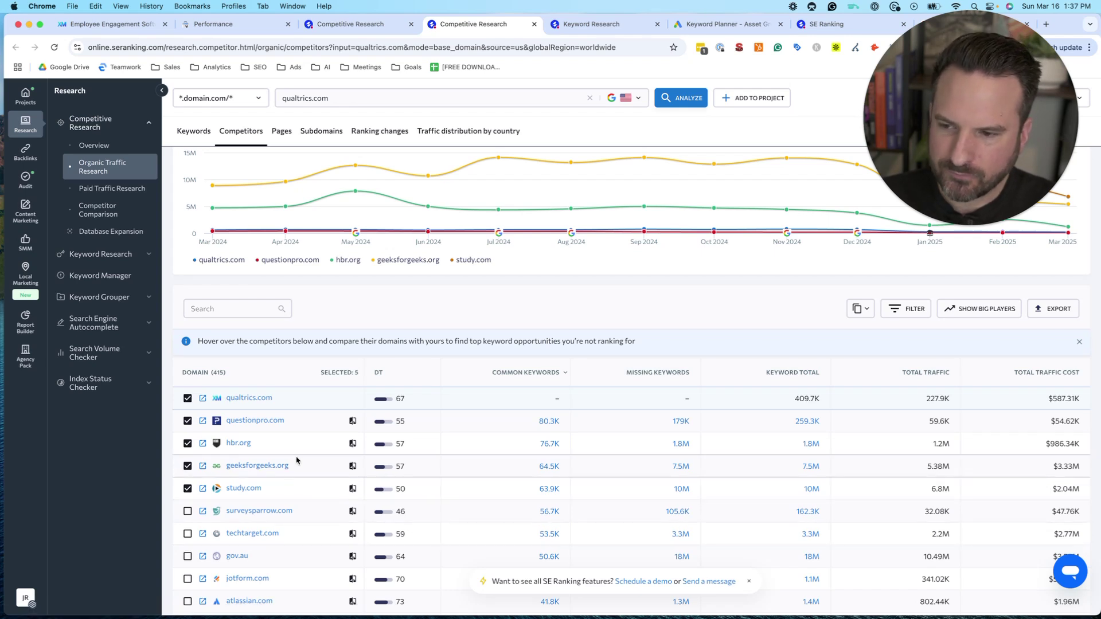
click(549, 422)
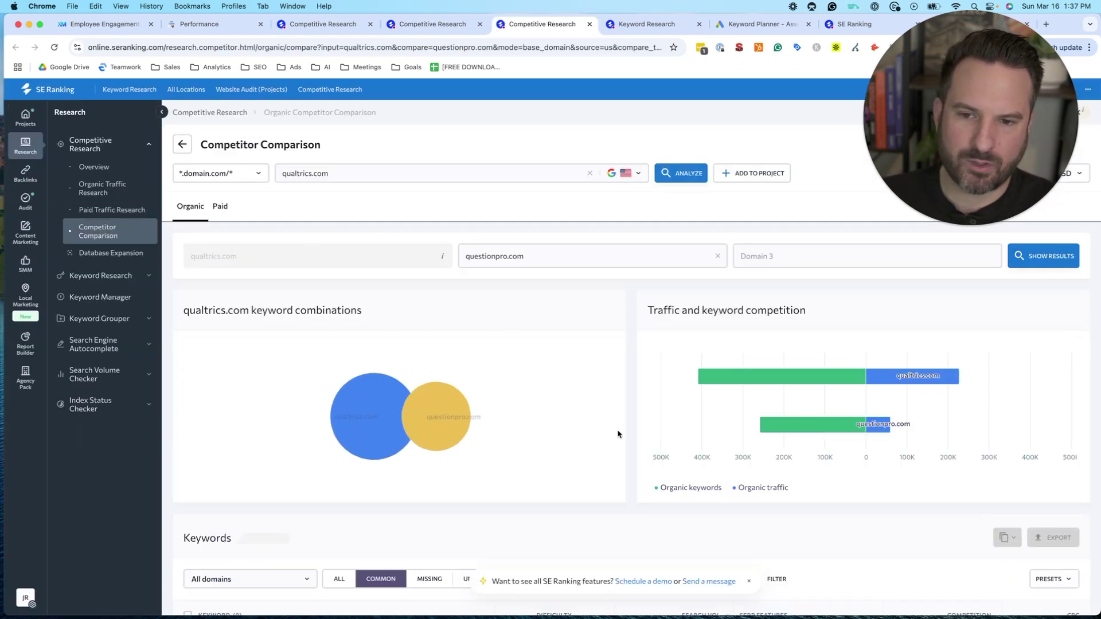
scroll(436, 287, down, 6)
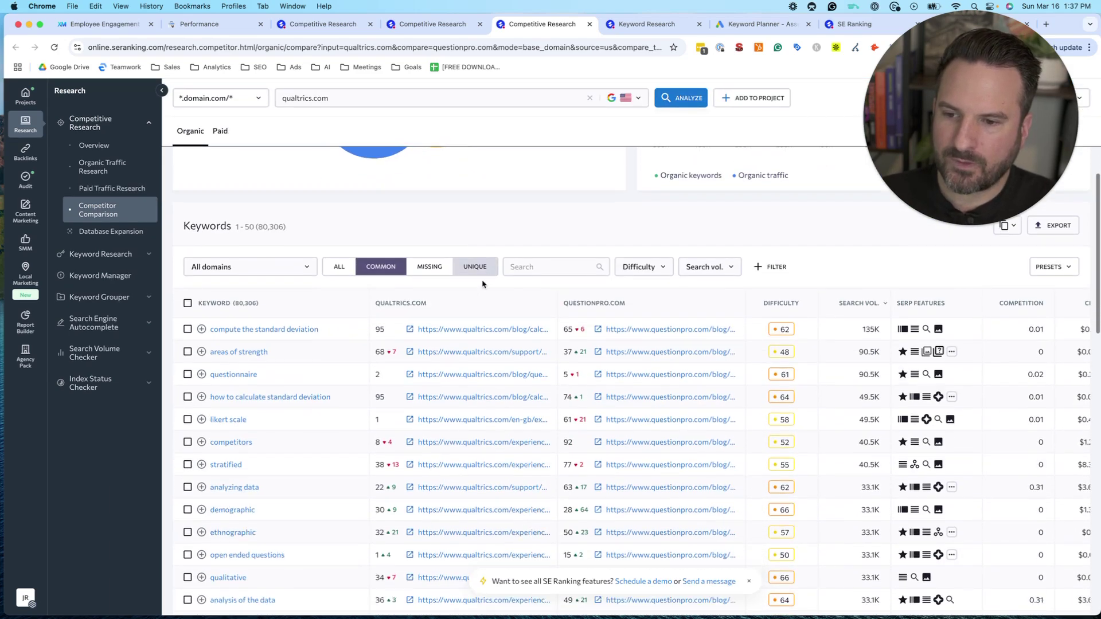
scroll(483, 284, down, 1)
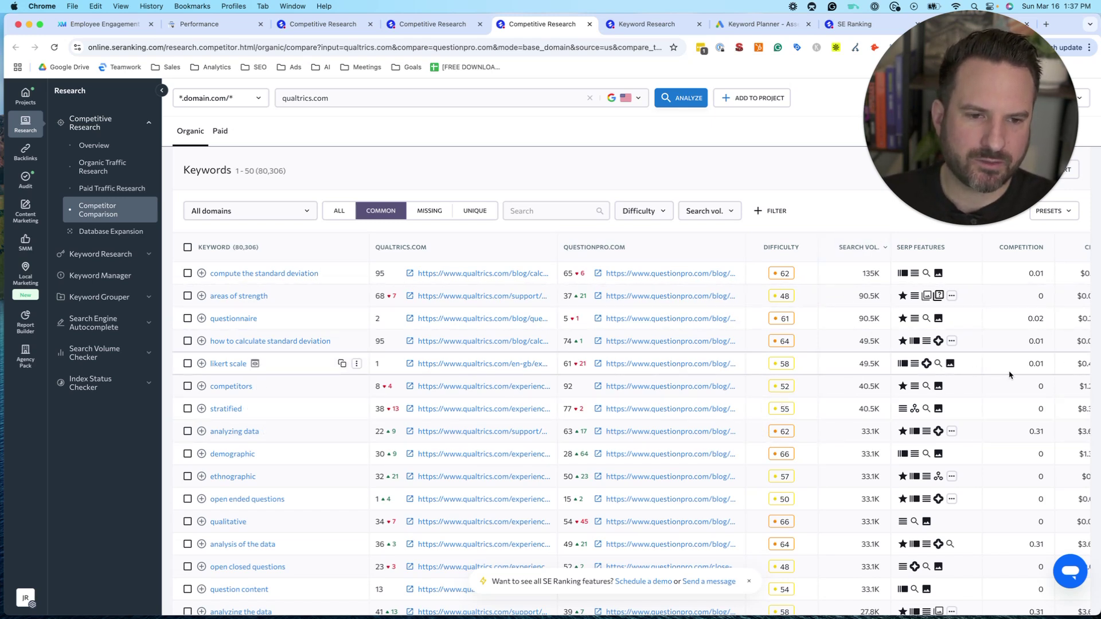
scroll(1009, 375, right, 2)
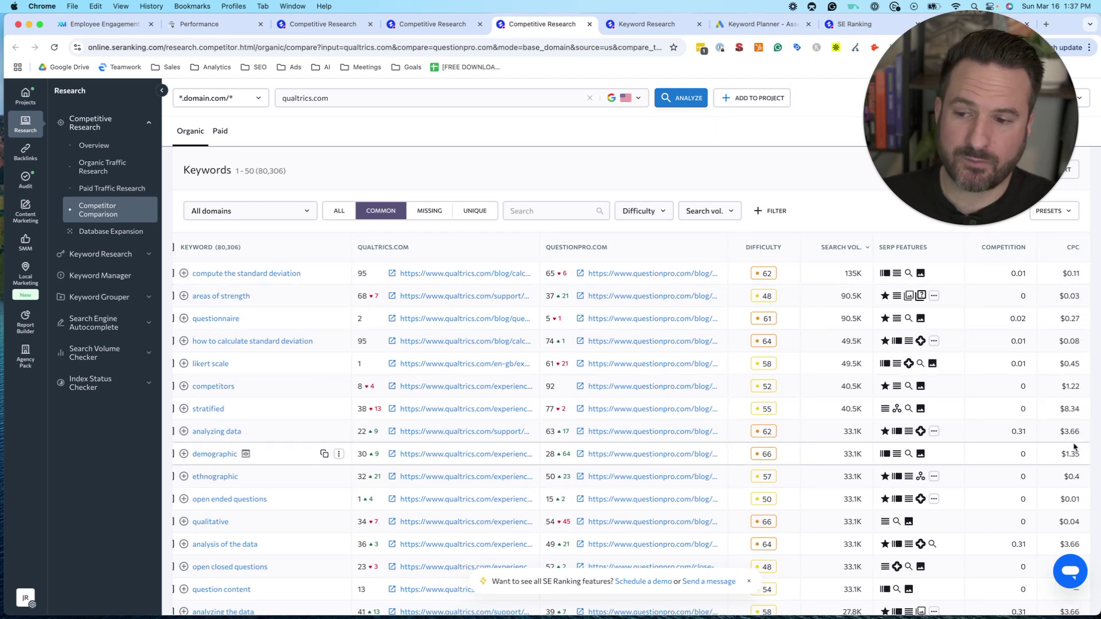
scroll(1051, 468, left, 1)
scroll(1051, 467, left, 1)
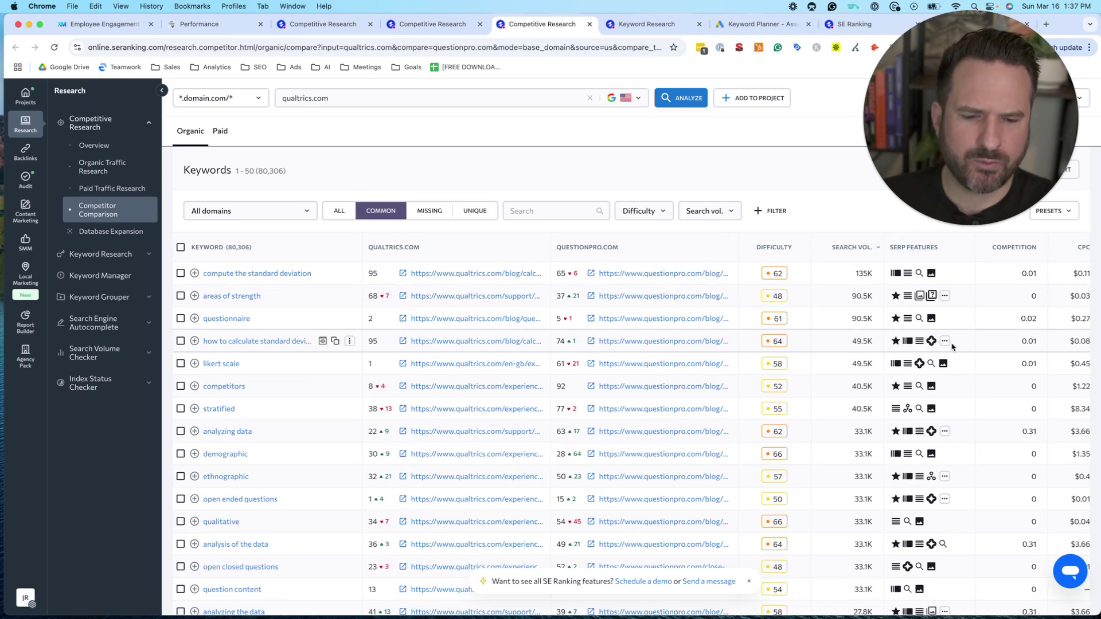
scroll(941, 373, down, 3)
scroll(942, 384, down, 3)
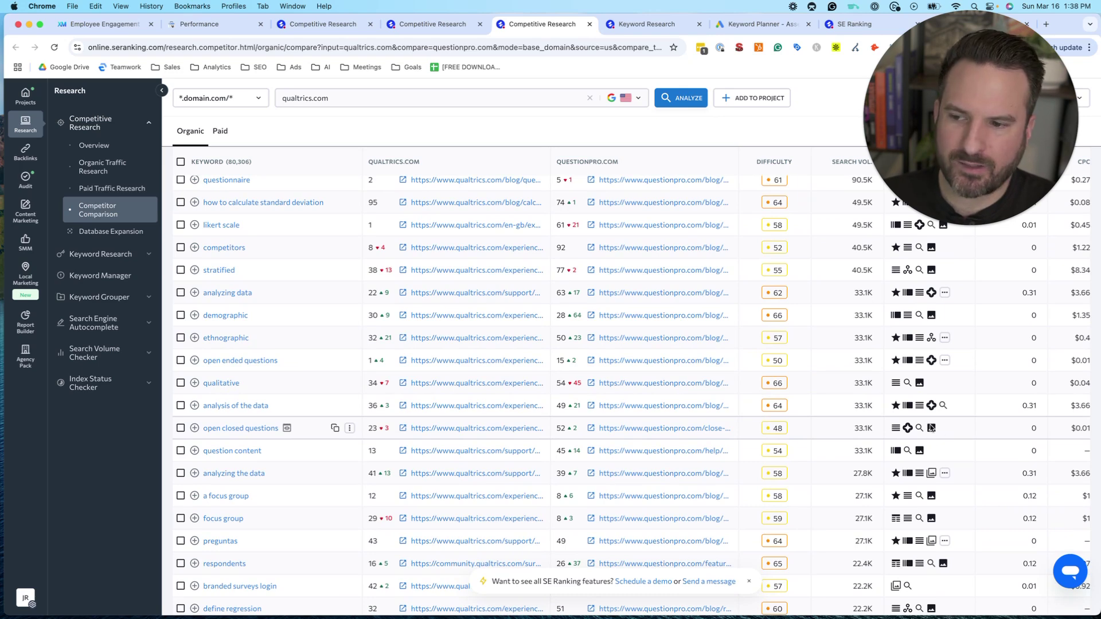
scroll(929, 436, down, 12)
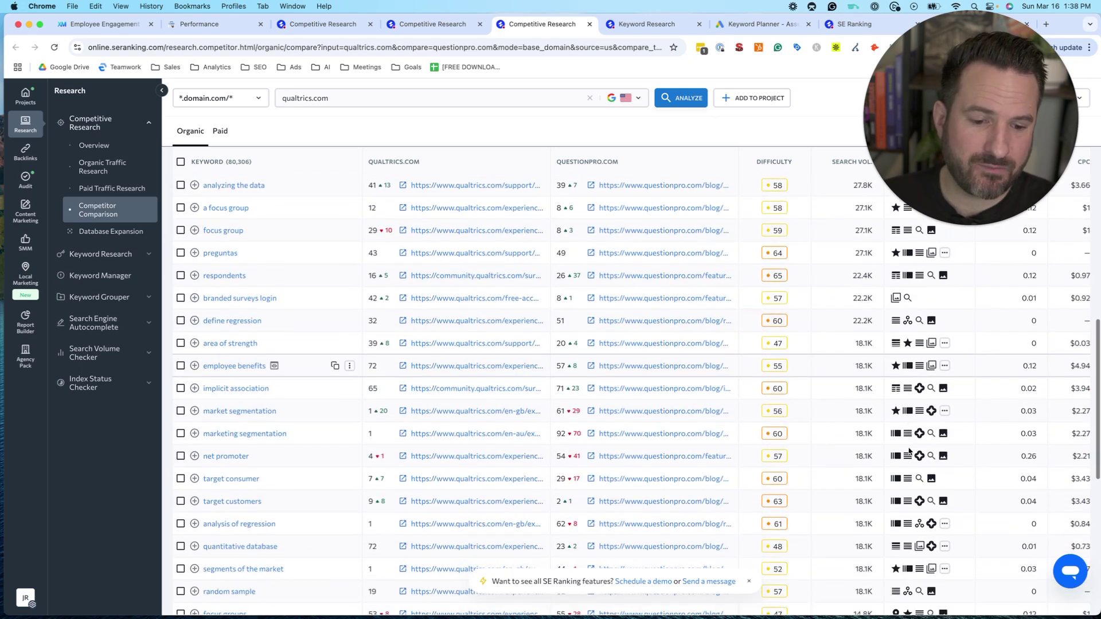
scroll(910, 452, down, 1)
mouse_move(932, 529)
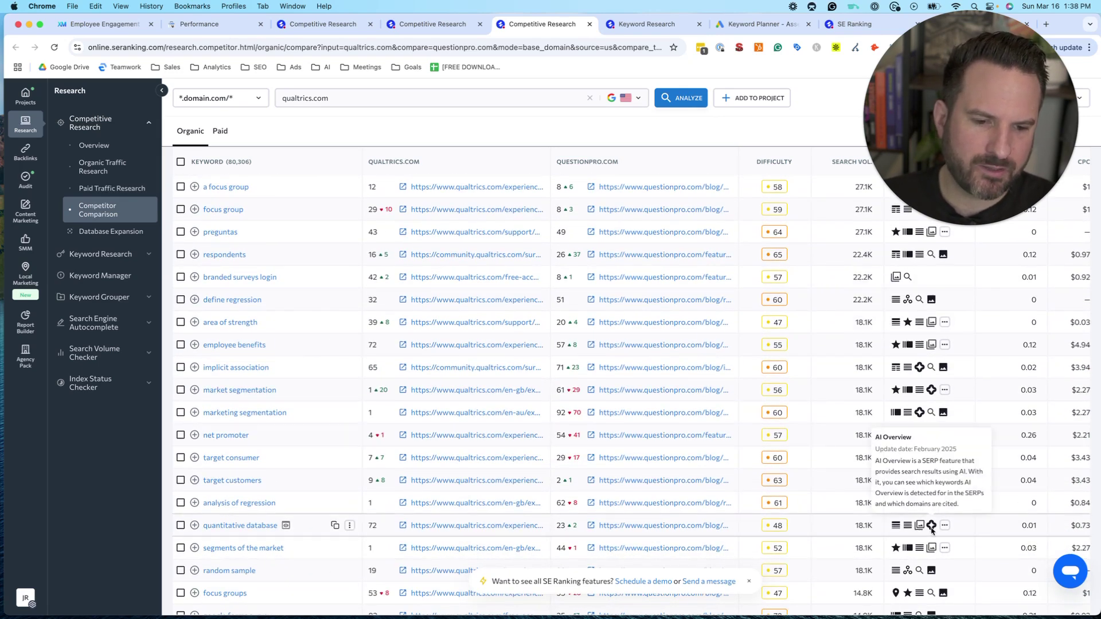
scroll(931, 530, down, 5)
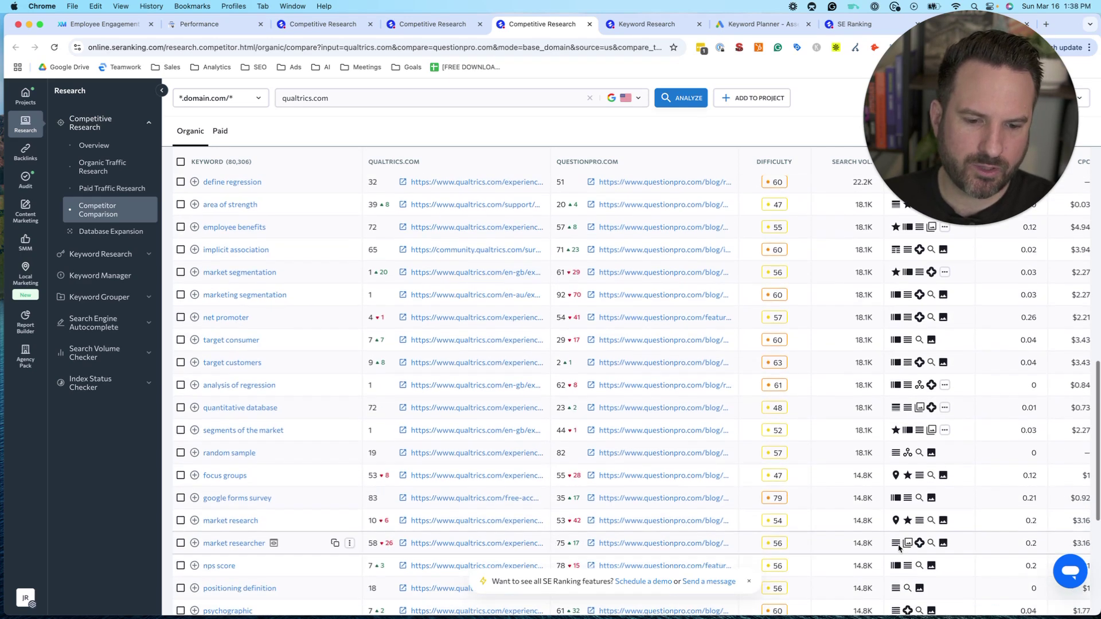
mouse_move(896, 516)
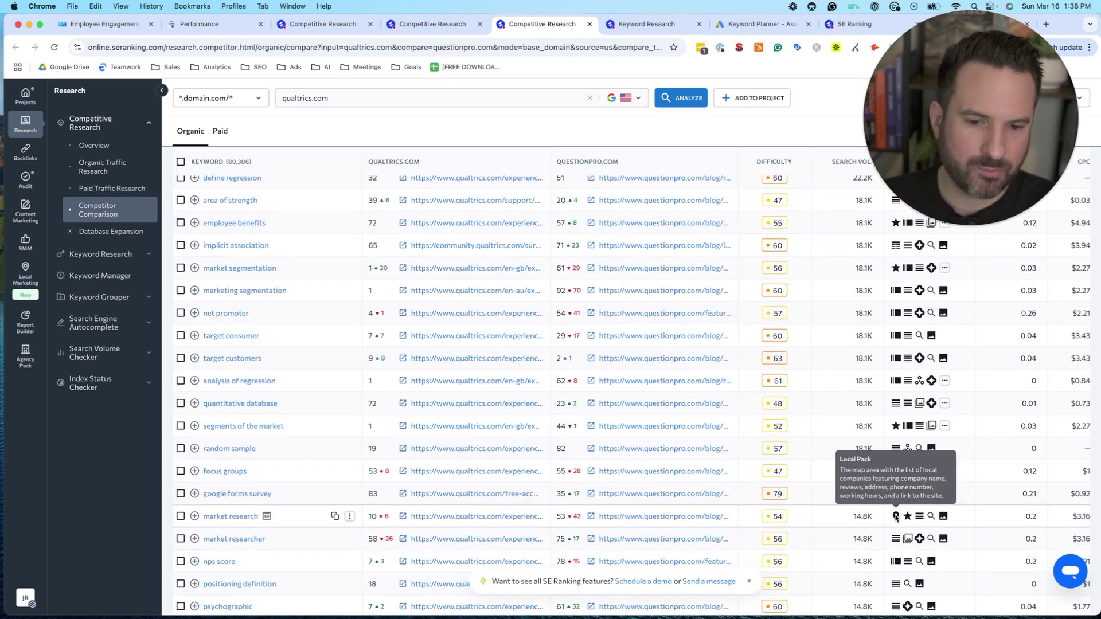
scroll(912, 505, down, 6)
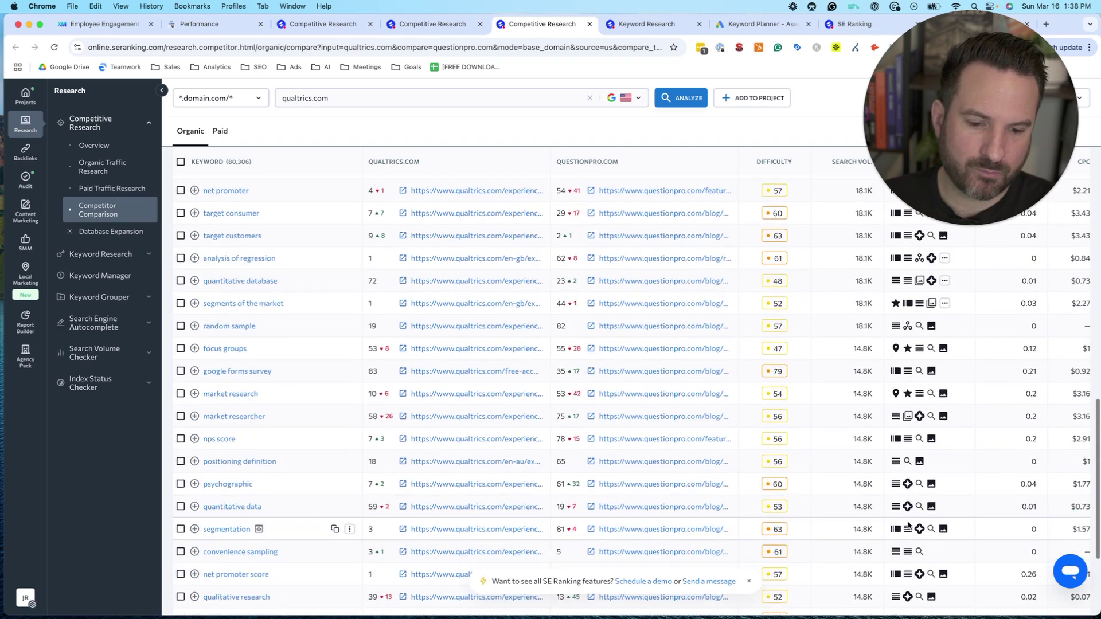
scroll(924, 482, down, 5)
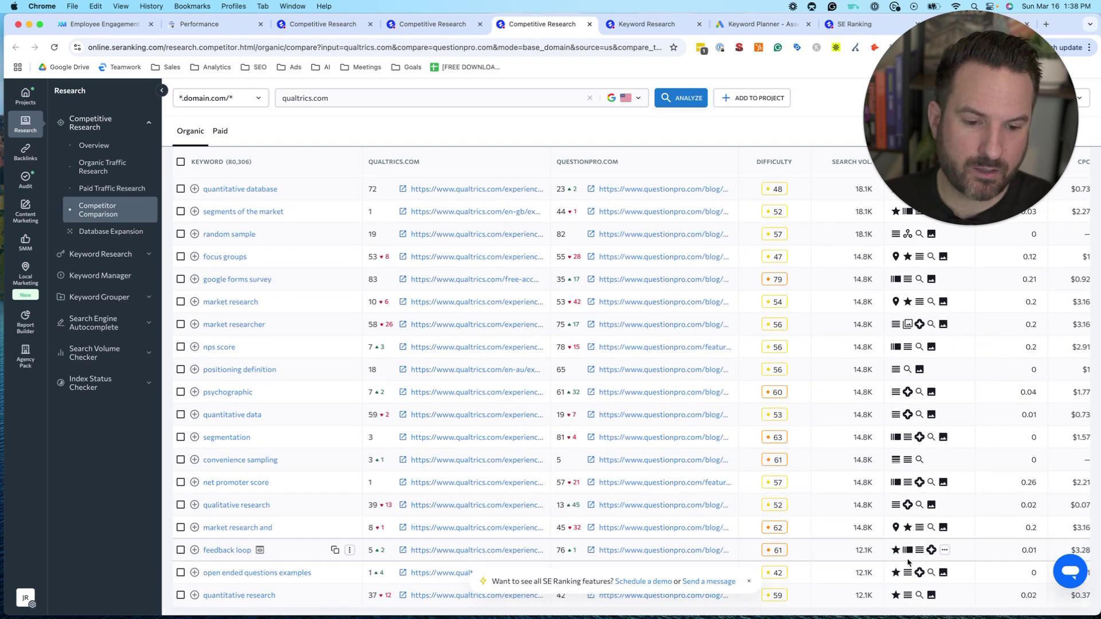
scroll(493, 424, up, 5)
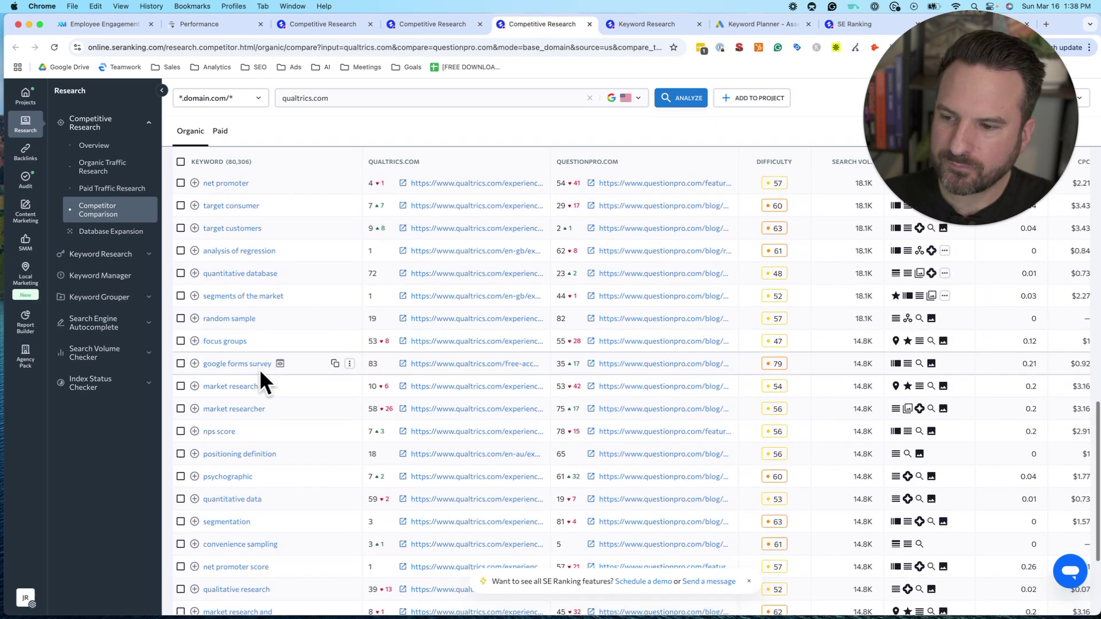
scroll(344, 401, up, 10)
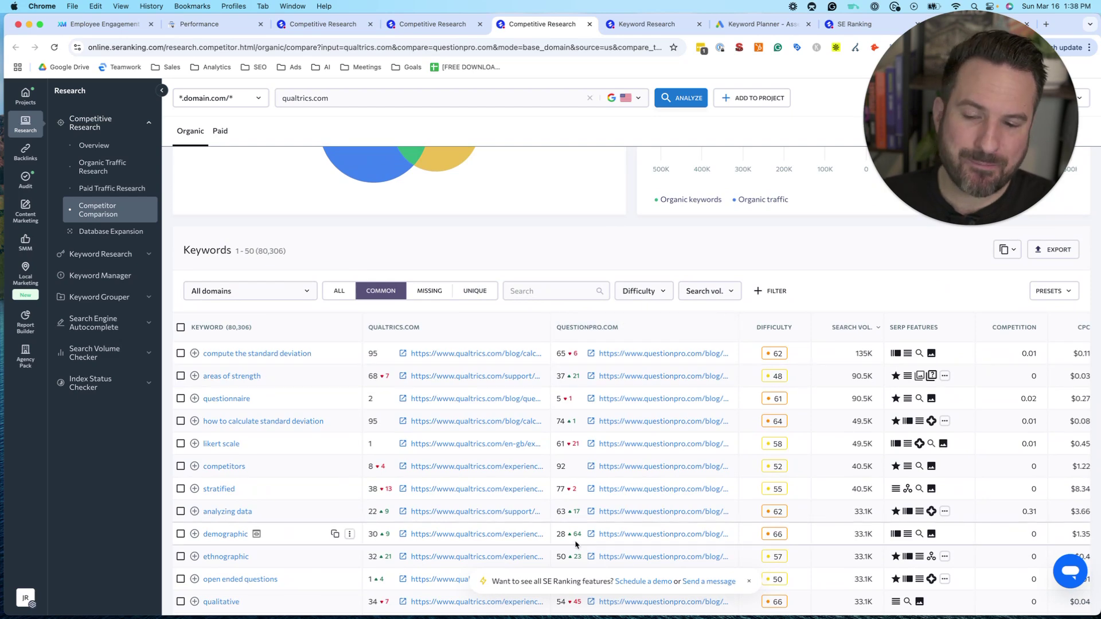
scroll(441, 376, up, 5)
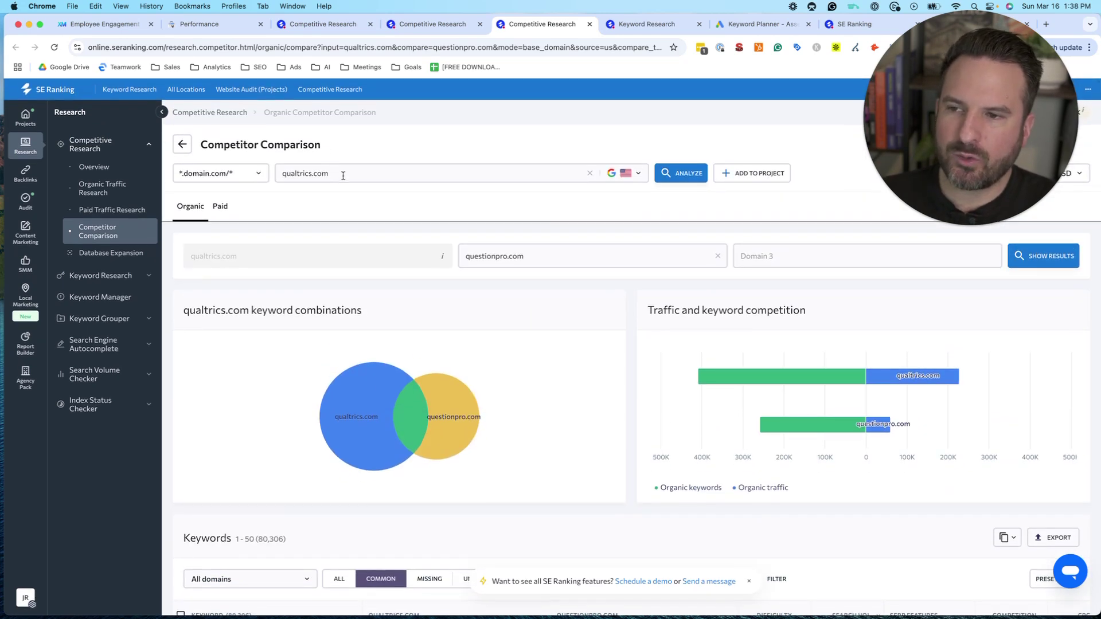
Return to the Competitive Research start page and recheck the qualtrics.com domain in the Qualtrics address.
click(343, 176)
click(475, 212)
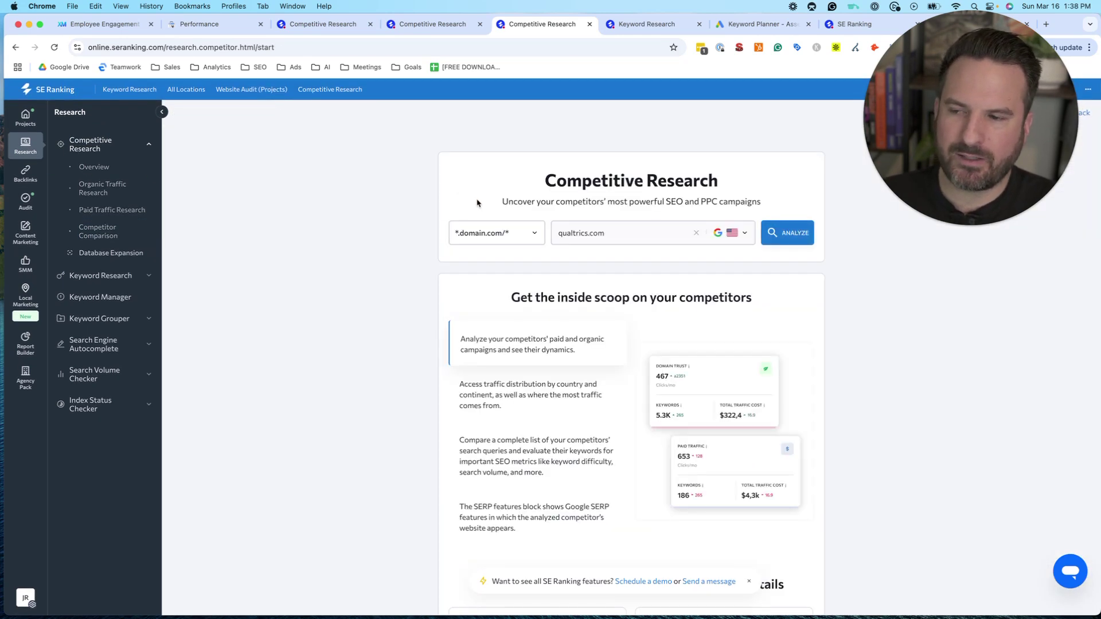
click(629, 232)
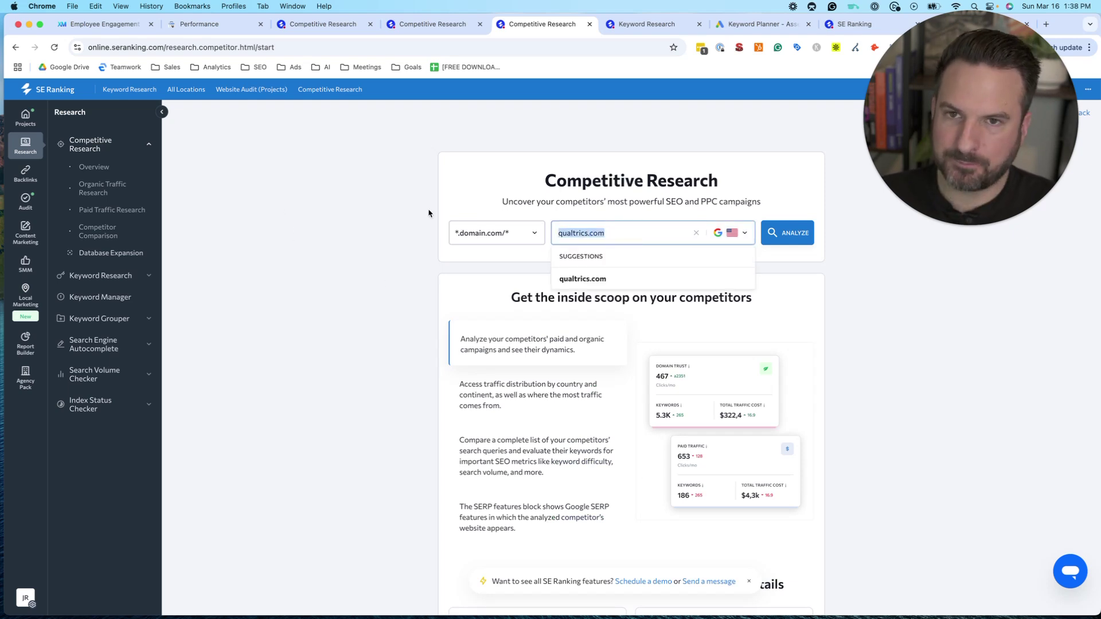
click(123, 27)
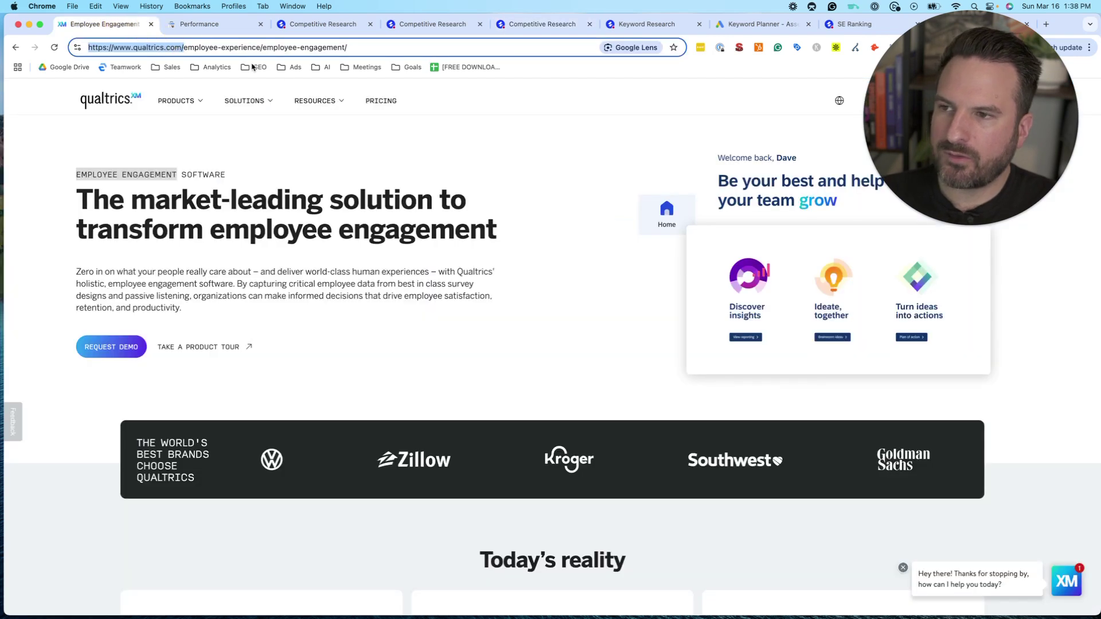
click(234, 47)
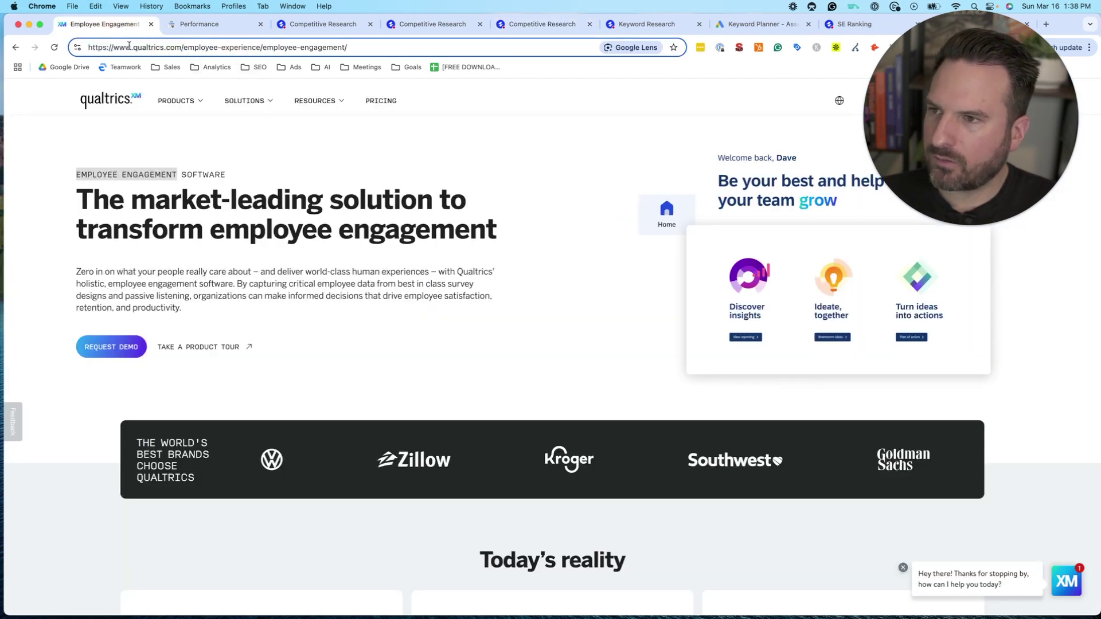
drag(135, 50, 215, 46)
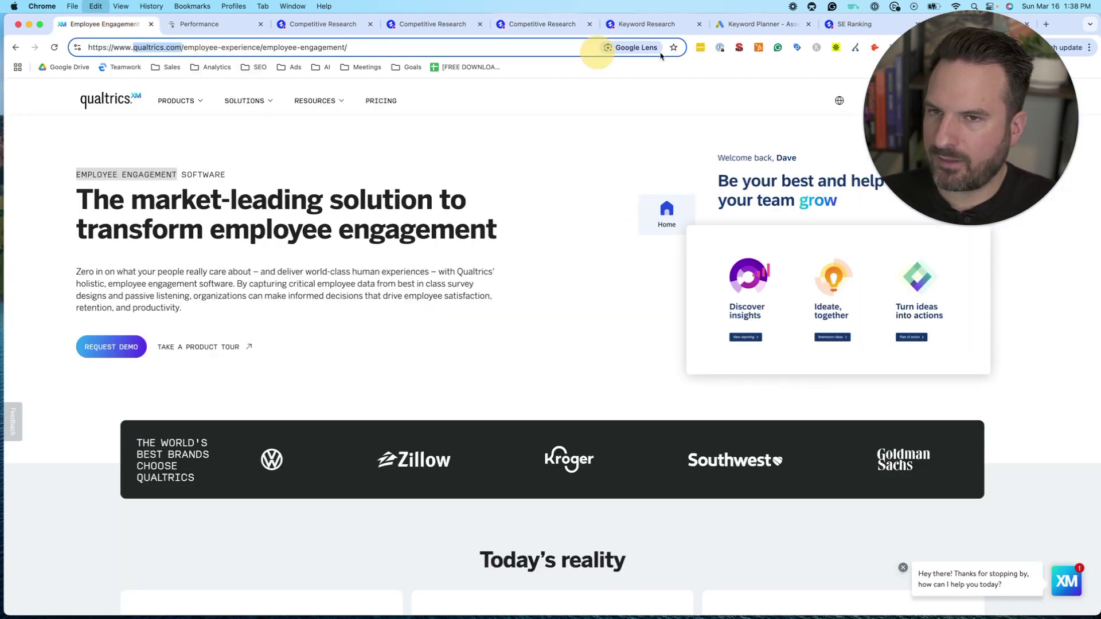
Copy dovetail.com from the qualtrics.com organic competitors table.
click(434, 25)
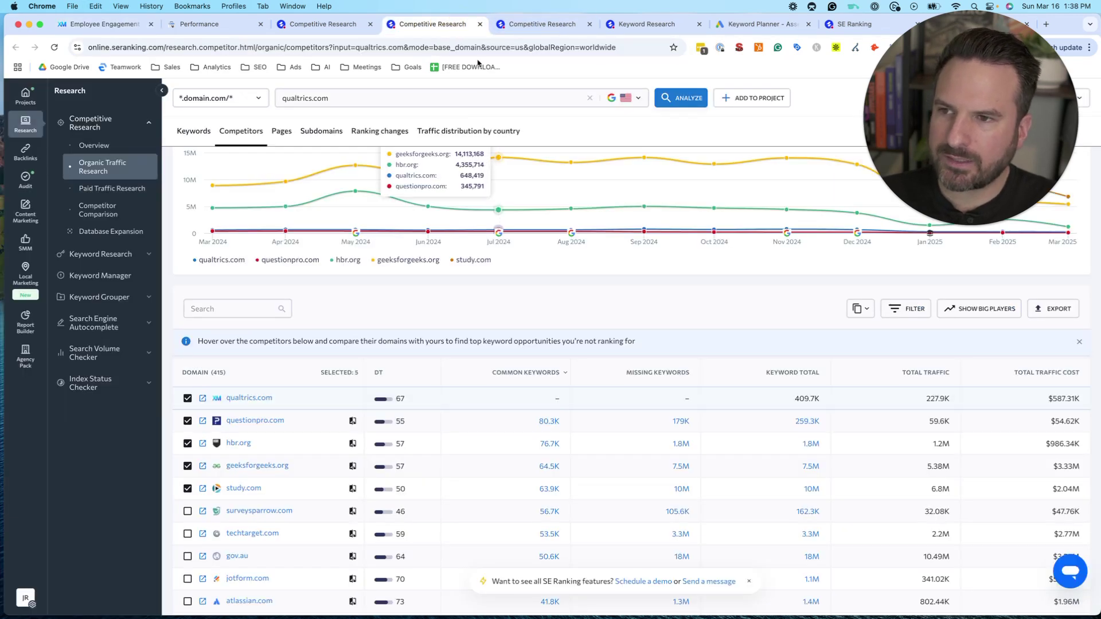
scroll(254, 345, down, 3)
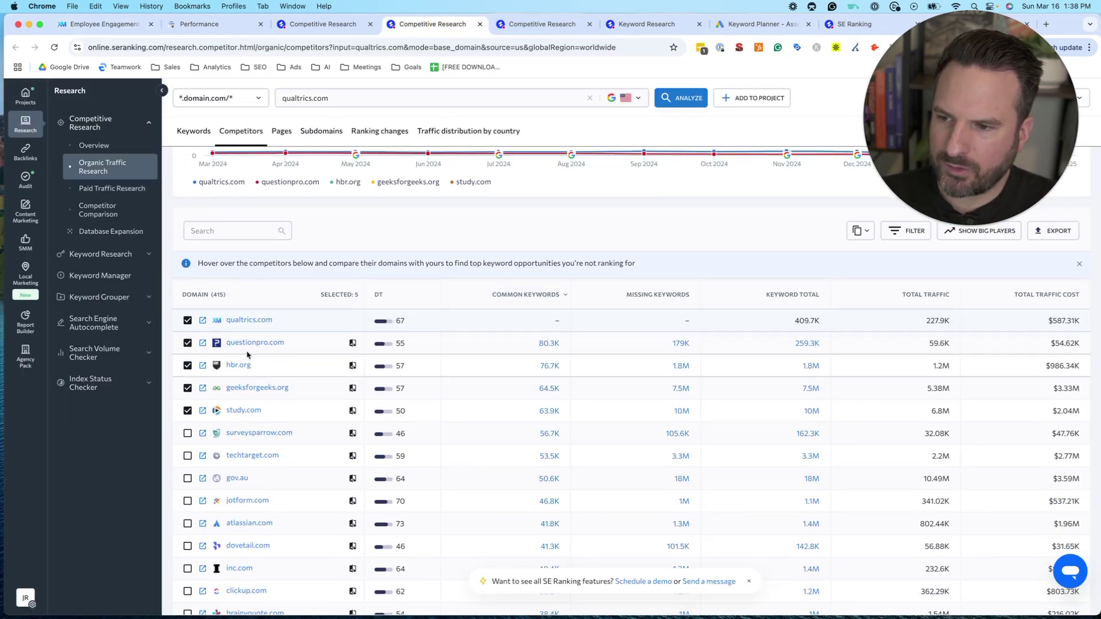
right_click(246, 343)
click(226, 417)
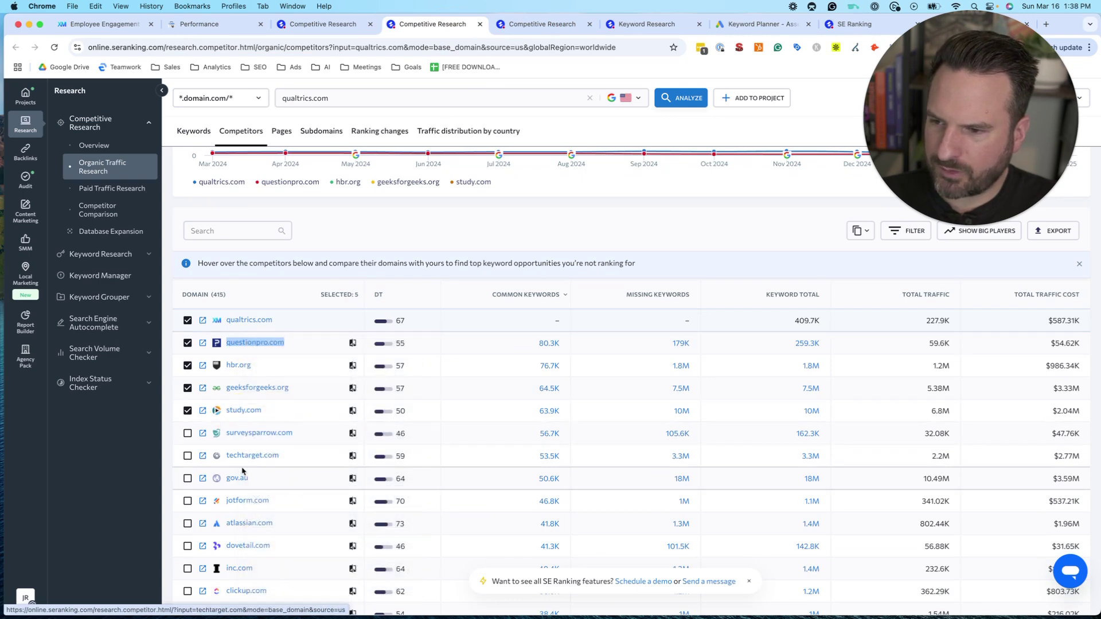
scroll(244, 493, down, 1)
right_click(246, 509)
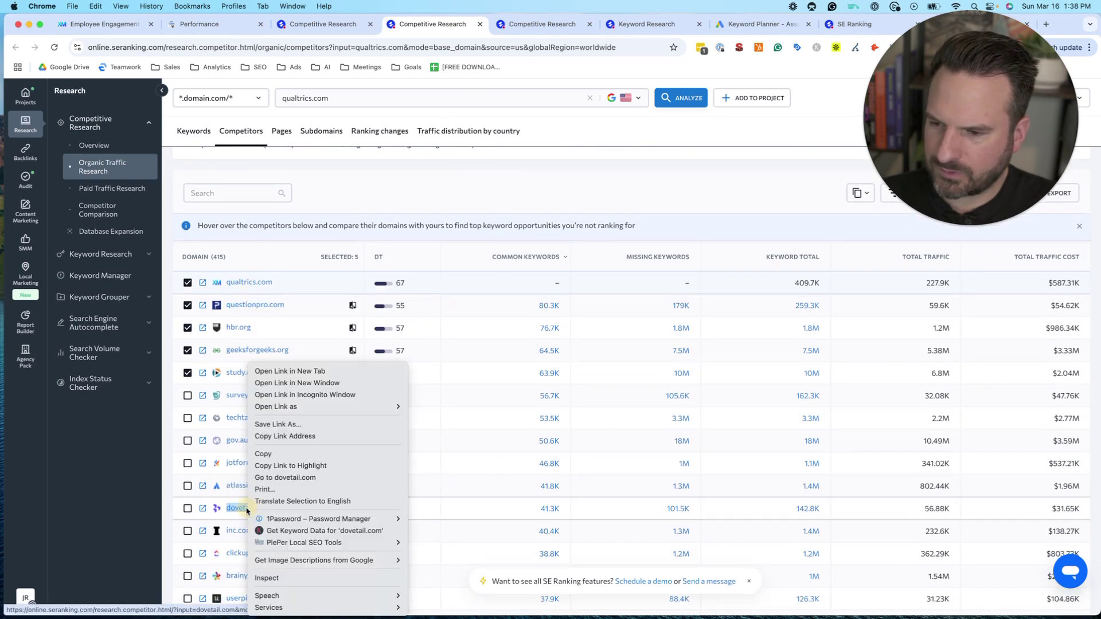
click(298, 453)
scroll(299, 465, up, 5)
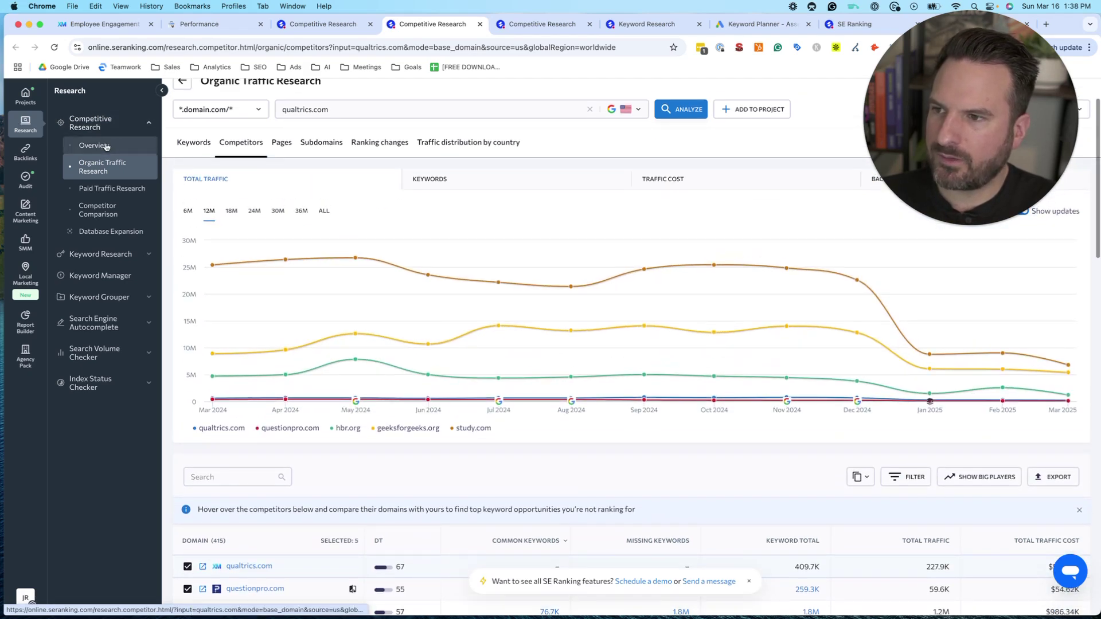
Analyze dovetail.com in Competitive Research and review its traffic distribution by country.
click(94, 145)
triple_click(384, 170)
key(super+v)
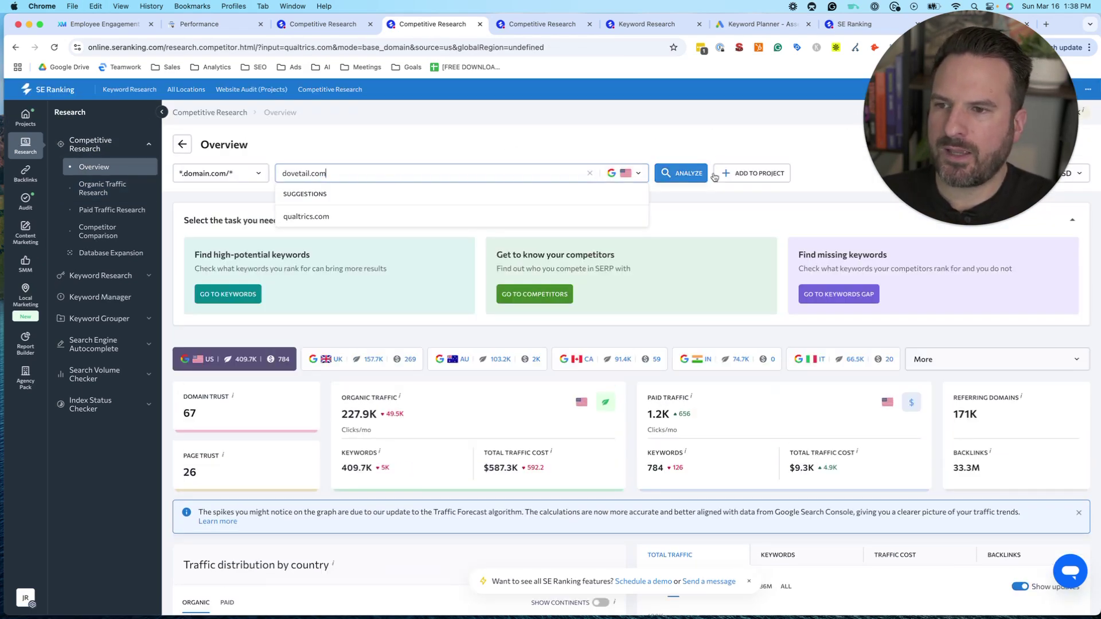
click(669, 178)
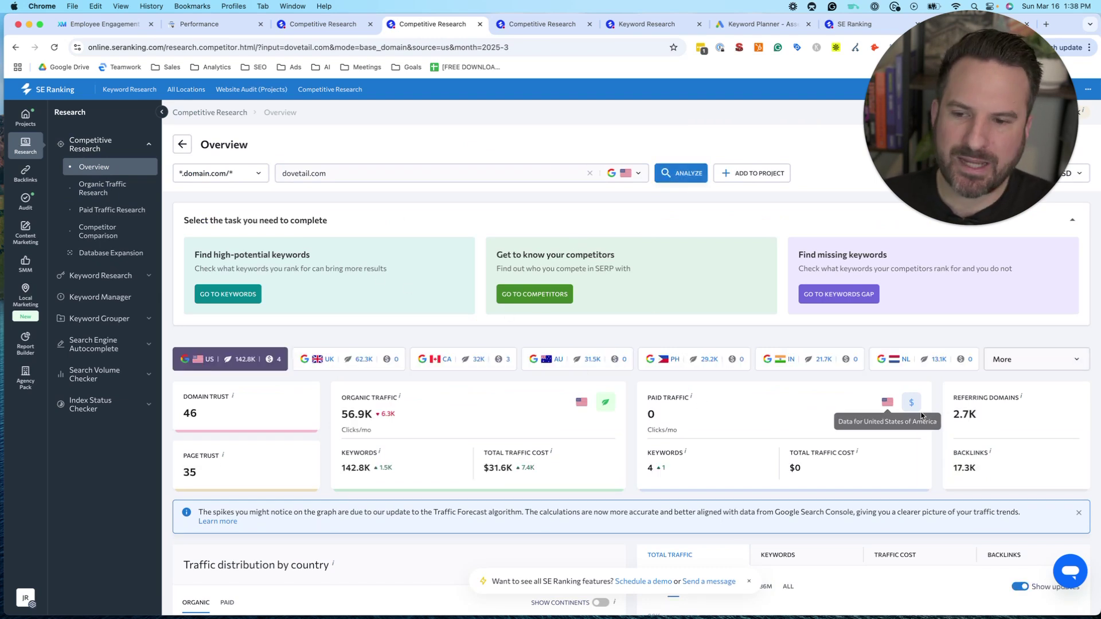
scroll(337, 406, down, 1)
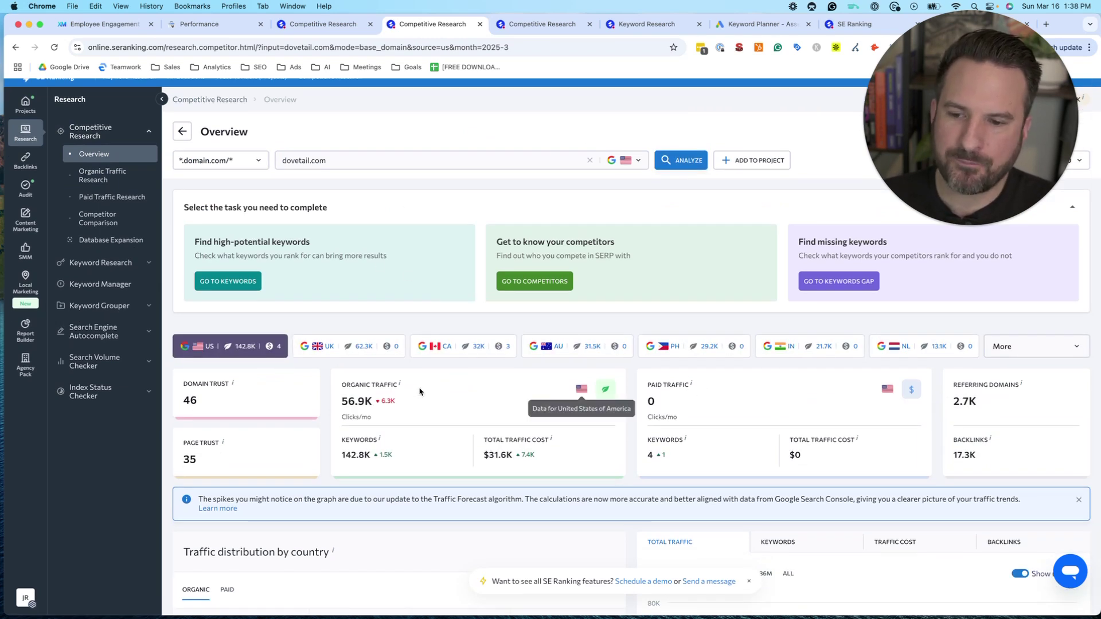
scroll(844, 423, down, 2)
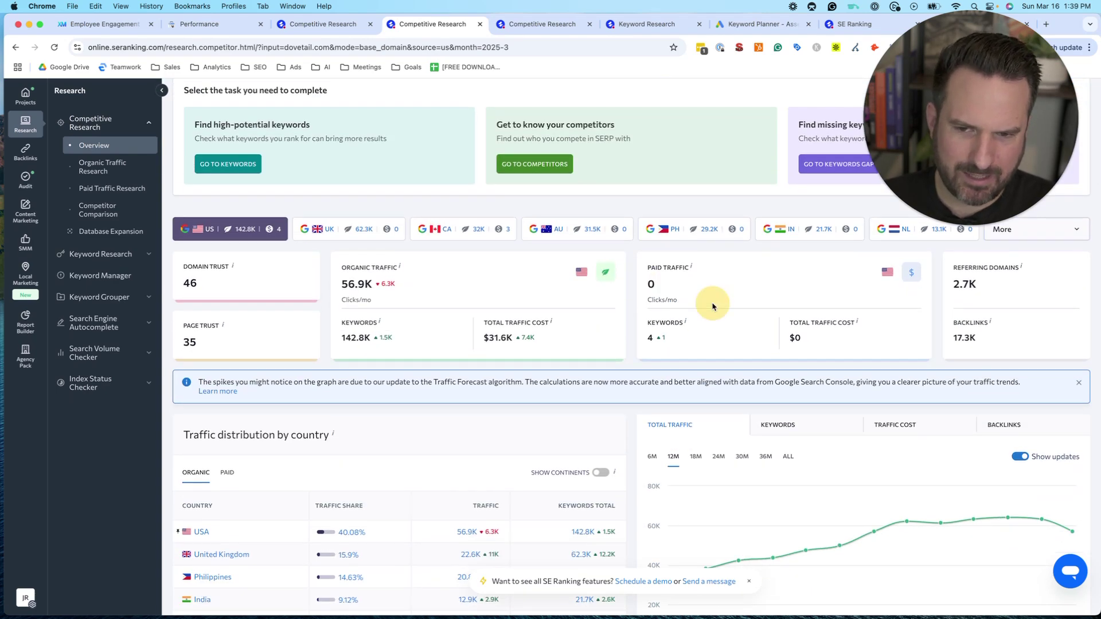
scroll(615, 377, down, 2)
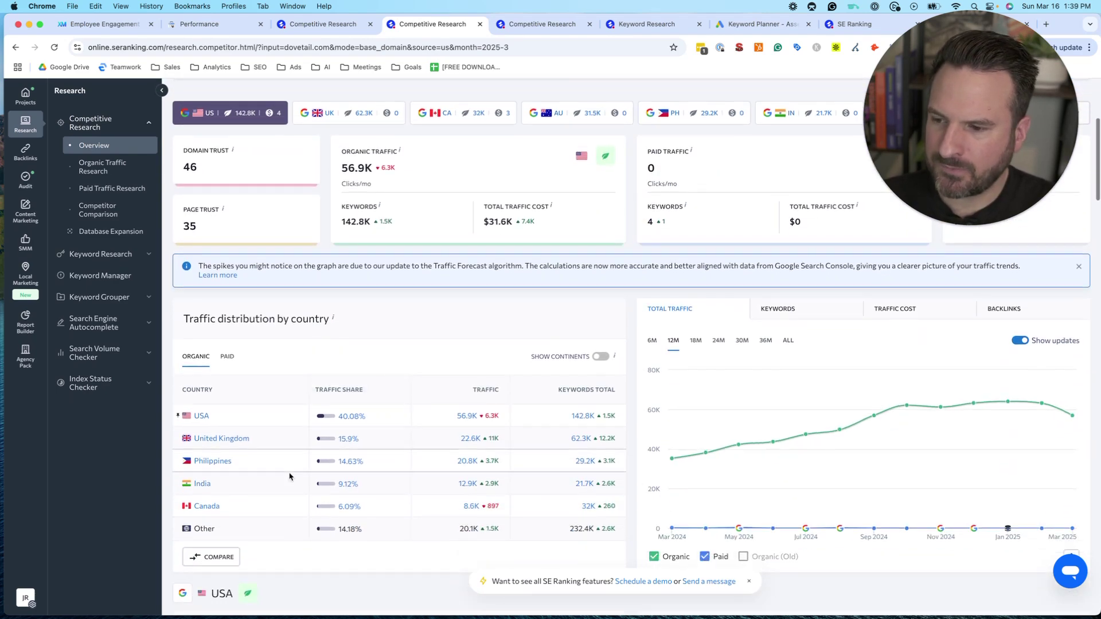
In dovetail.com's organic keywords report, select 'interview questions weaknesses', then open the Pages report.
scroll(476, 361, down, 6)
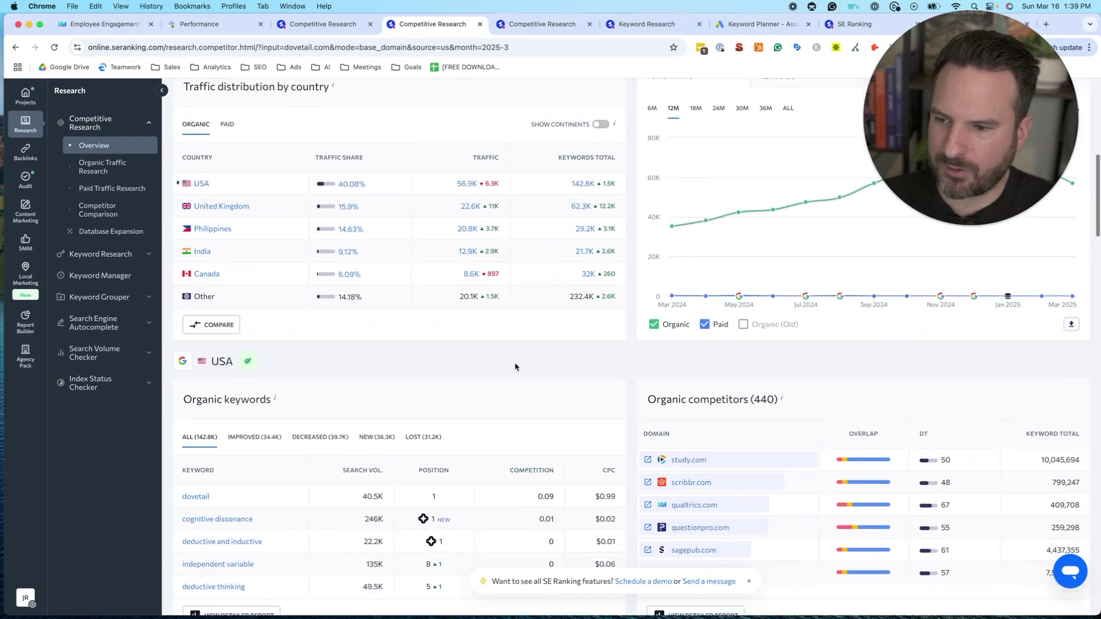
click(251, 506)
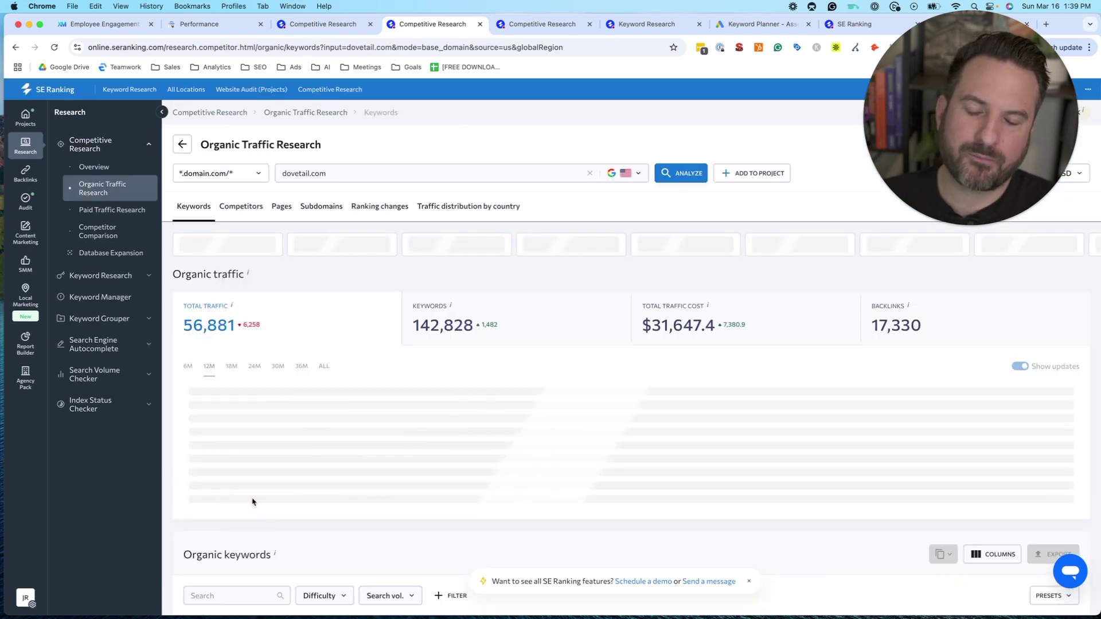
scroll(736, 280, down, 10)
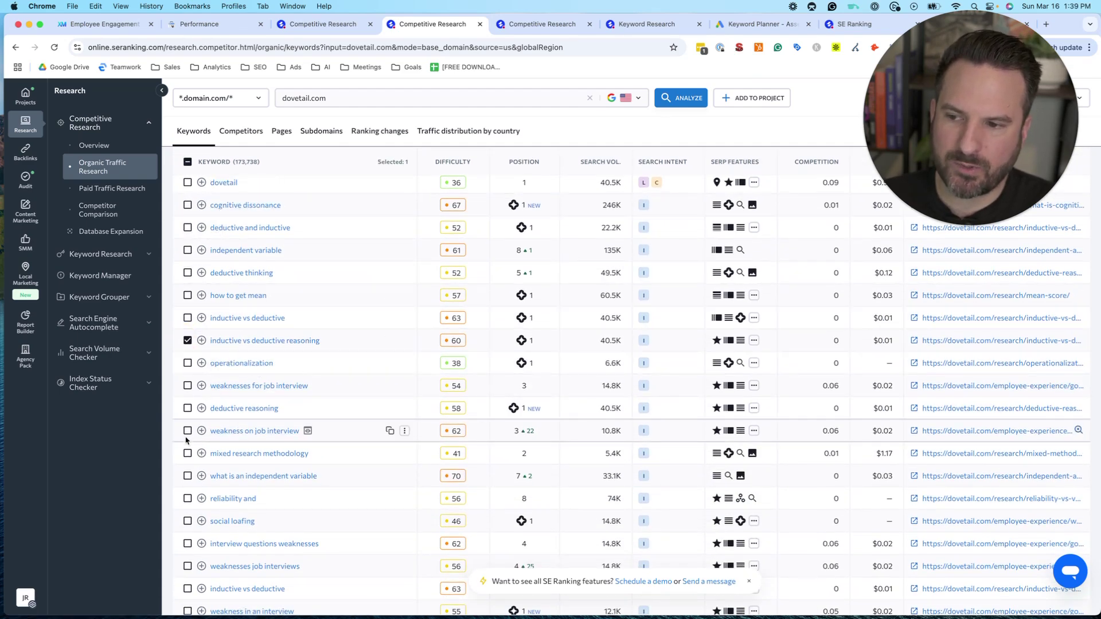
click(188, 543)
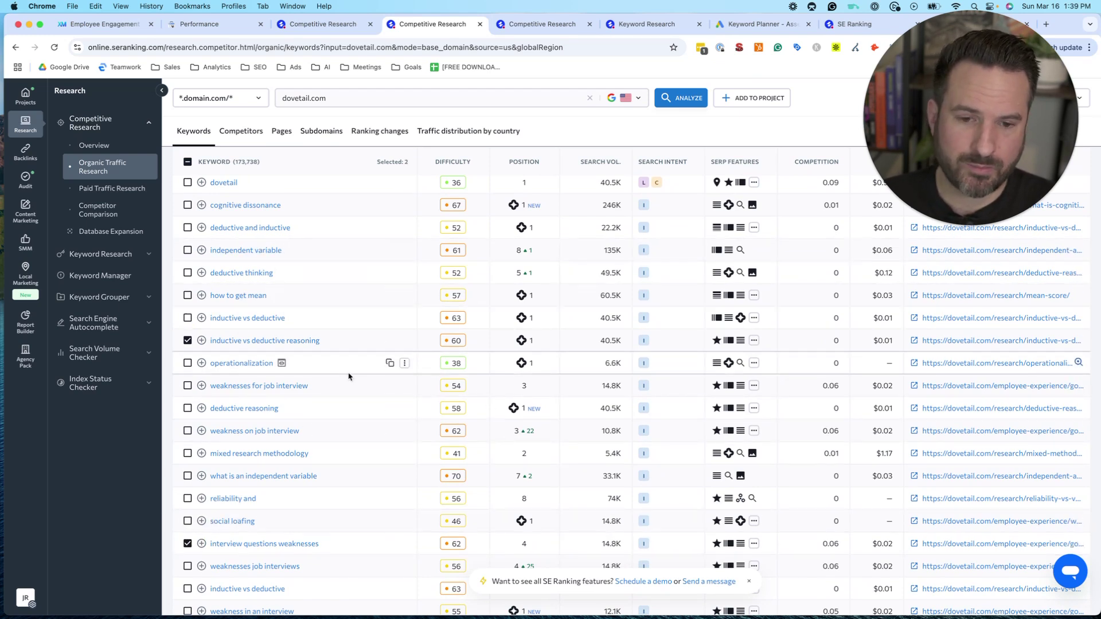
scroll(241, 458, down, 5)
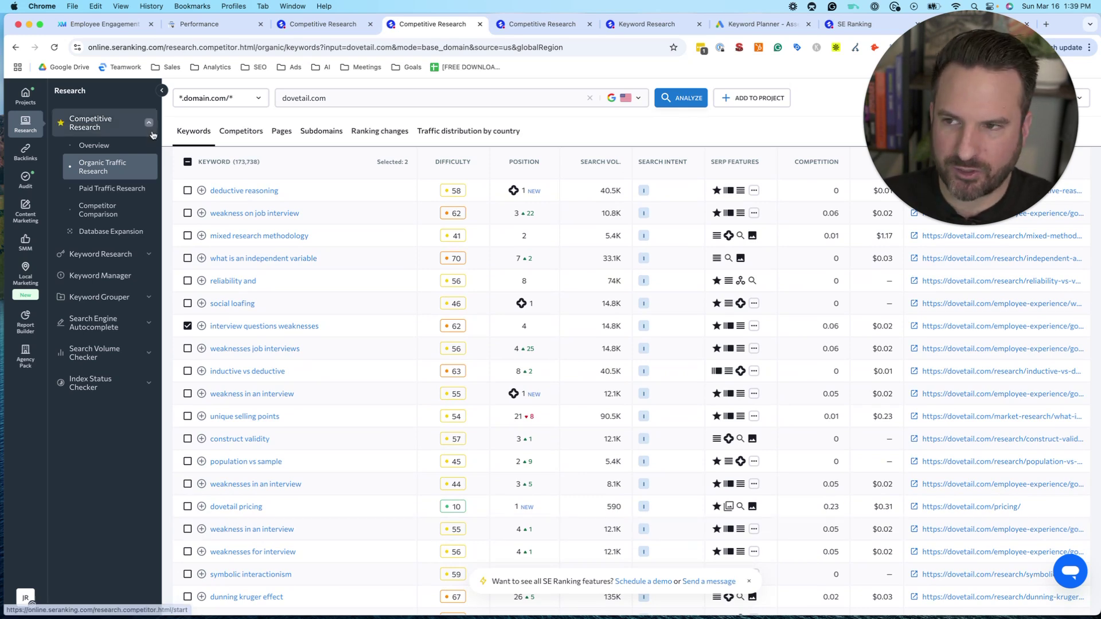
click(276, 131)
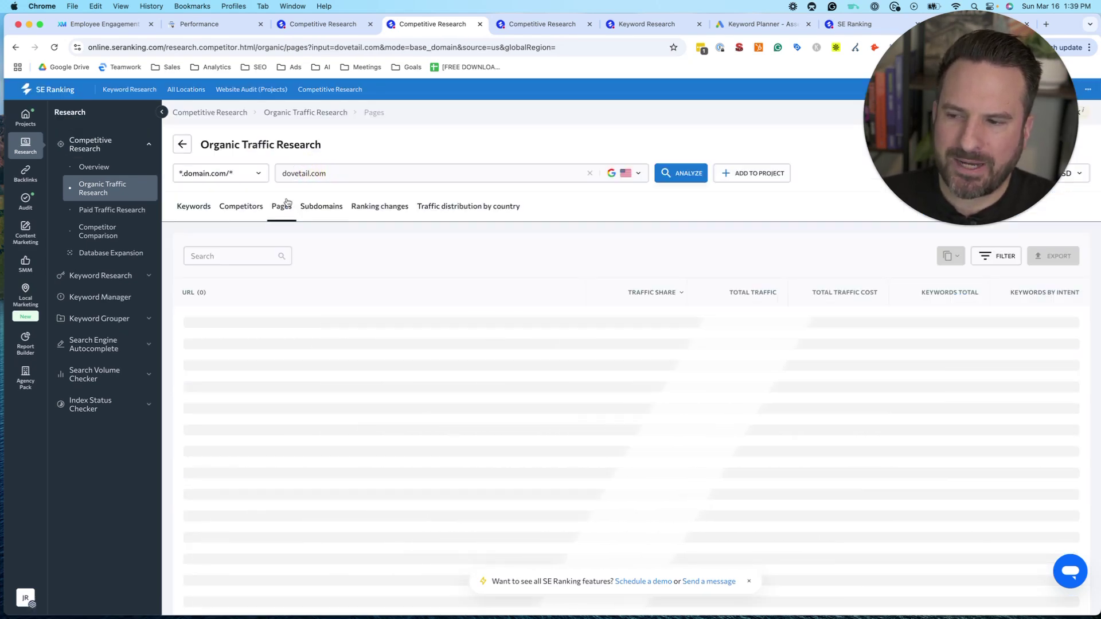
Open the 5.1K-keyword report for the good-weaknesses-for-job-interviews page.
scroll(516, 396, down, 1)
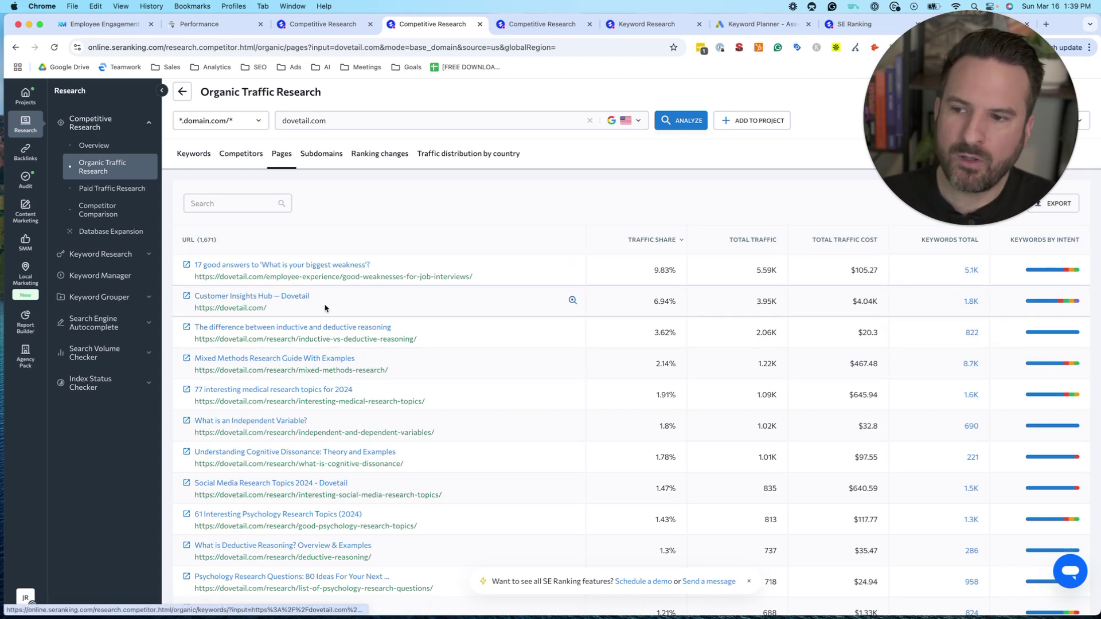
click(970, 270)
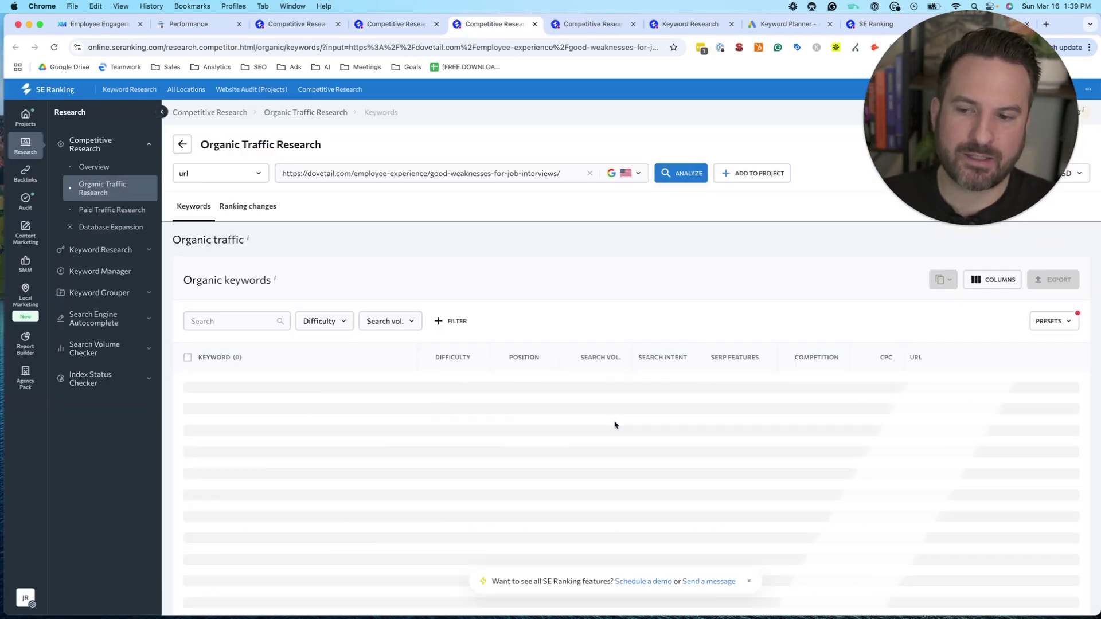
Review the page's 5,491 keywords, marking the top keyword's 14.8K search volume.
scroll(600, 243, down, 1)
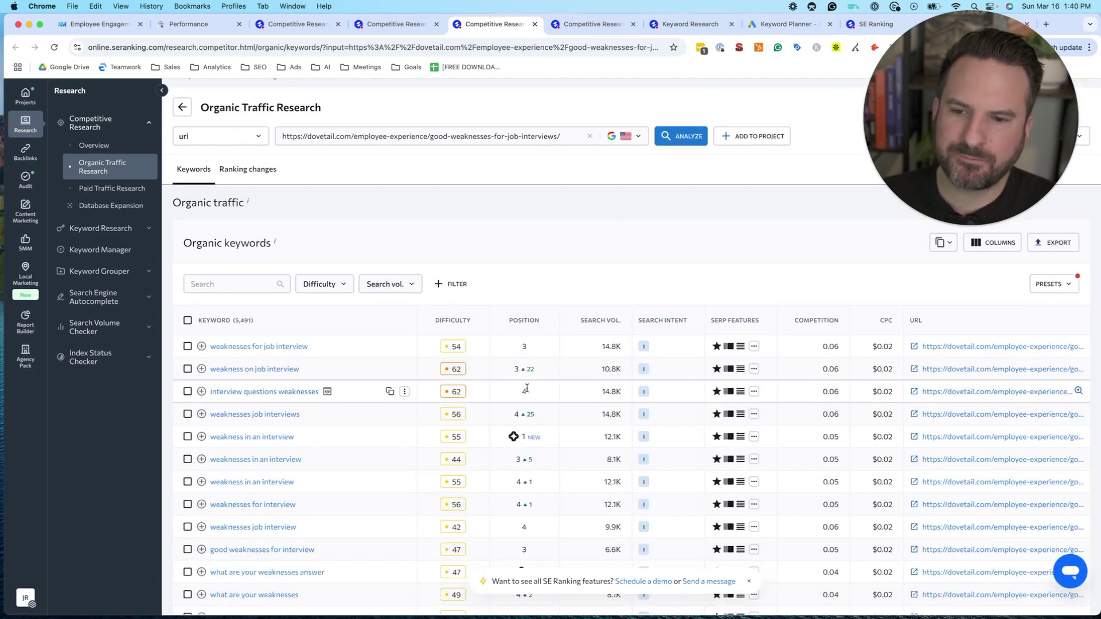
double_click(612, 347)
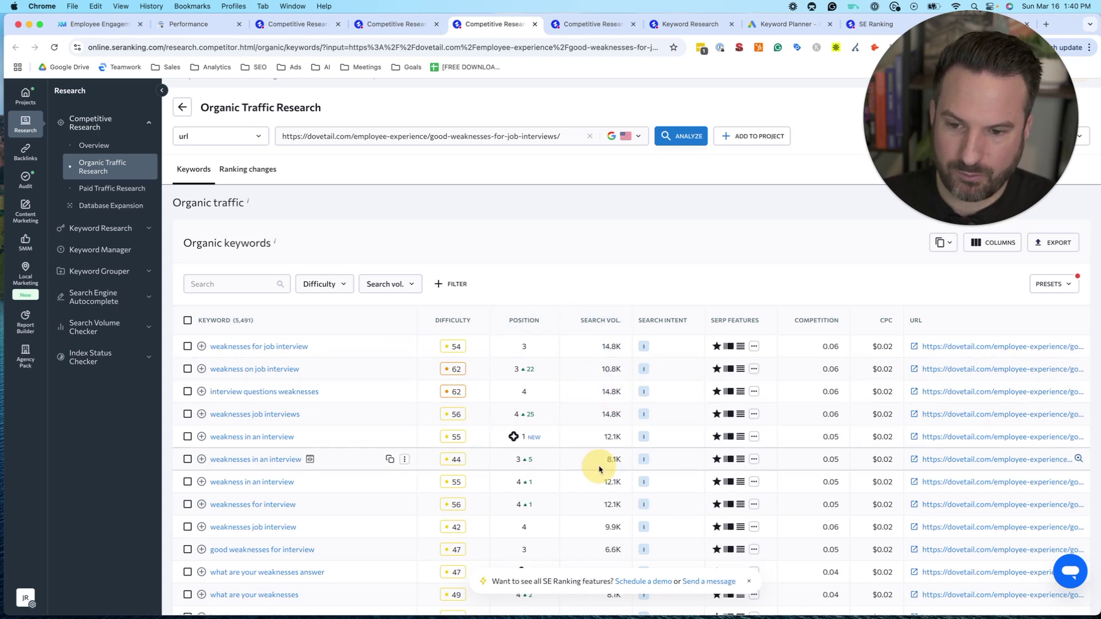
scroll(629, 465, down, 2)
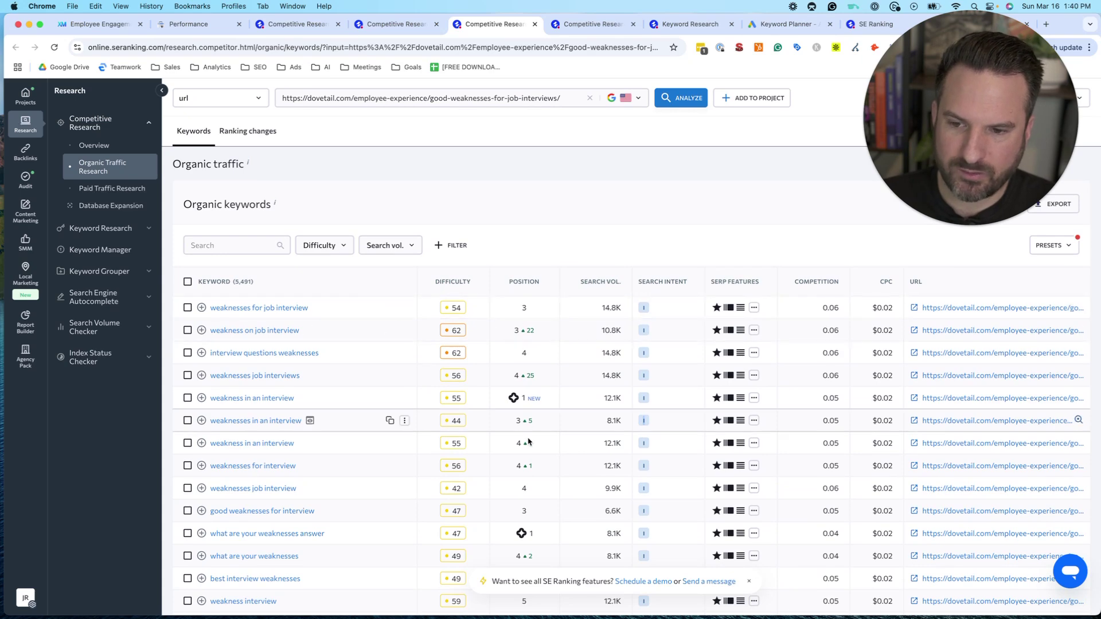
scroll(538, 513, down, 12)
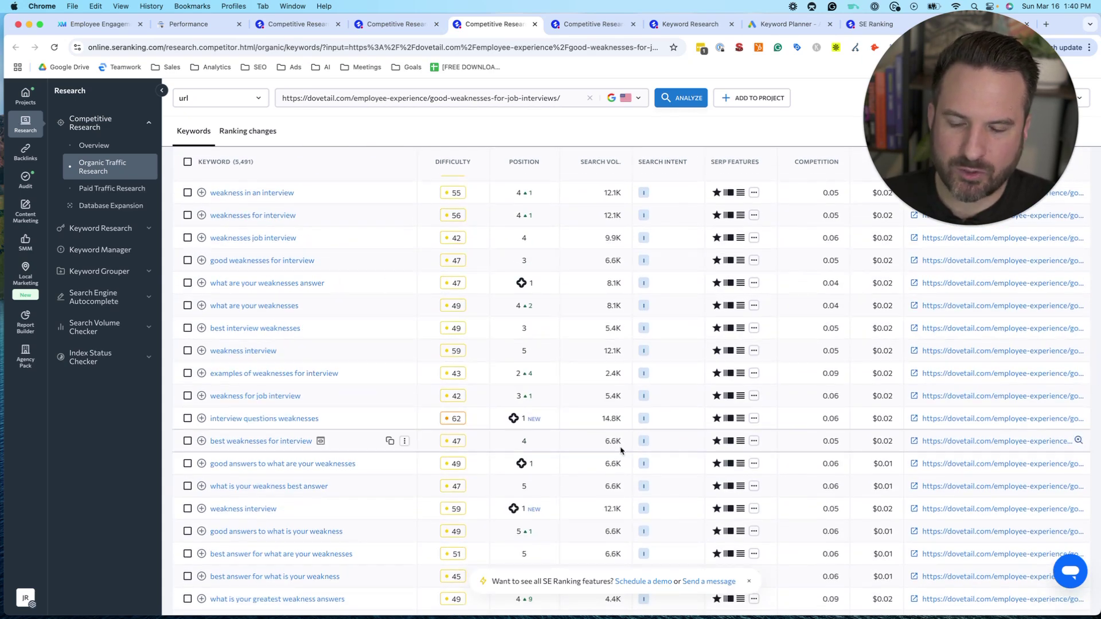
scroll(610, 405, up, 15)
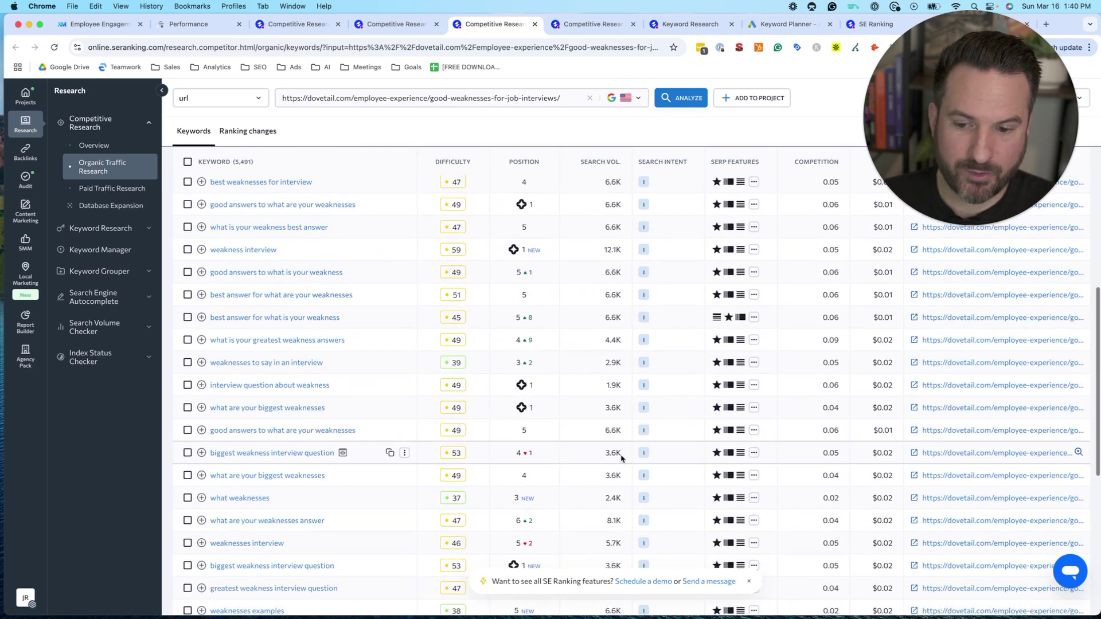
scroll(625, 443, down, 8)
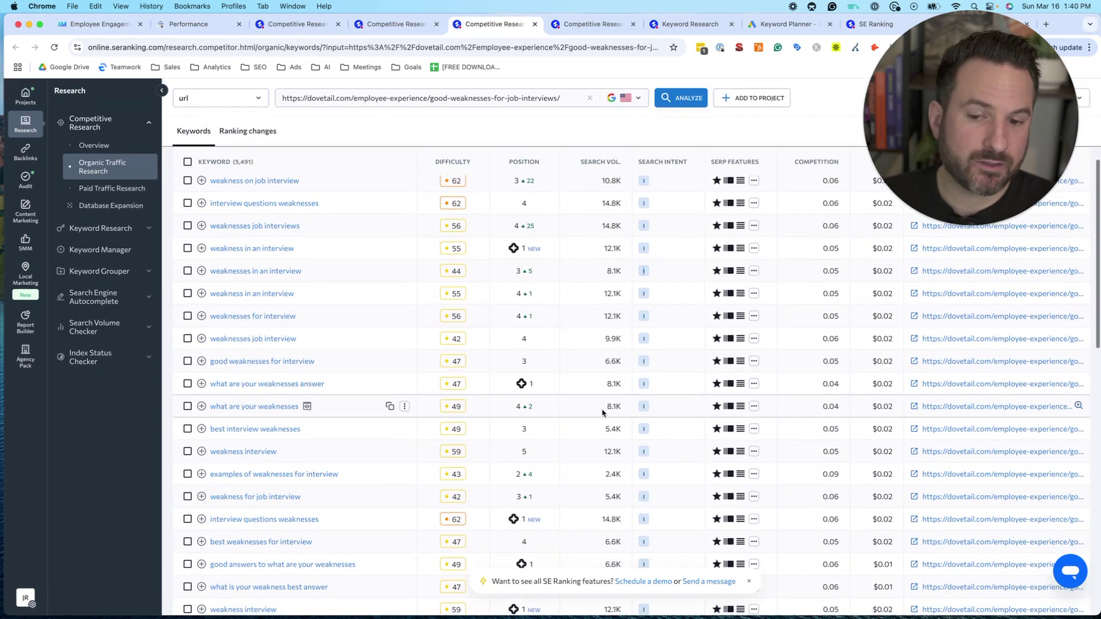
scroll(600, 409, up, 4)
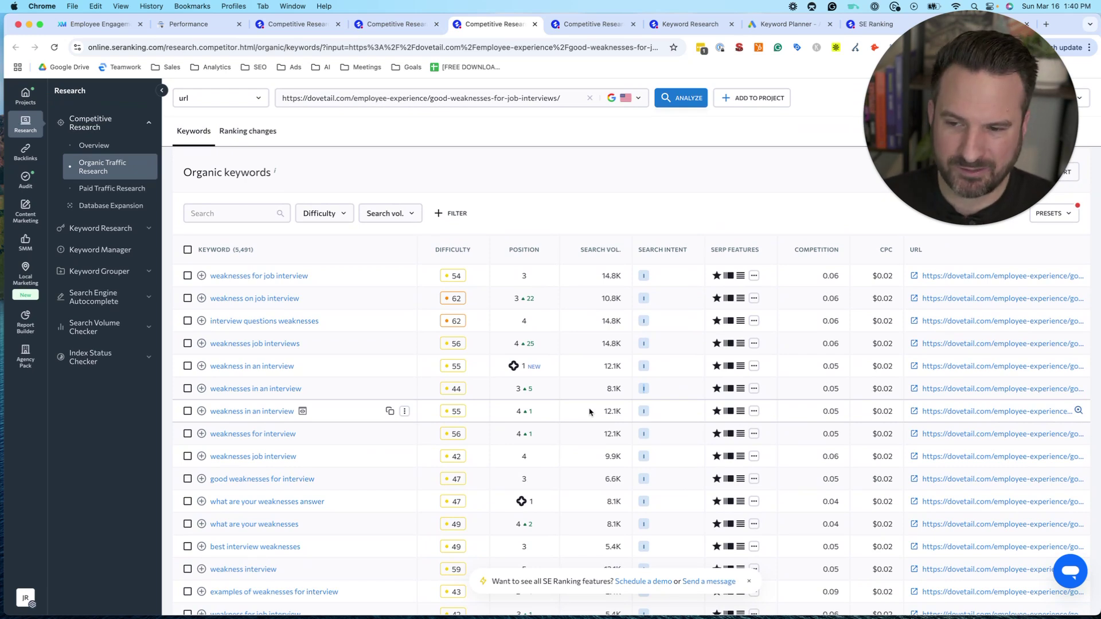
scroll(589, 412, up, 1)
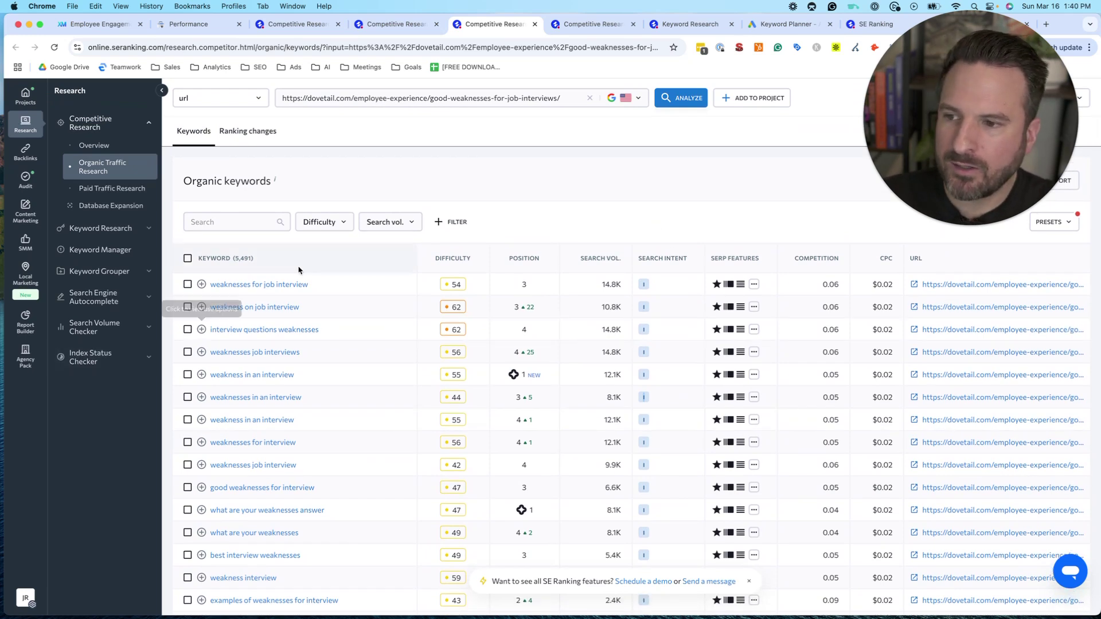
scroll(264, 462, down, 3)
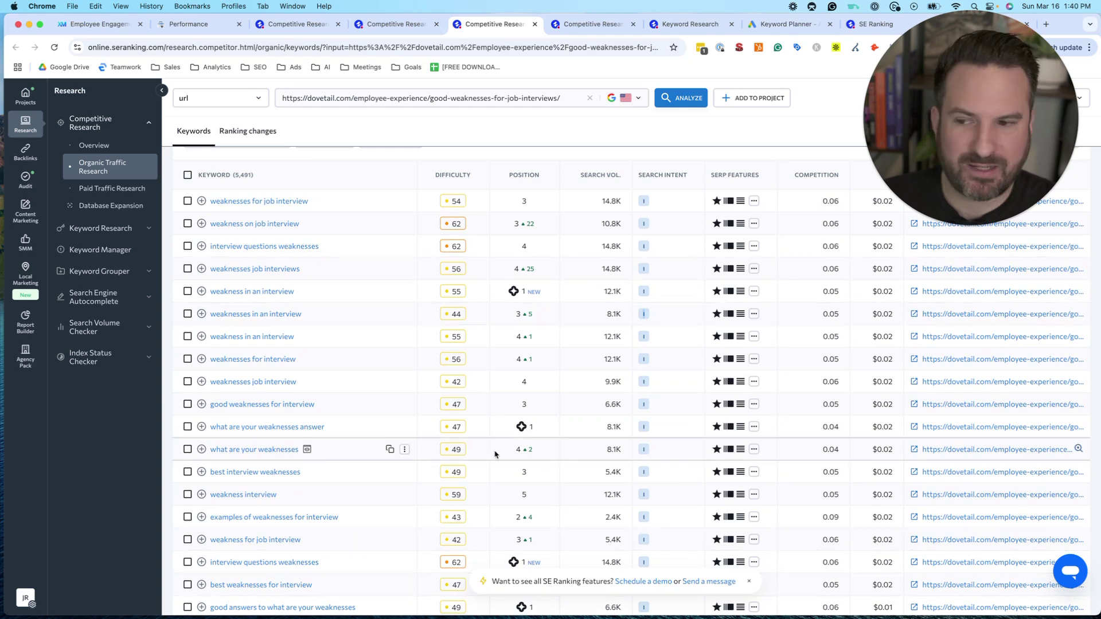
scroll(393, 363, down, 5)
scroll(394, 362, down, 4)
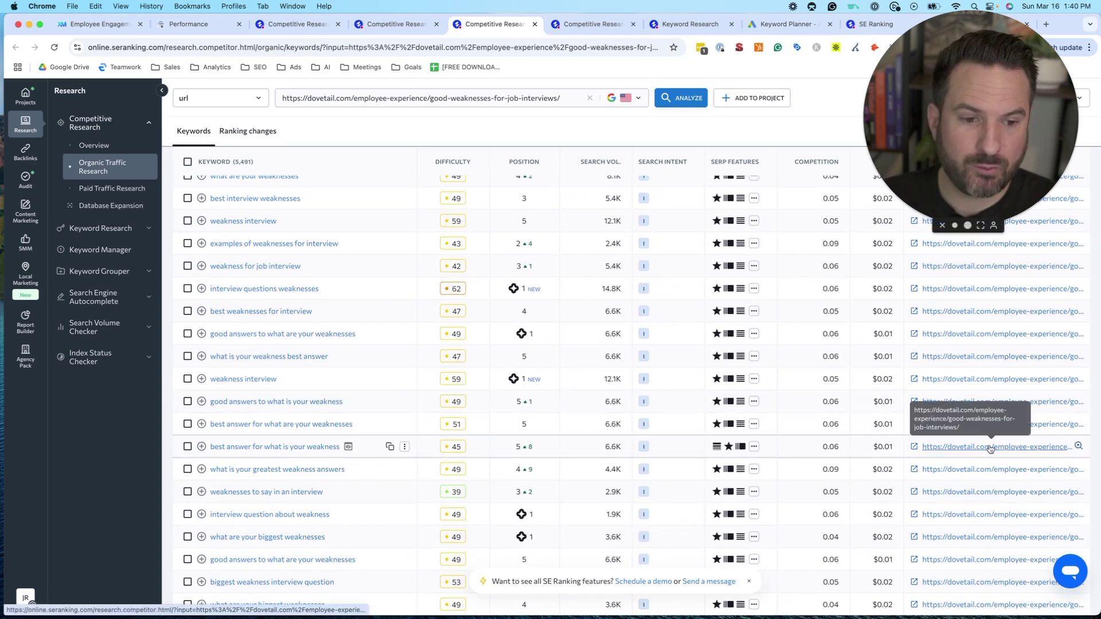
scroll(1017, 446, up, 10)
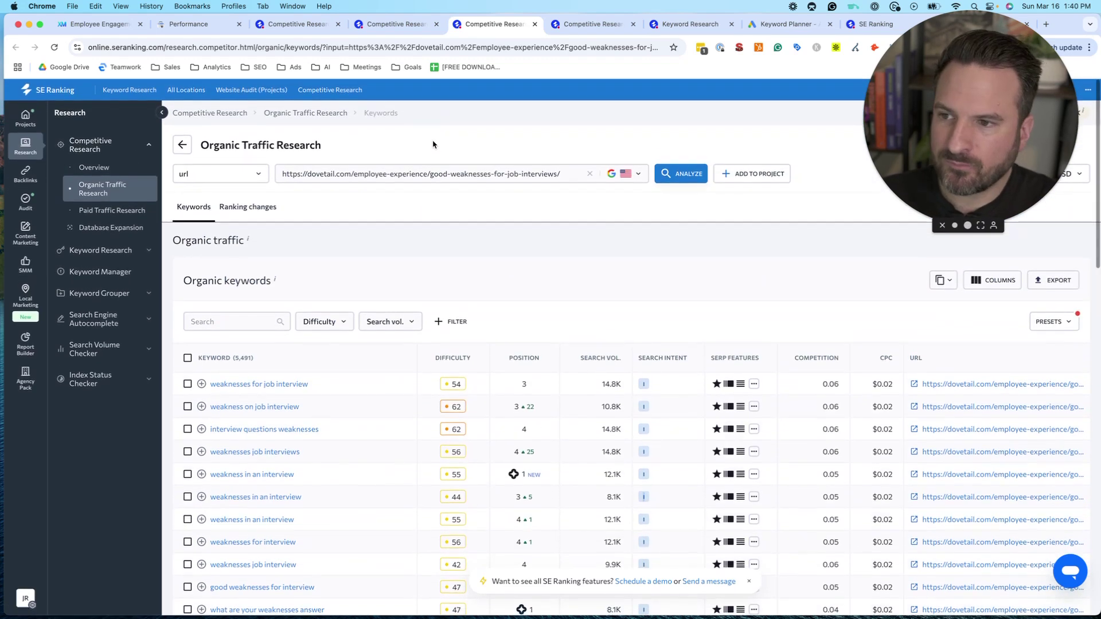
Revisit the Competitive Research tabs, then open the Keyword Research start page.
click(183, 144)
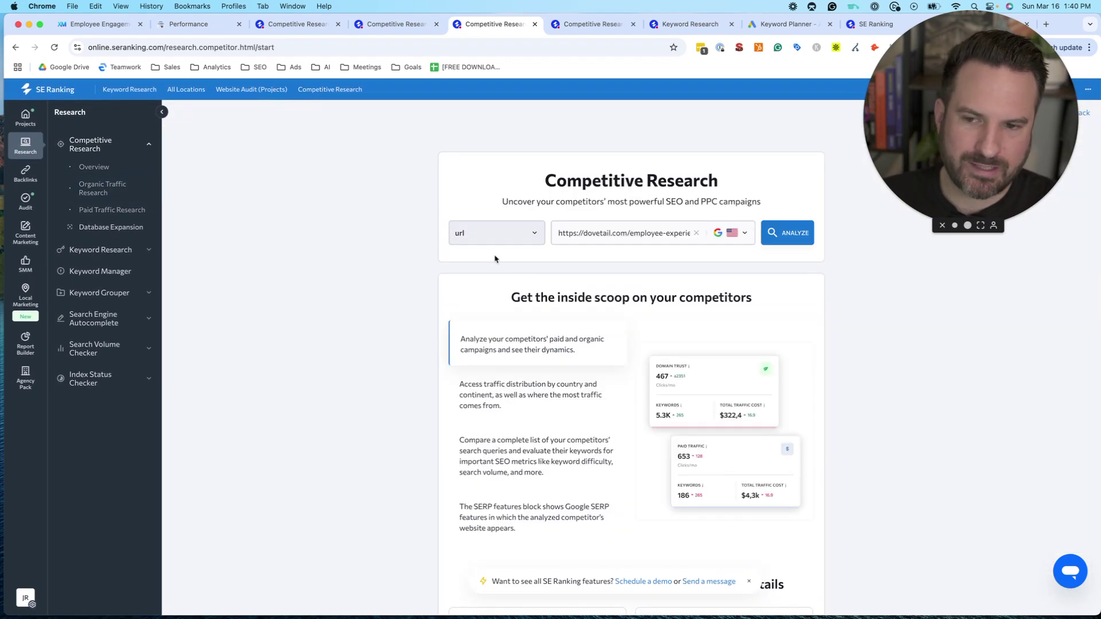
click(393, 25)
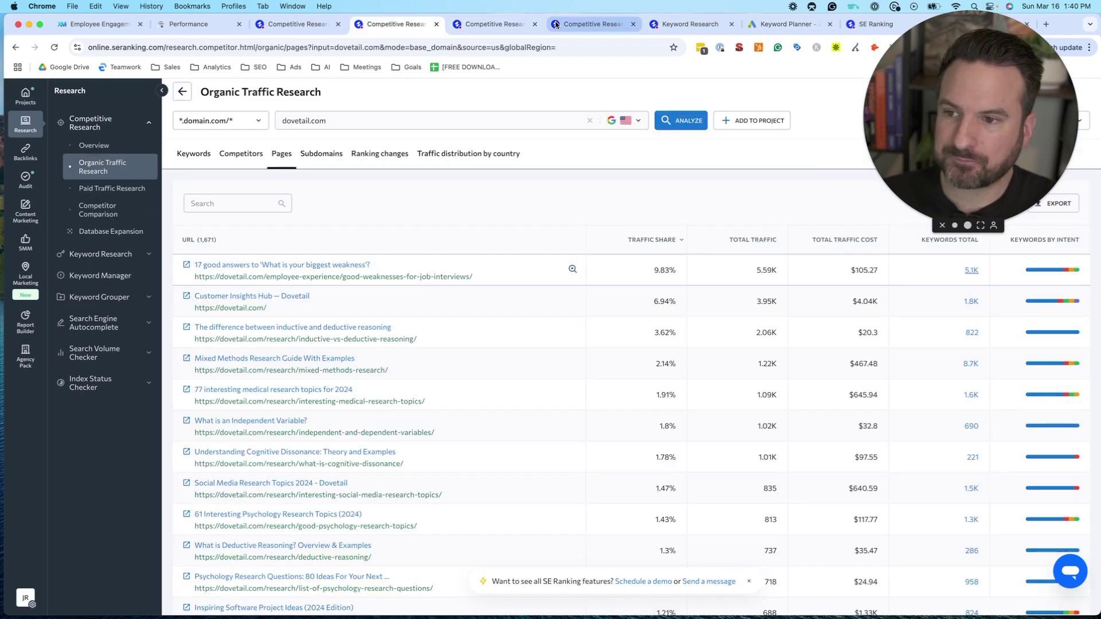
click(594, 24)
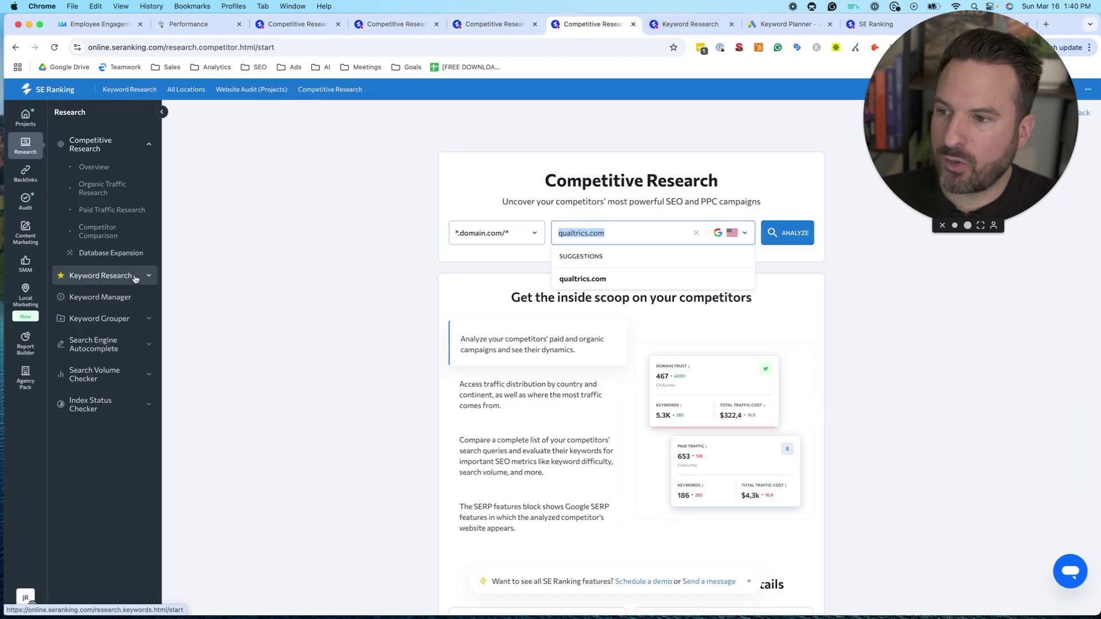
click(137, 279)
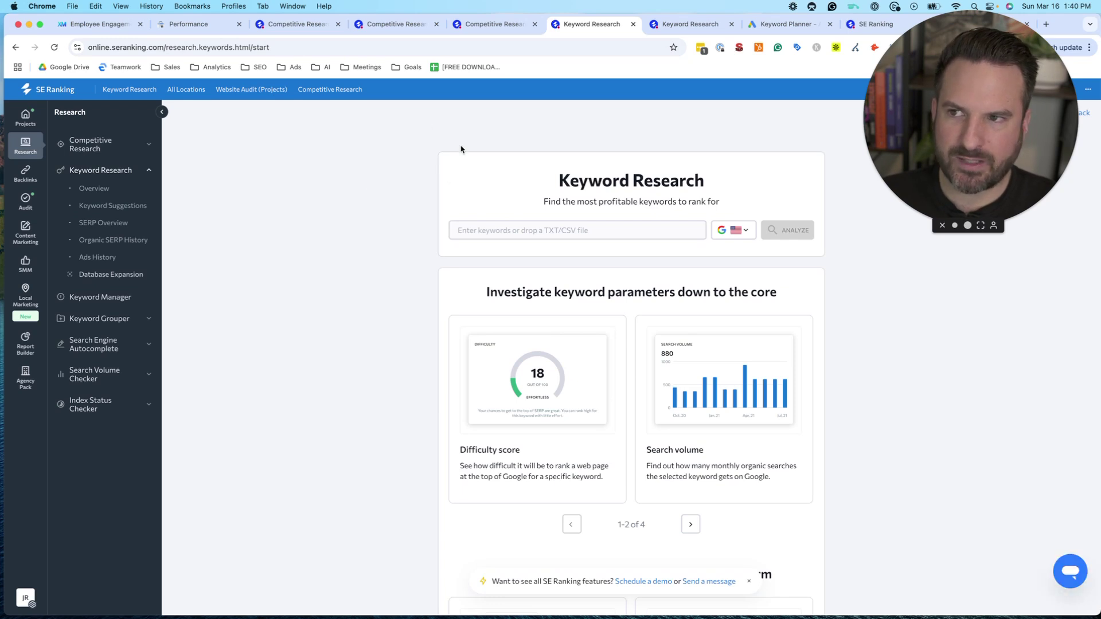
Select 'employee engagement' in the headline of Qualtrics' Employee Engagement page, then return to SE Ranking.
click(96, 24)
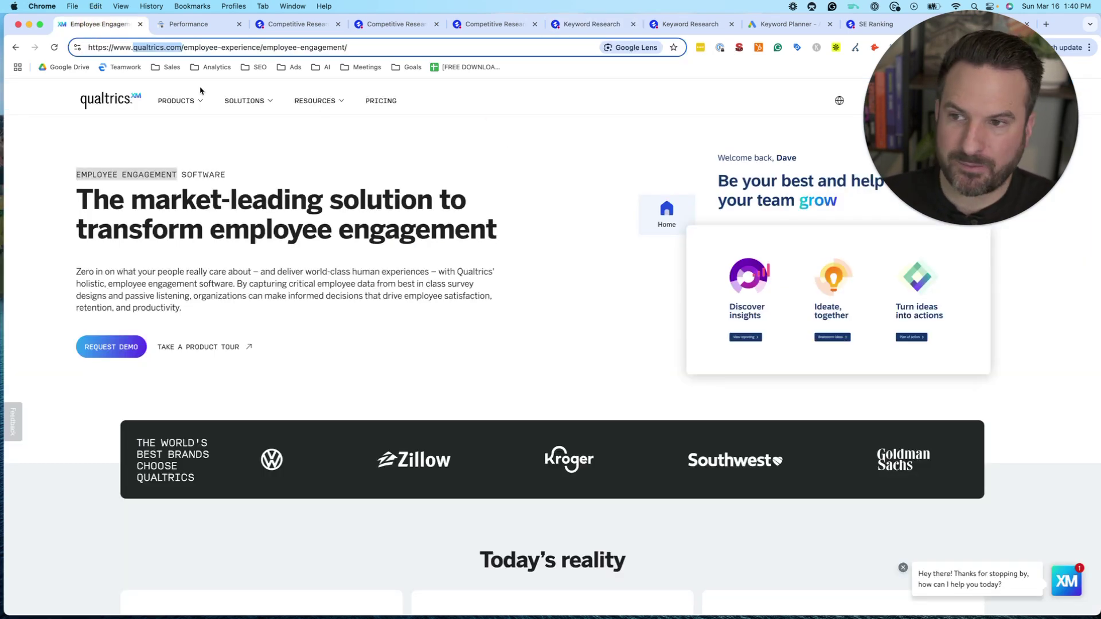
scroll(251, 106, down, 1)
click(179, 101)
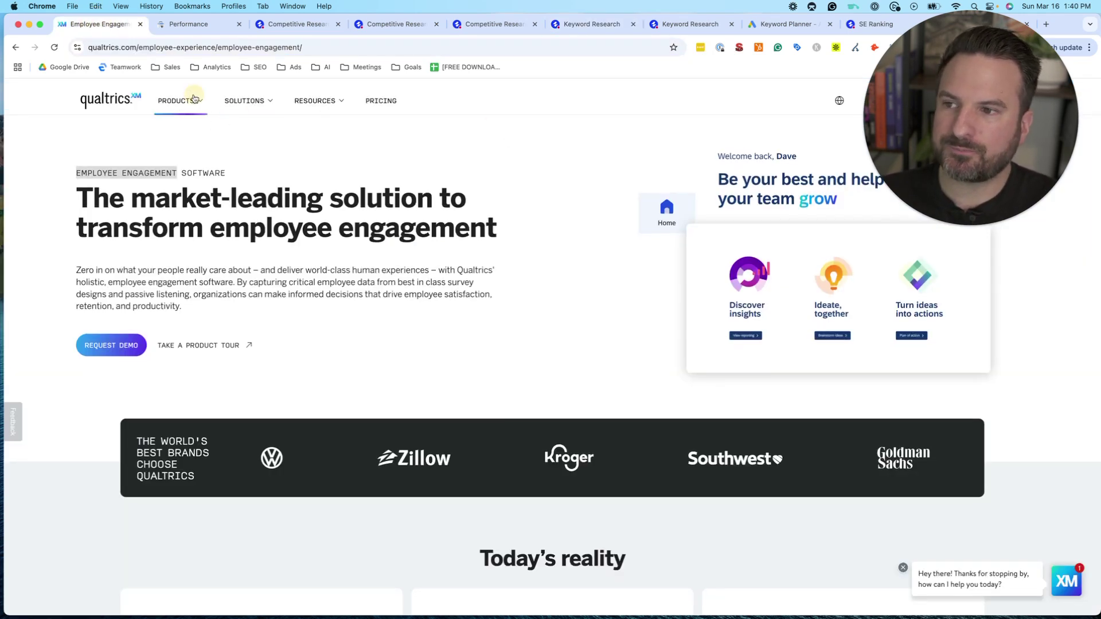
click(232, 183)
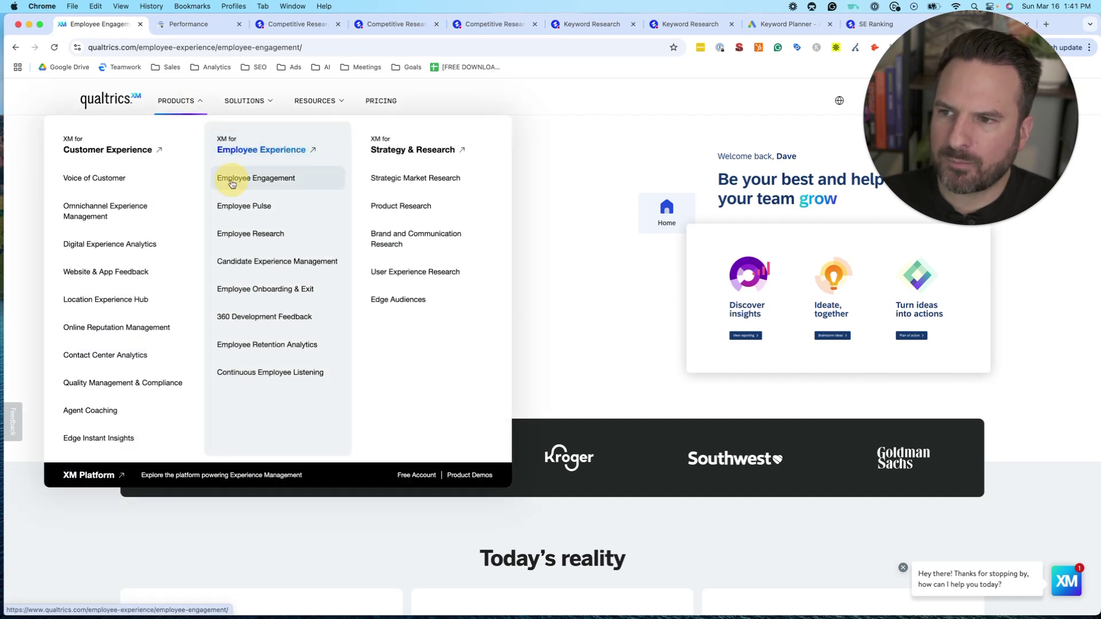
click(247, 184)
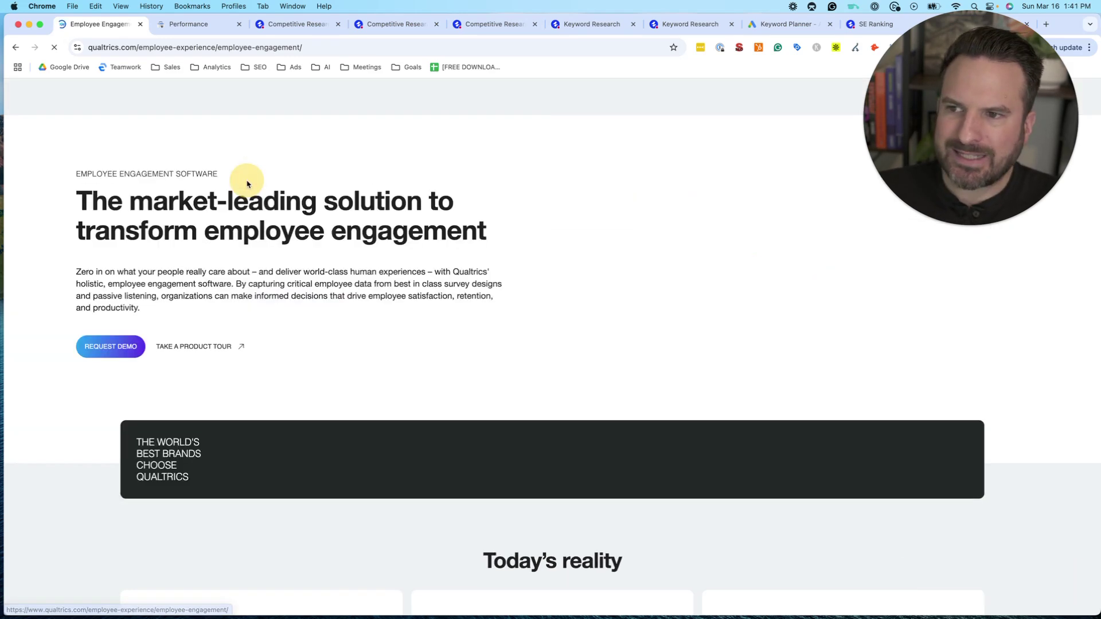
drag(207, 231, 486, 233)
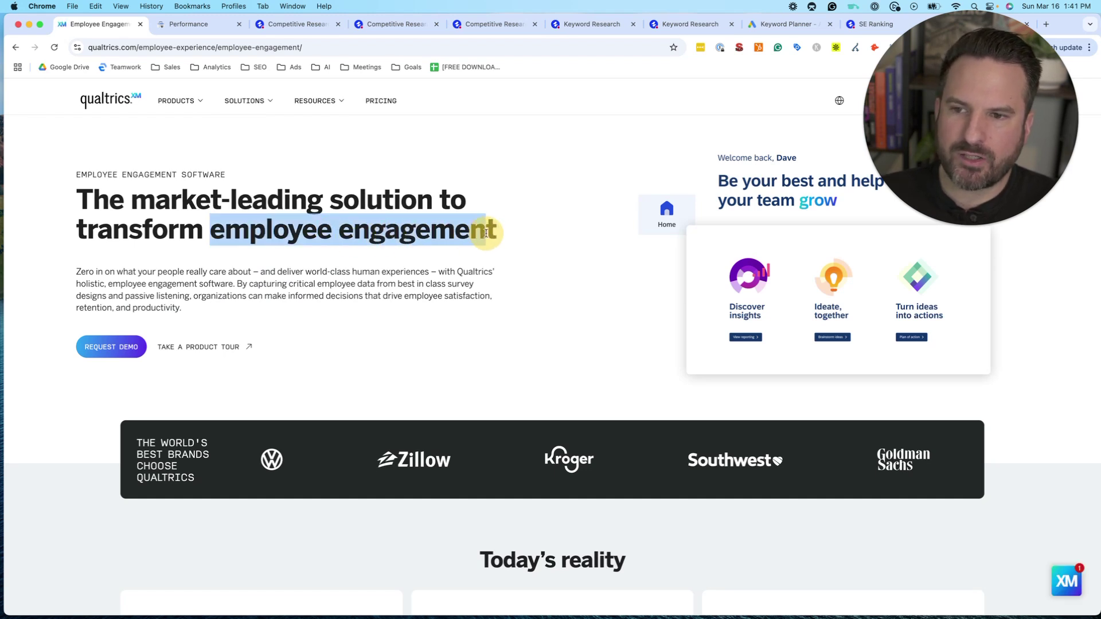
click(591, 24)
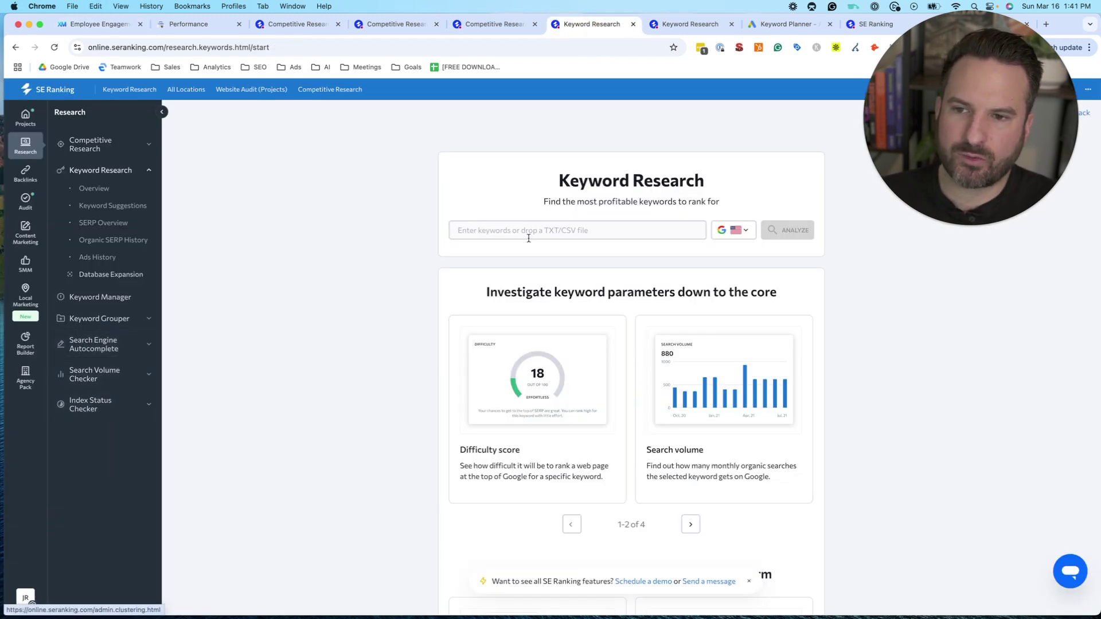
Analyze the pasted keyword 'employee engagement' in Keyword Research.
click(505, 230)
text(employee engagement)
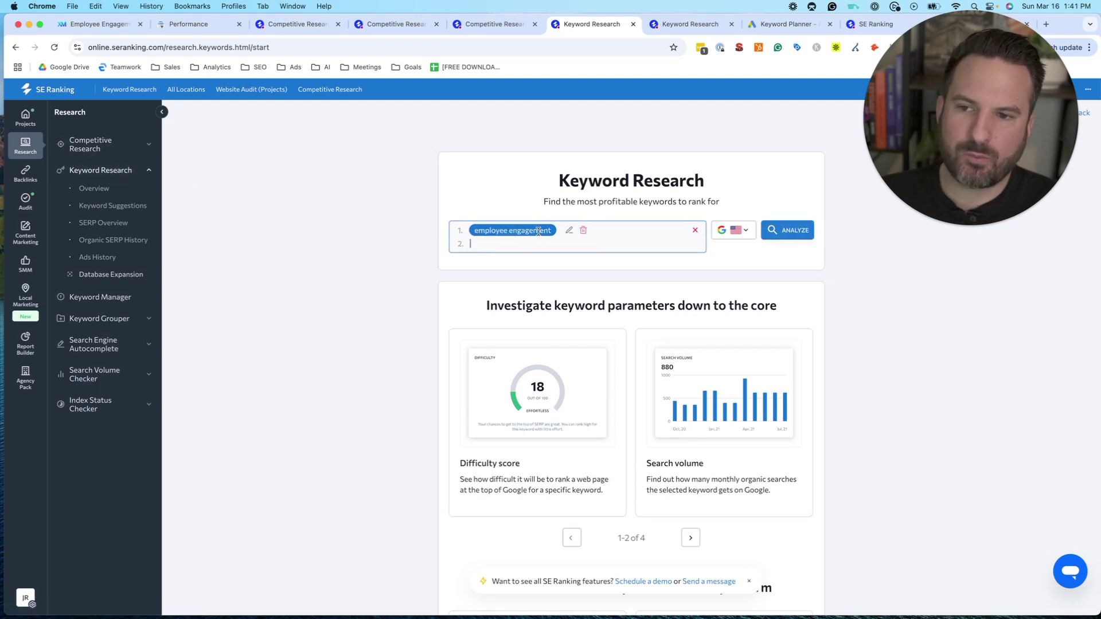
click(795, 231)
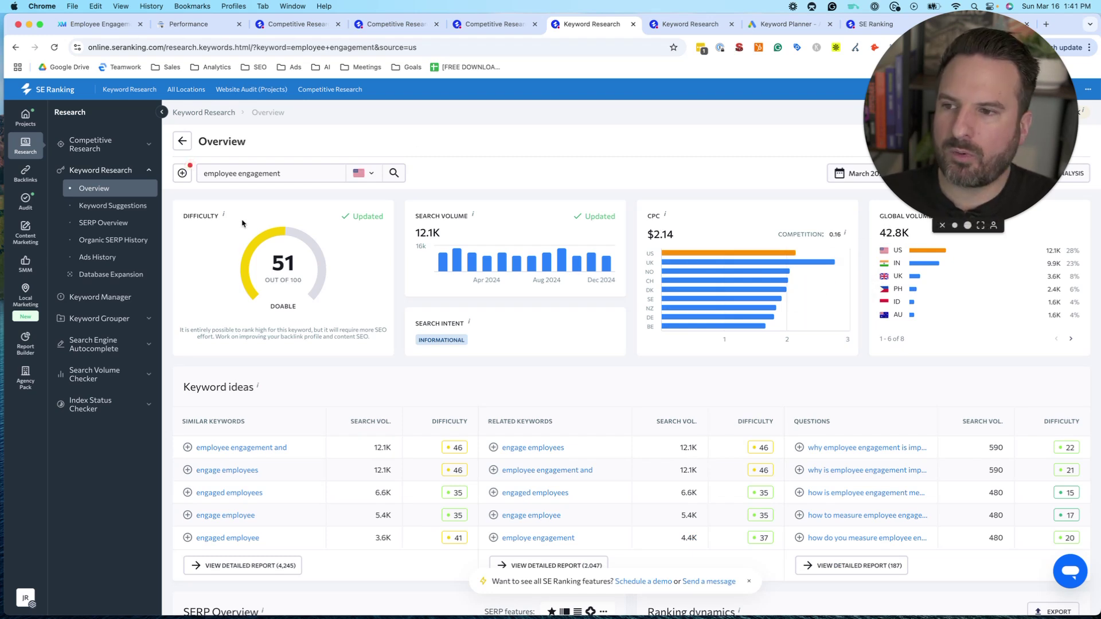
Review the Keyword ideas and SERP Overview sections for 'employee engagement'.
scroll(342, 299, down, 1)
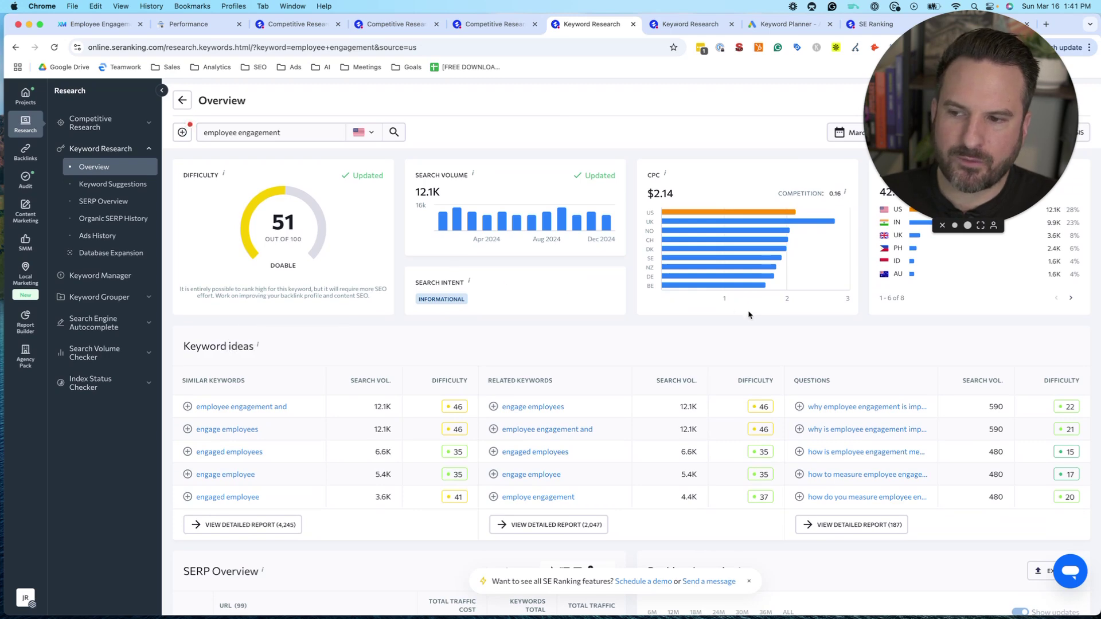
scroll(746, 327, down, 2)
scroll(459, 383, down, 2)
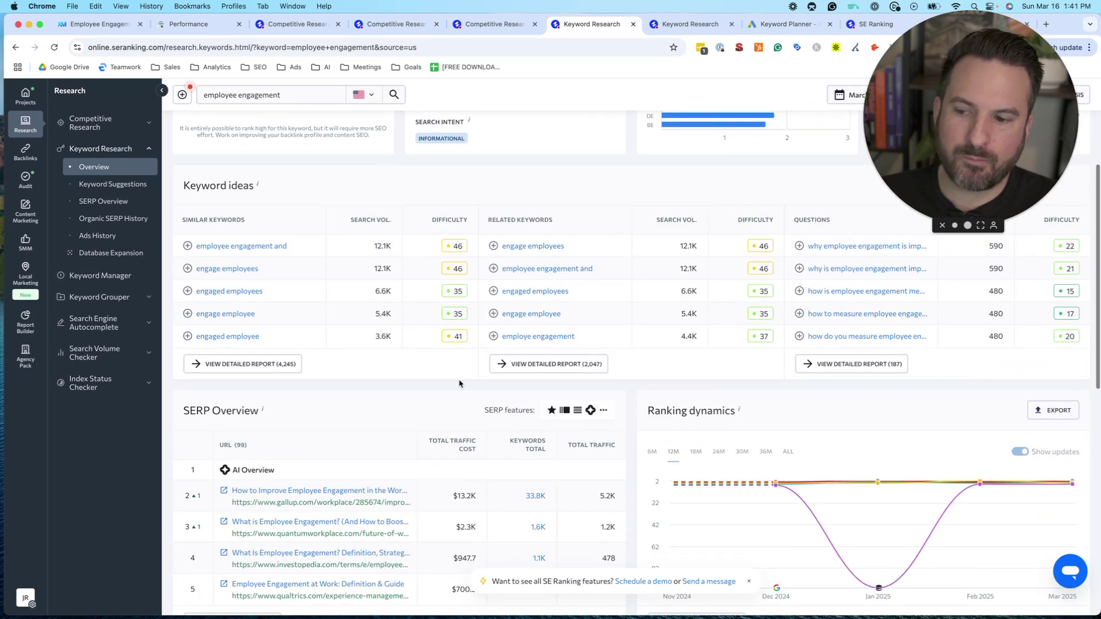
drag(188, 182, 464, 185)
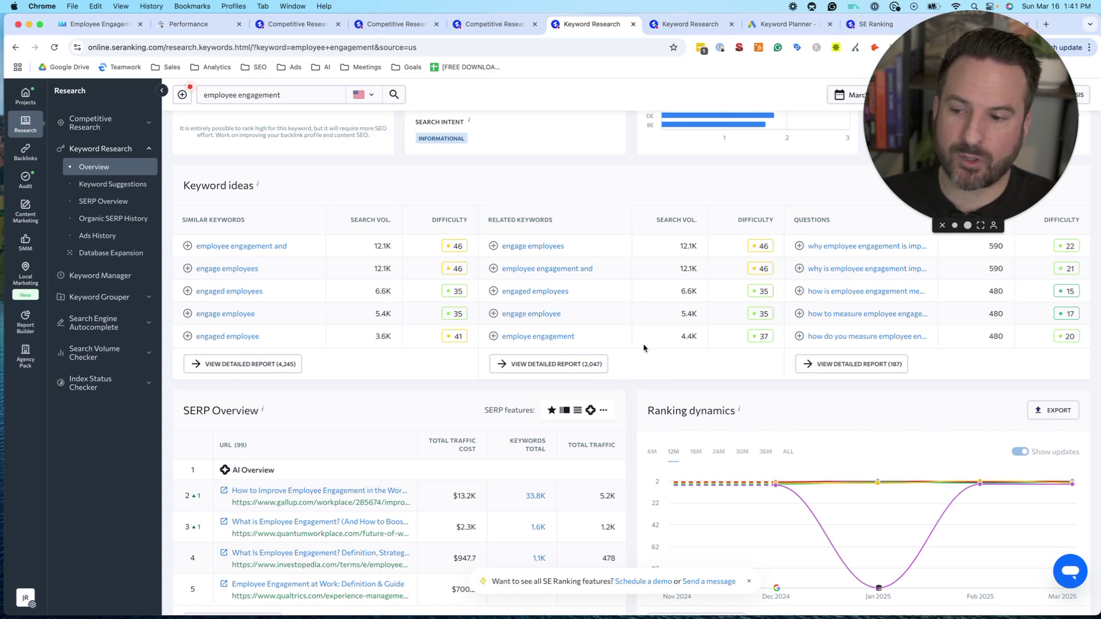
scroll(652, 328, down, 5)
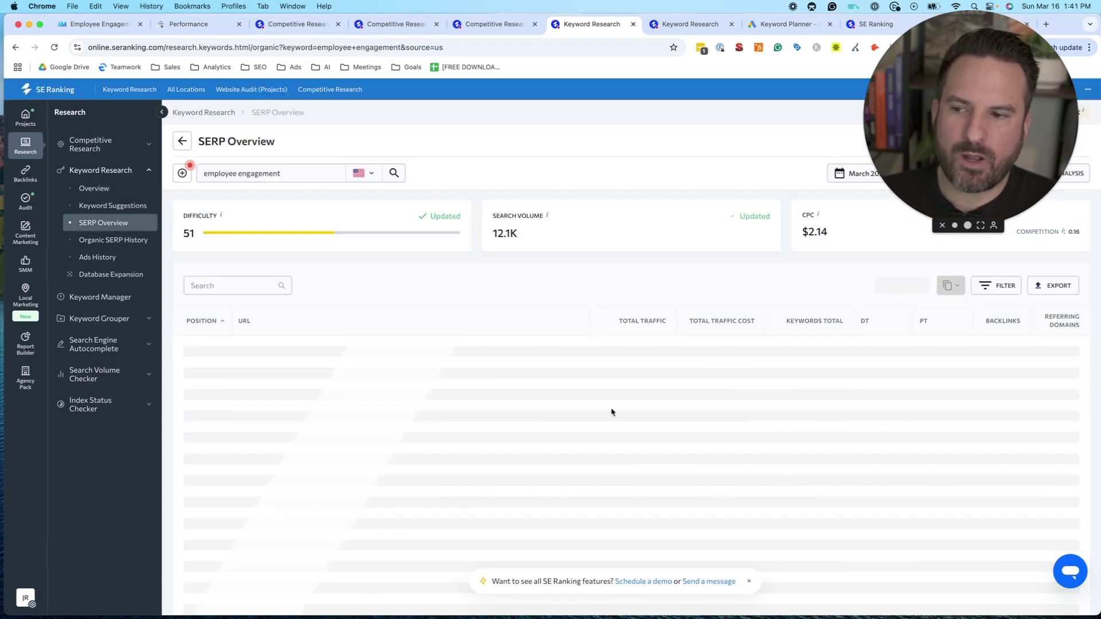
From the SERP results below the AI Overview, open gallup.com's competitive analysis in a new tab.
key(super+bracketleft)
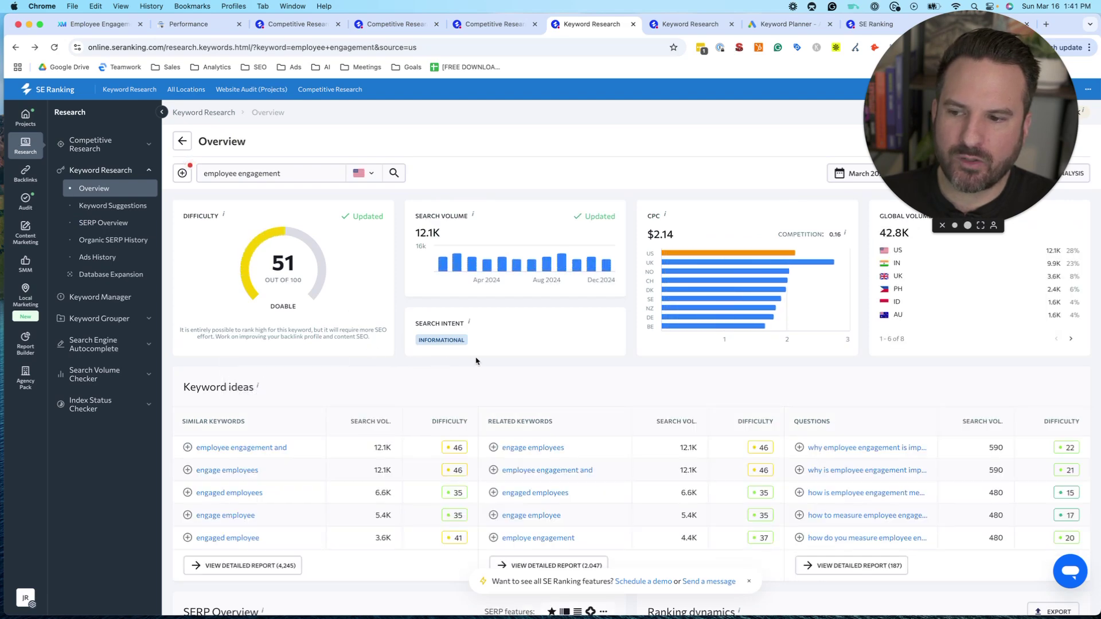
scroll(448, 402, down, 5)
scroll(448, 440, down, 3)
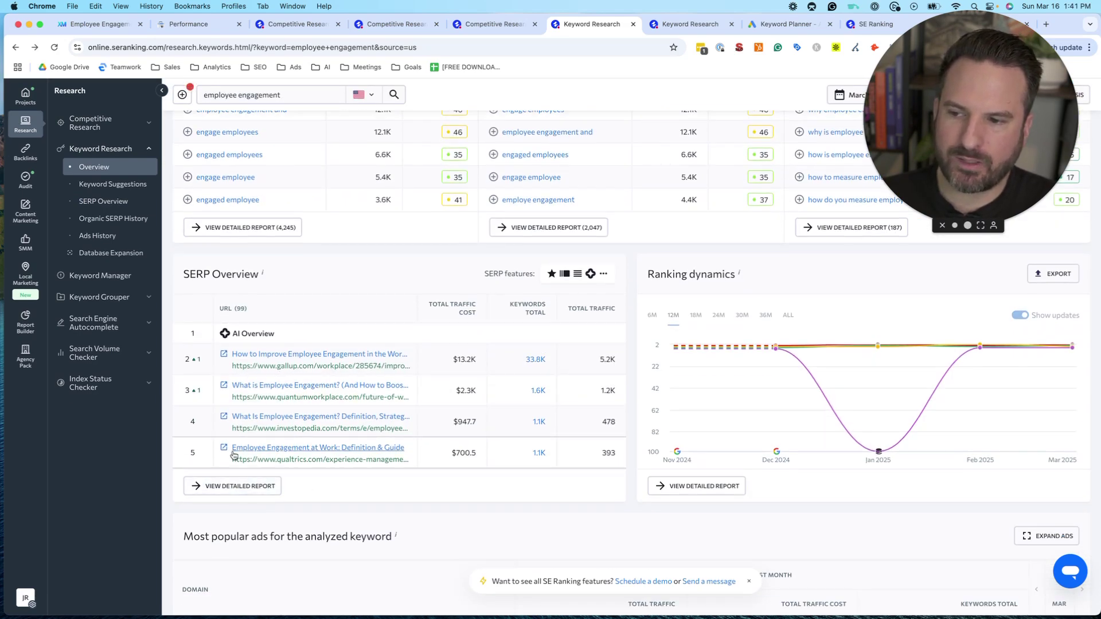
double_click(268, 334)
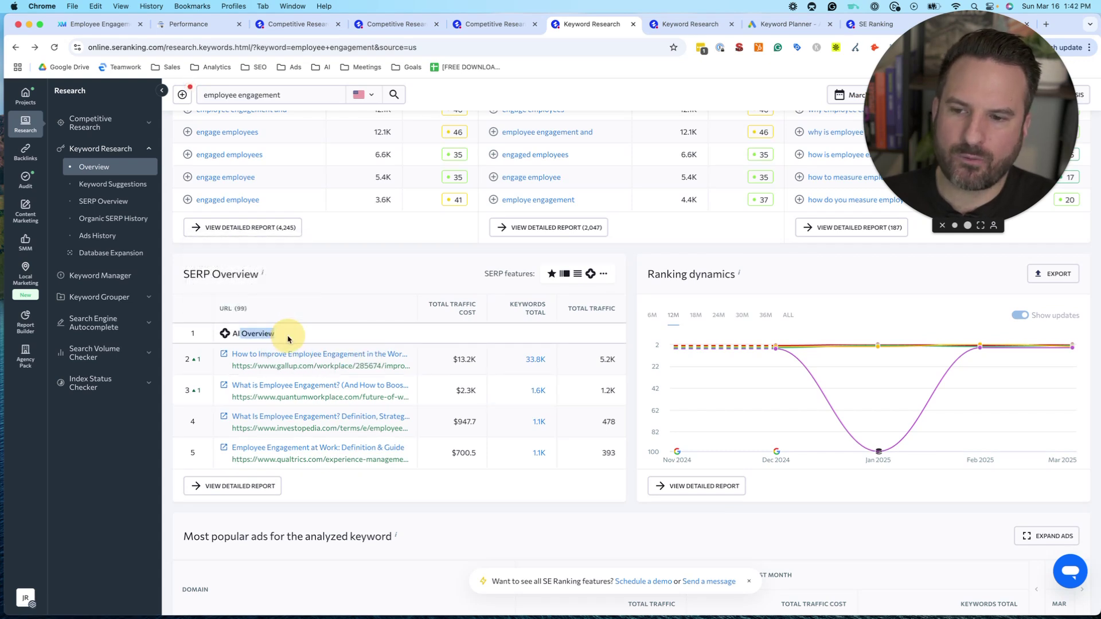
click(539, 532)
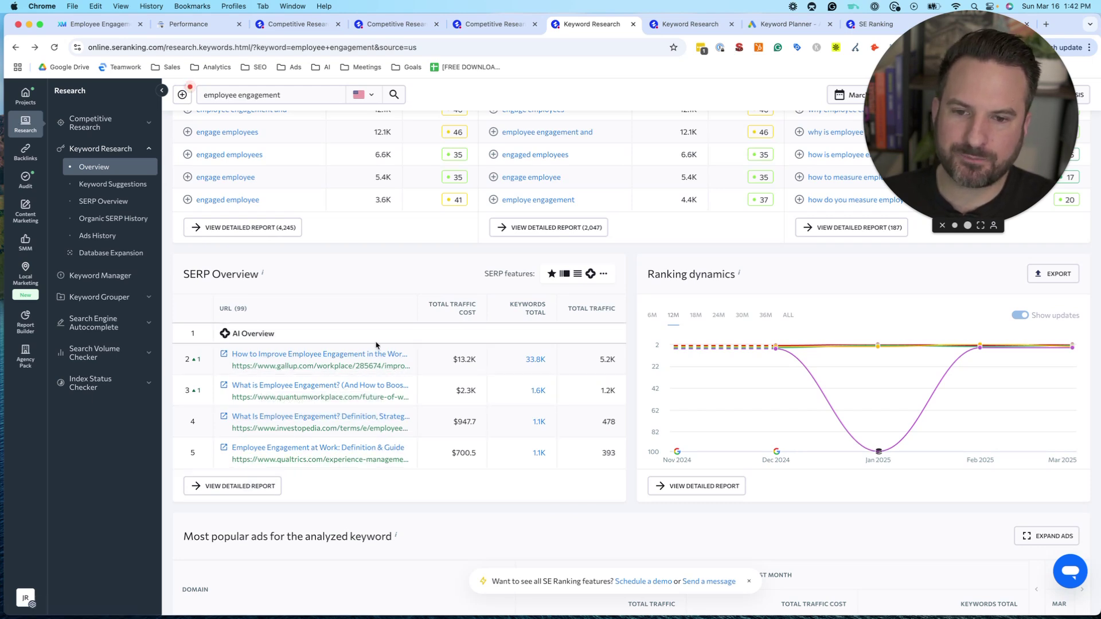
super+click(321, 354)
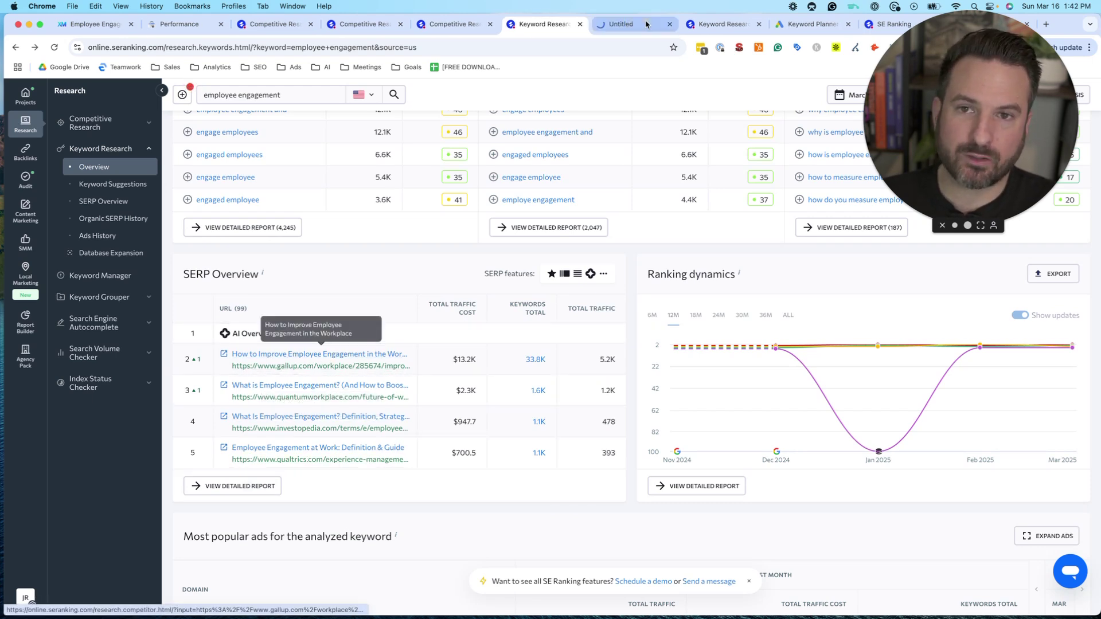
click(627, 26)
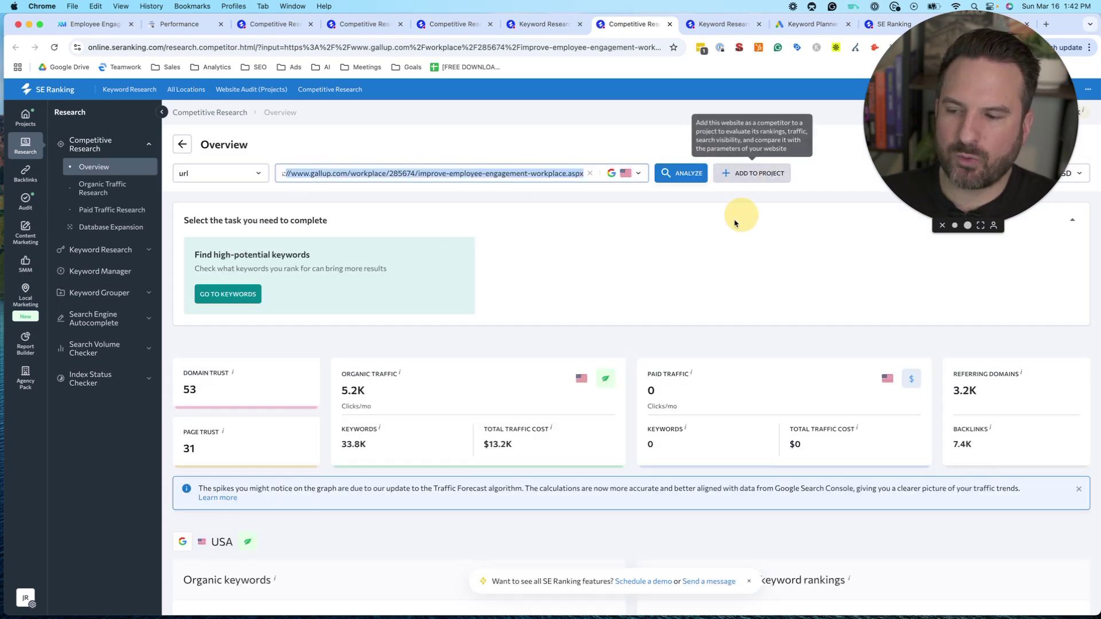
scroll(729, 227, down, 3)
scroll(548, 430, down, 3)
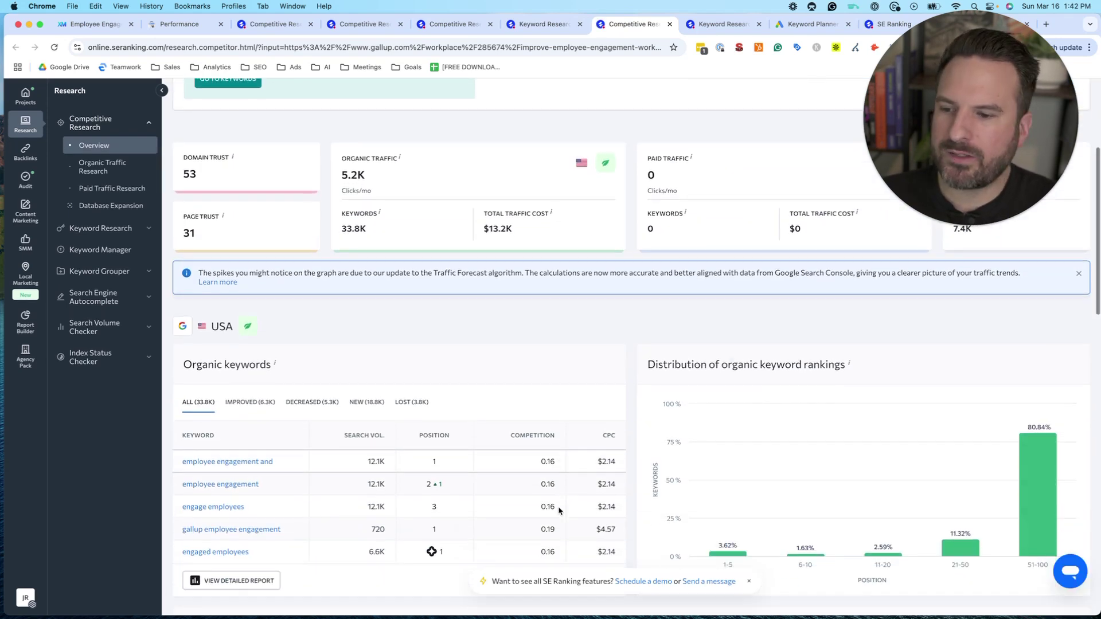
scroll(673, 503, down, 4)
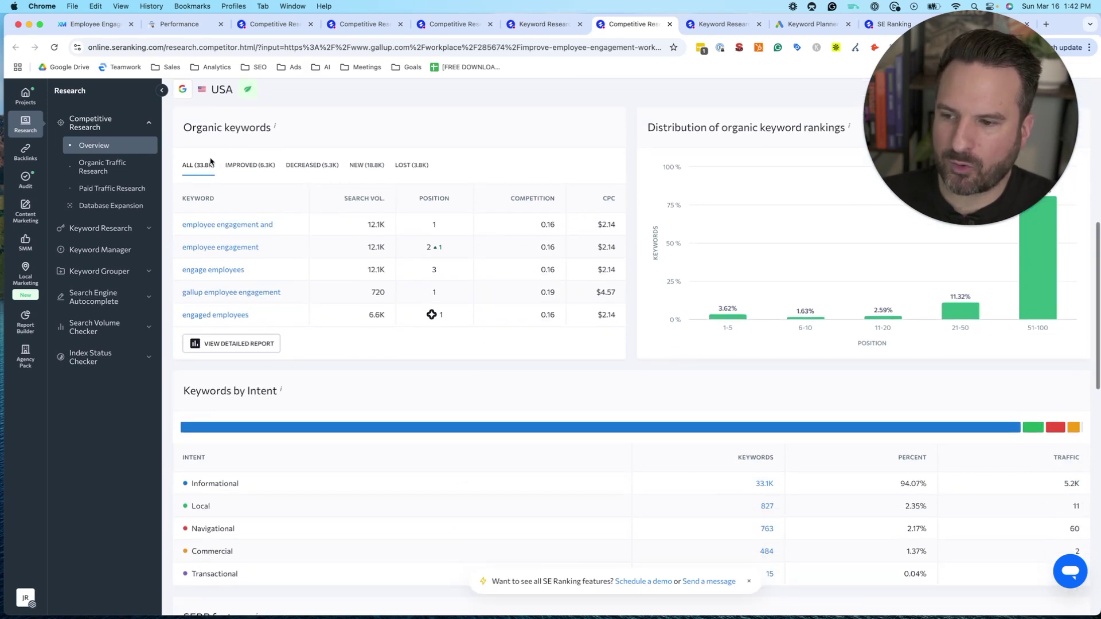
scroll(693, 225, down, 6)
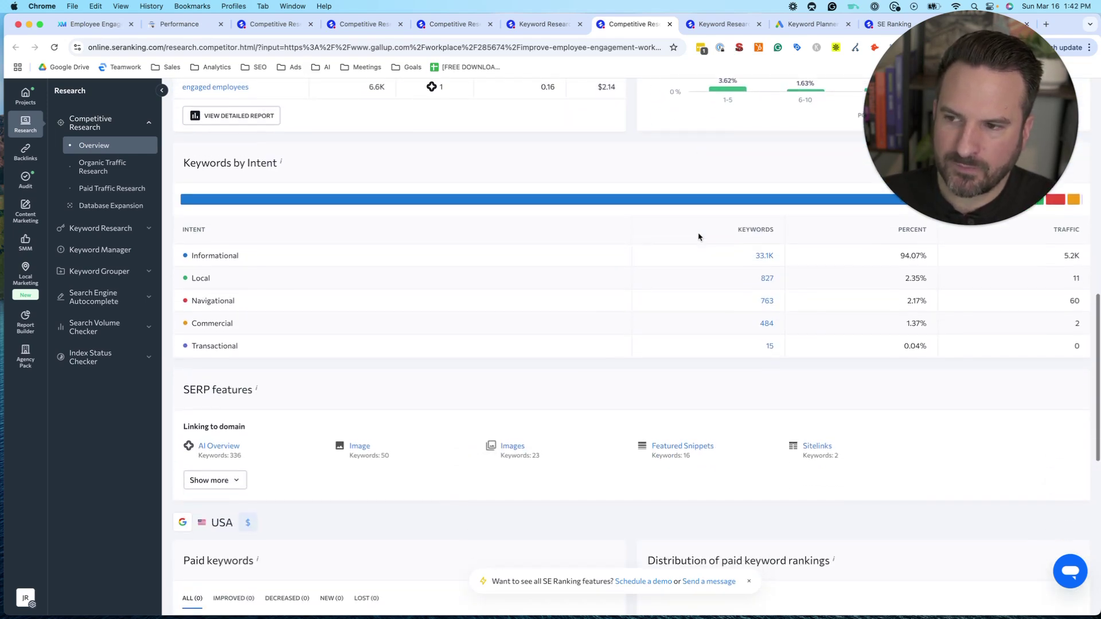
scroll(481, 315, down, 2)
scroll(484, 315, up, 10)
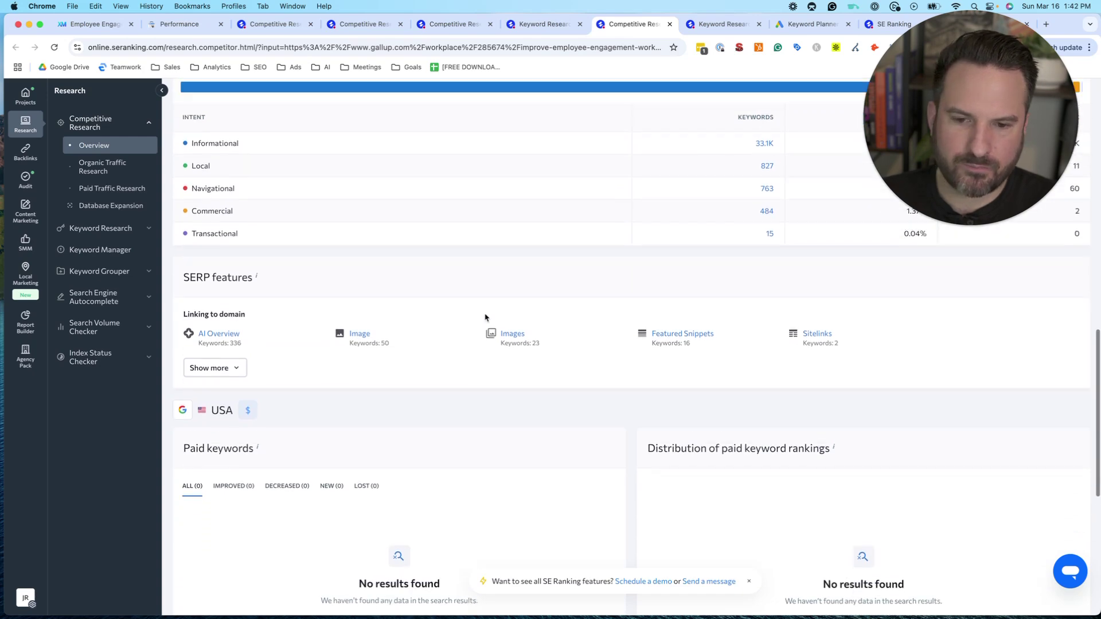
scroll(765, 481, up, 3)
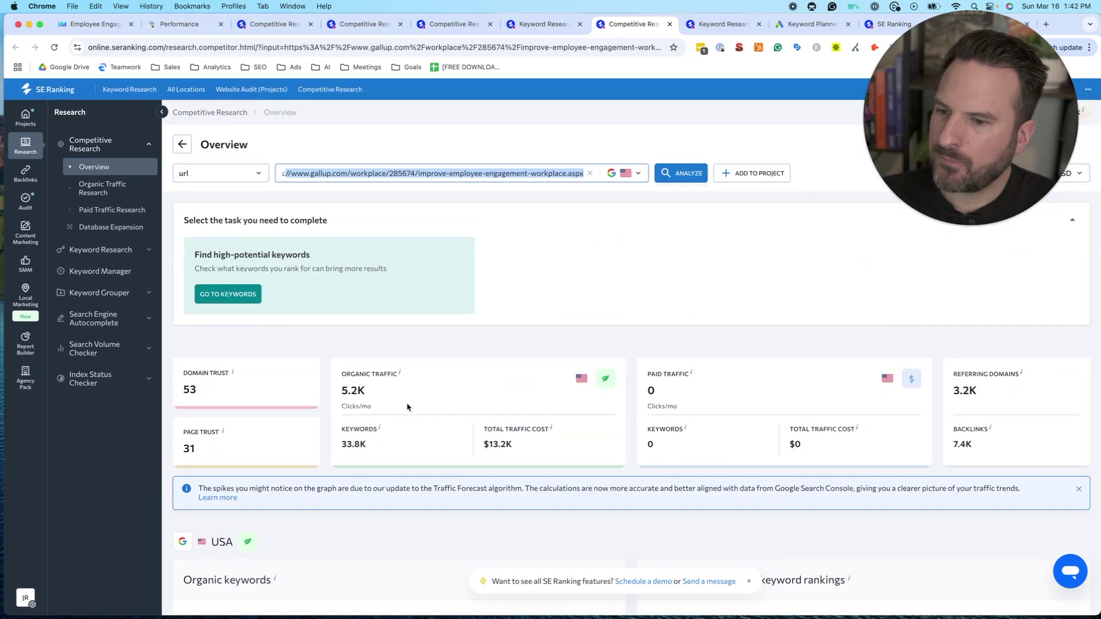
Back on the keyword overview, open the detailed report of 4,245 similar keywords.
click(543, 20)
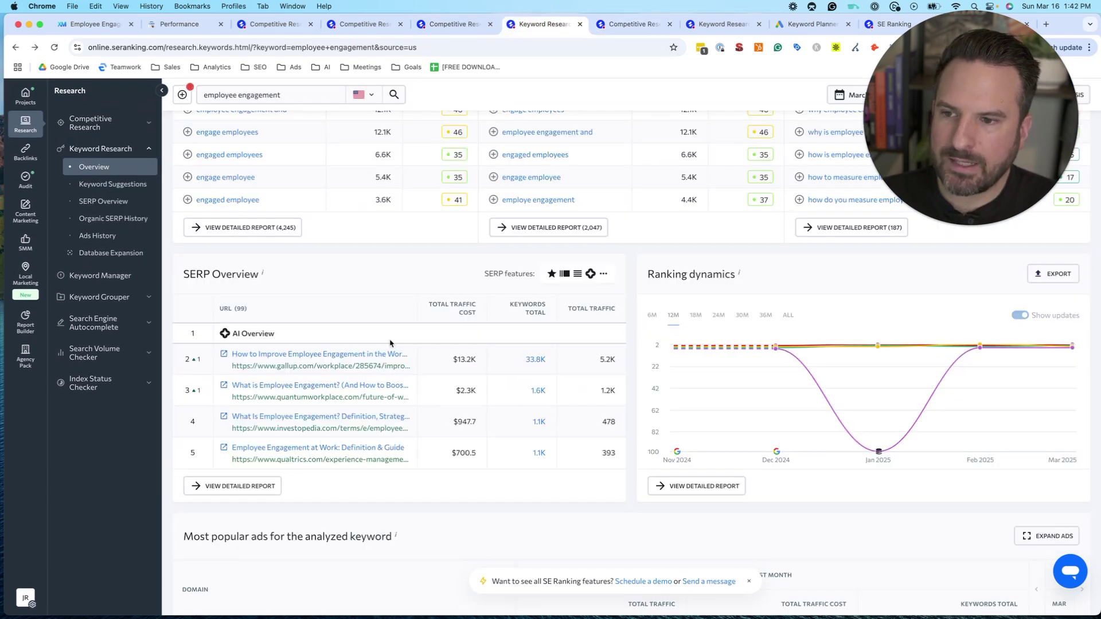
scroll(787, 323, down, 4)
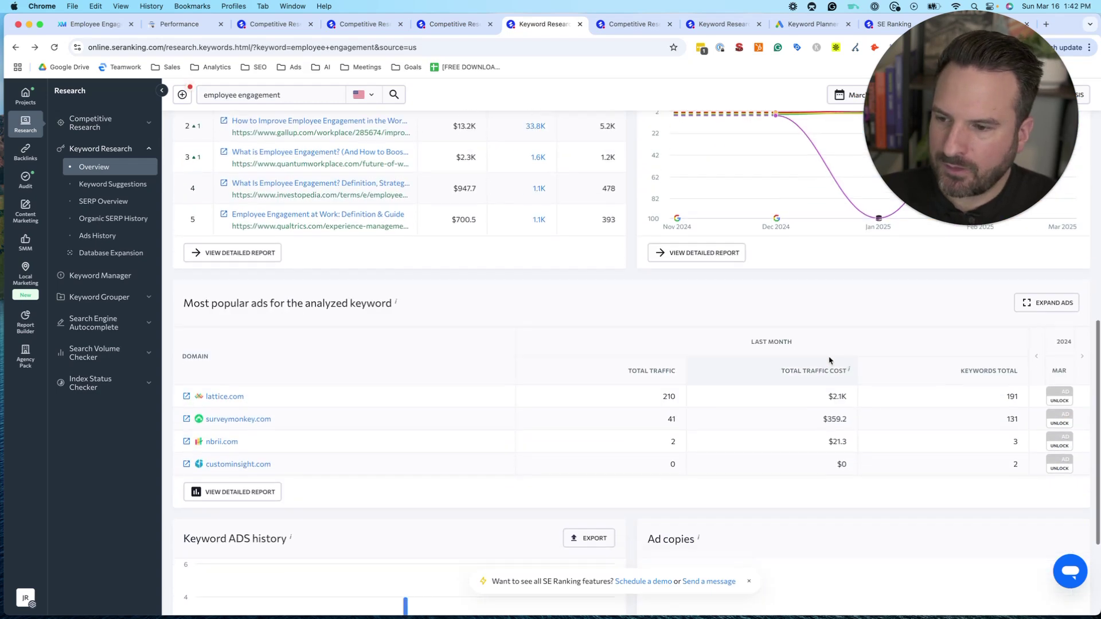
scroll(844, 349, down, 3)
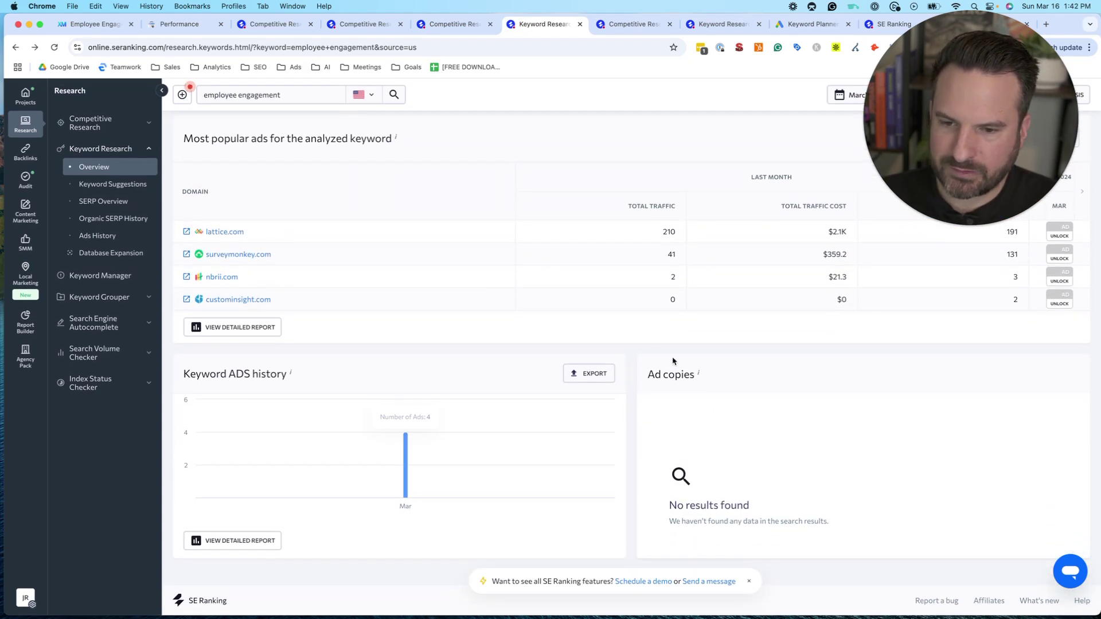
scroll(652, 360, up, 8)
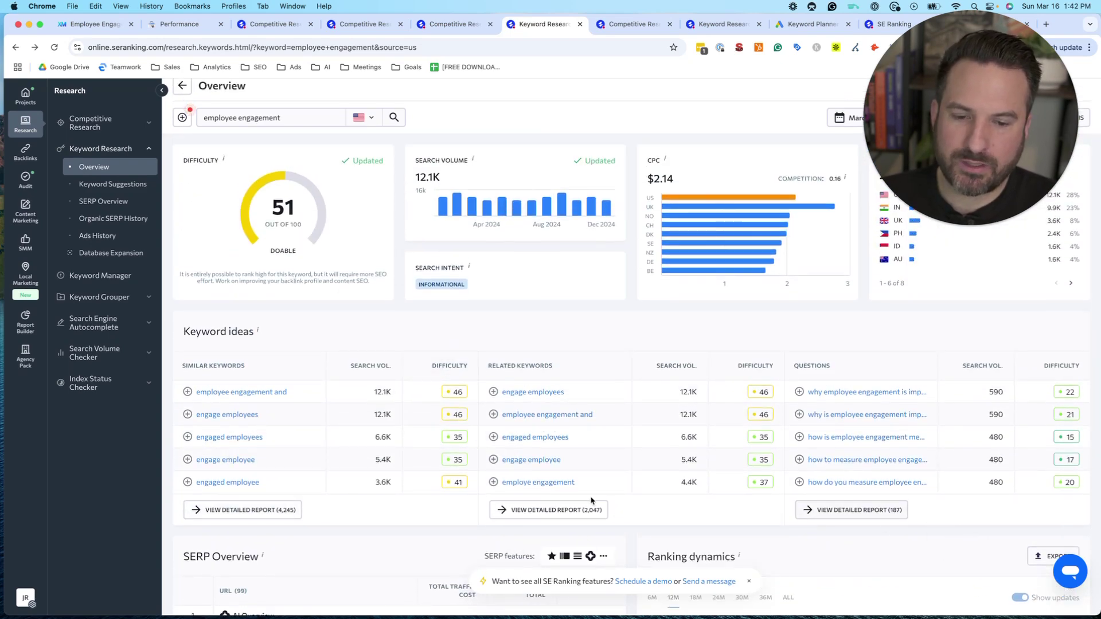
click(236, 510)
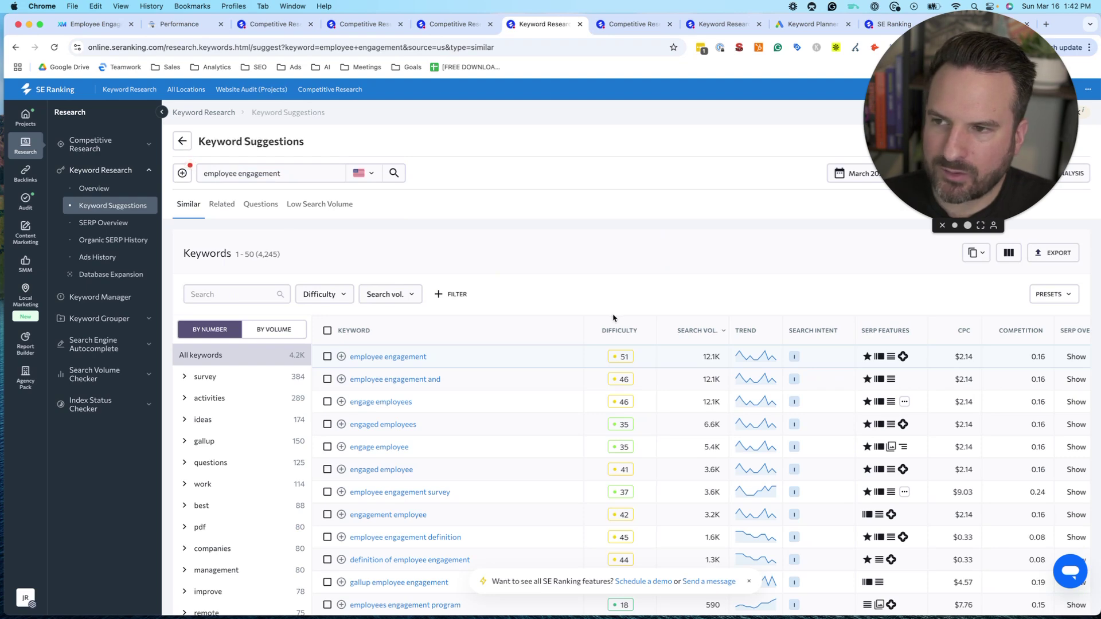
Try the Difficulty, Search volume and extra filter dropdowns on the similar-keywords list.
scroll(613, 318, down, 3)
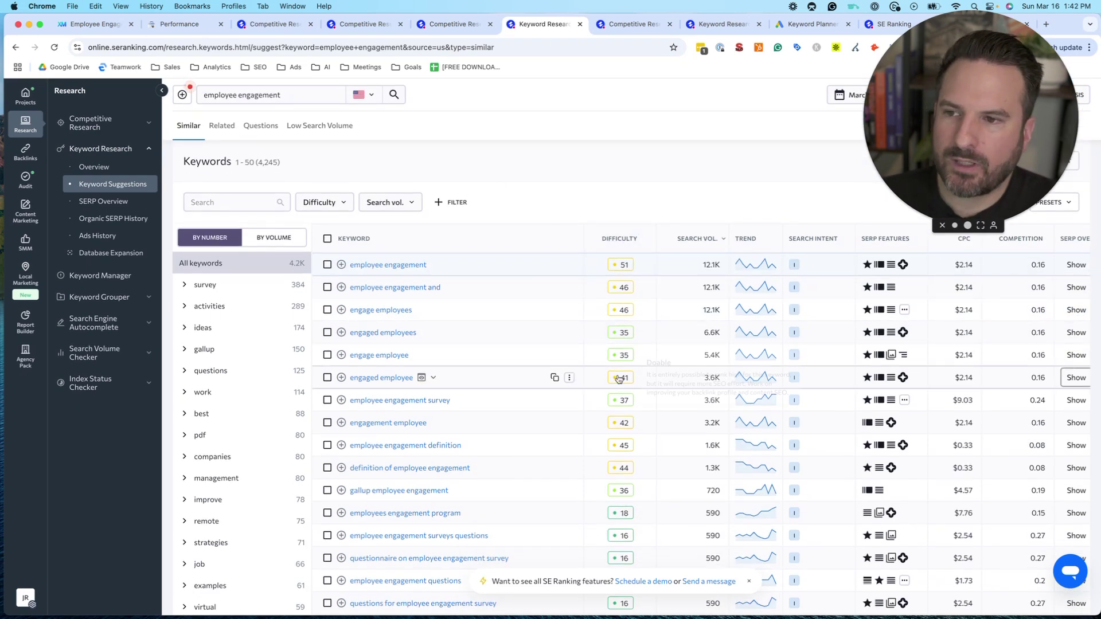
click(322, 202)
click(388, 203)
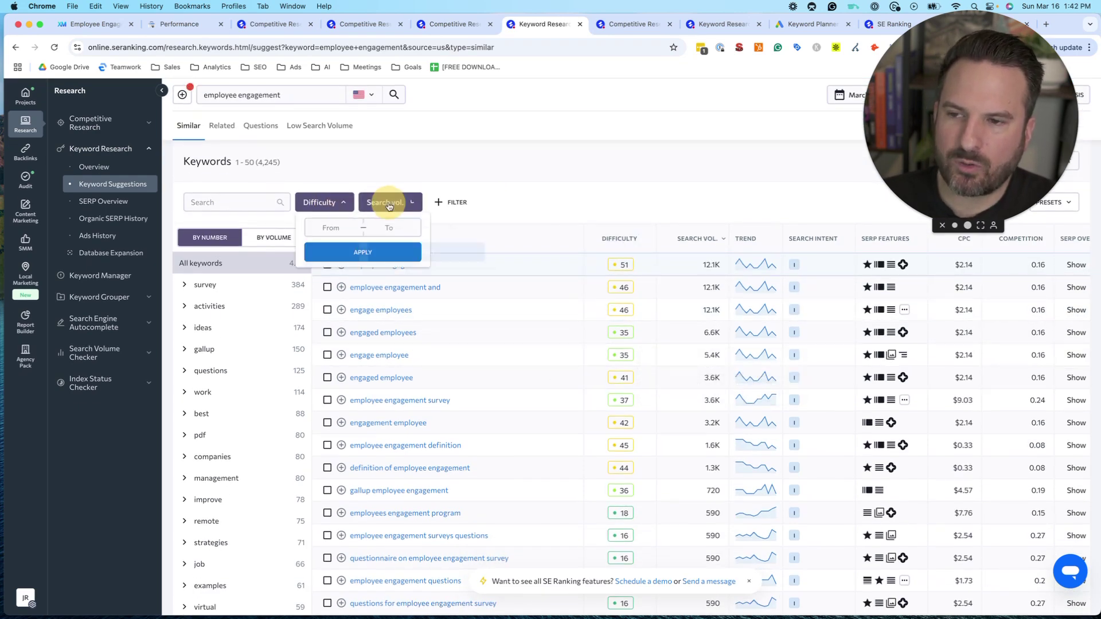
click(450, 202)
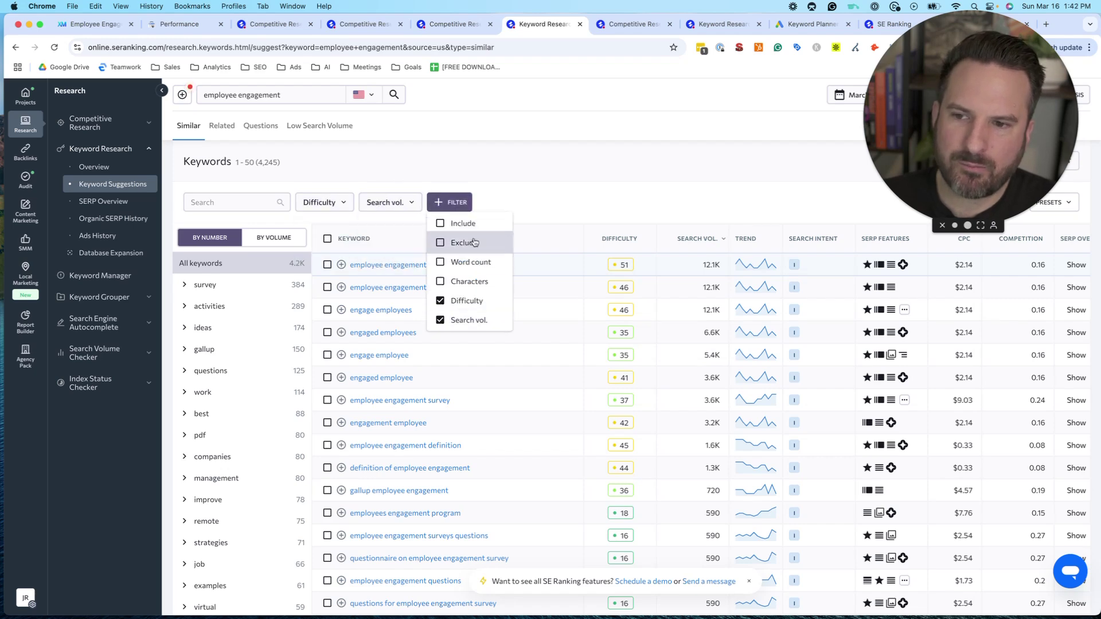
Inspect the table across to its SERP columns, e.g. 'employee engagement survey' (37, 3.6K, $9.03).
drag(1033, 173, 1043, 552)
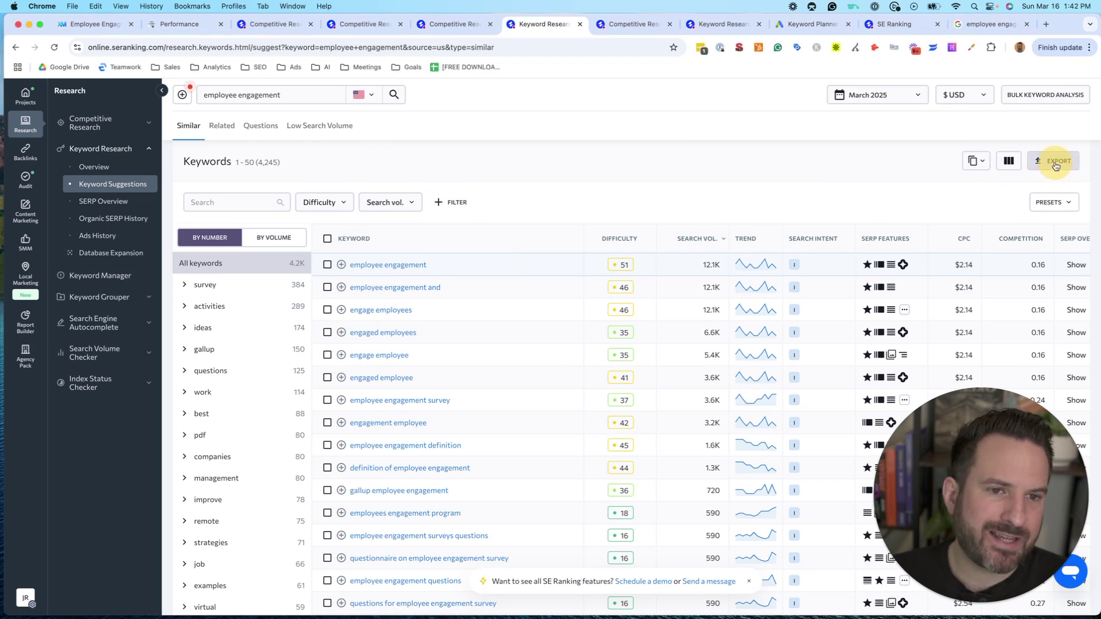
click(474, 247)
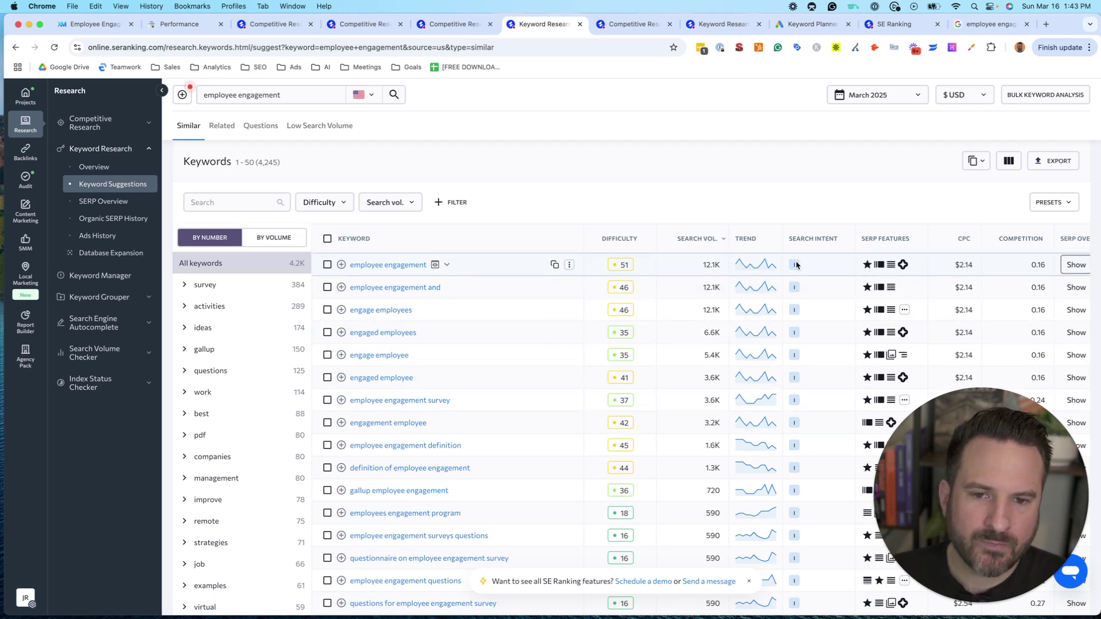
mouse_move(795, 380)
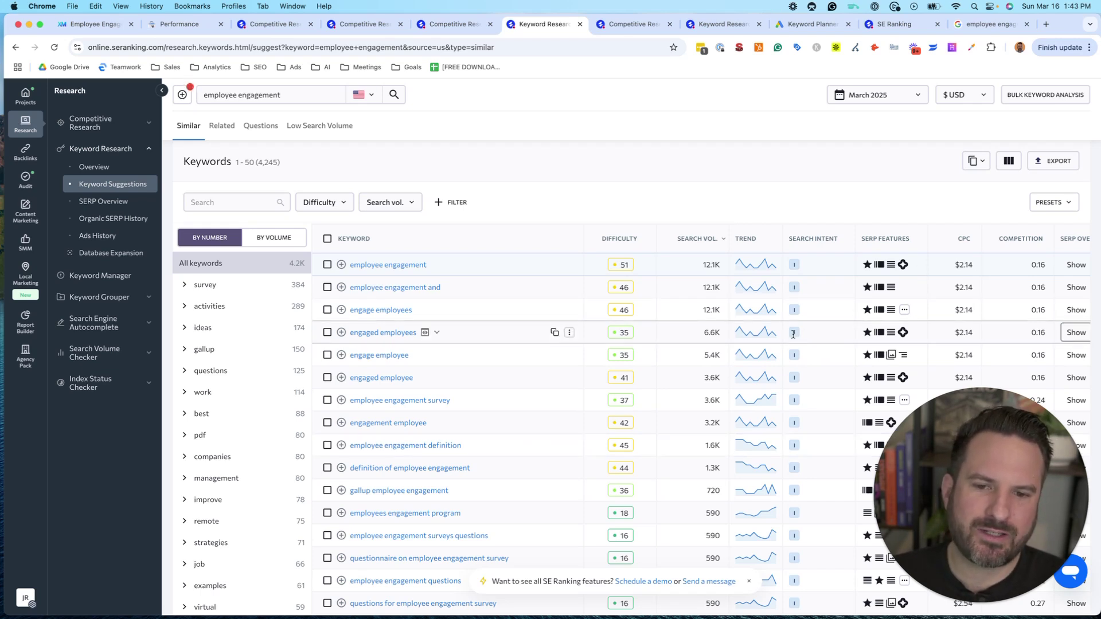
mouse_move(798, 336)
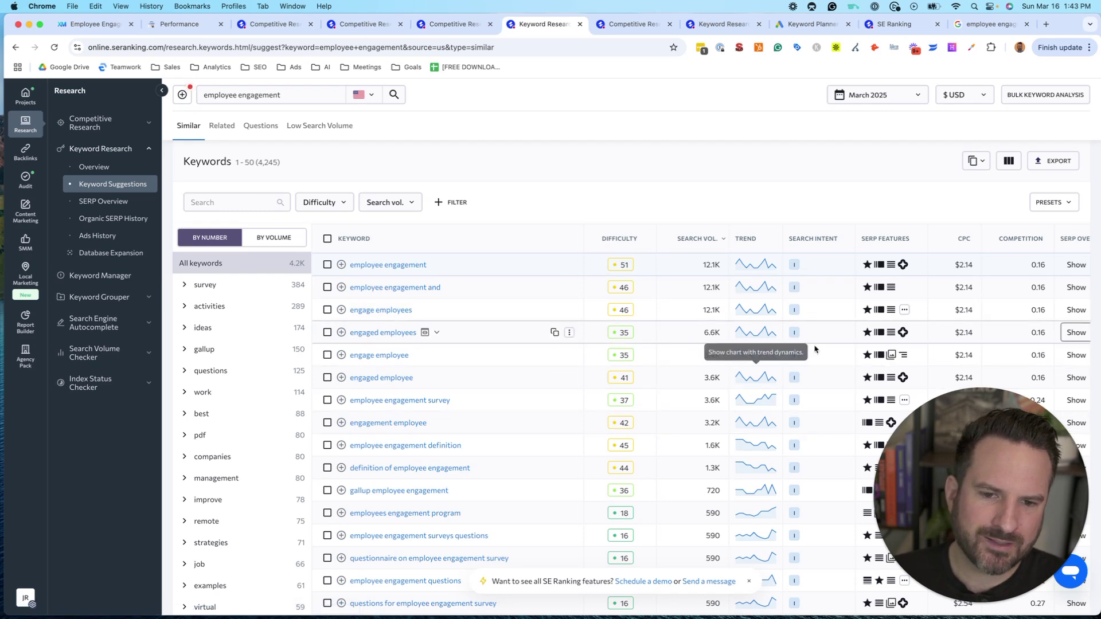
scroll(879, 343, down, 2)
scroll(880, 344, right, 2)
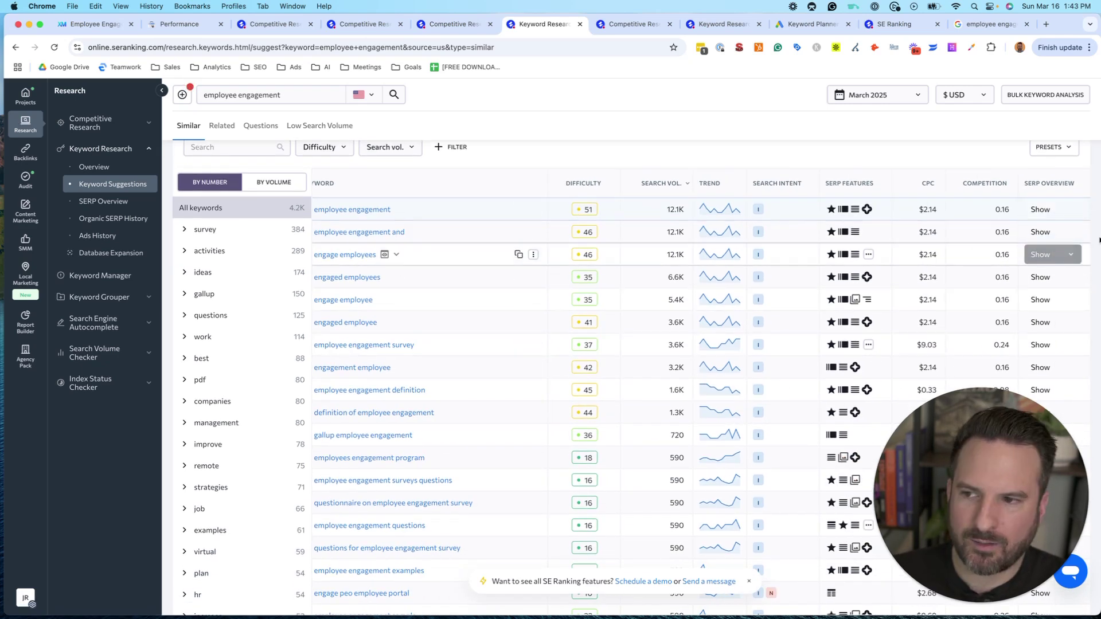
click(1062, 233)
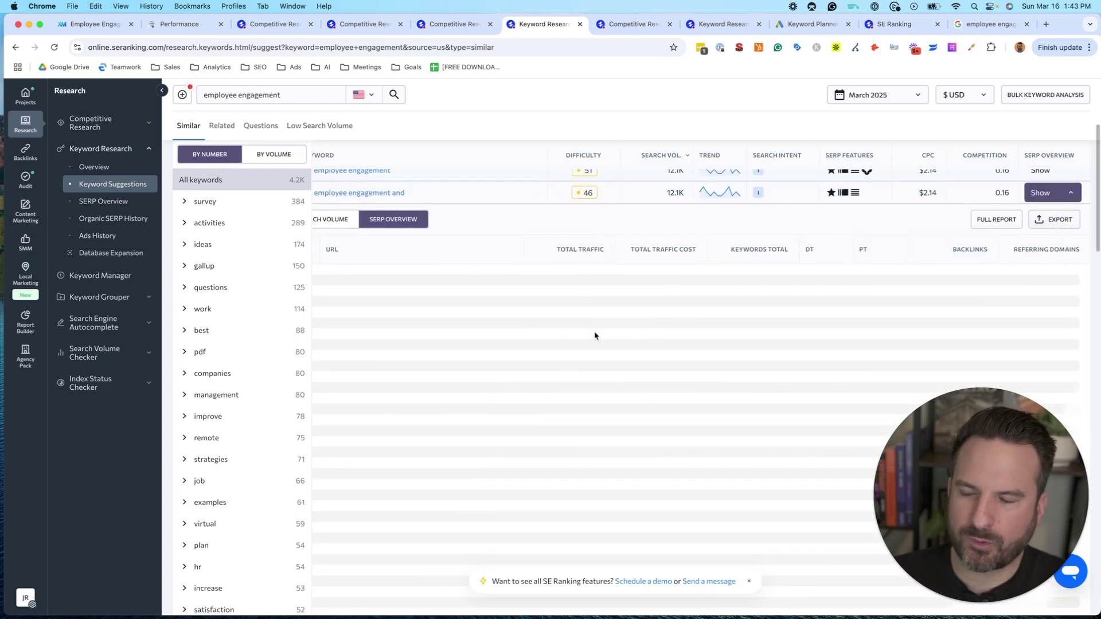
scroll(573, 372, down, 1)
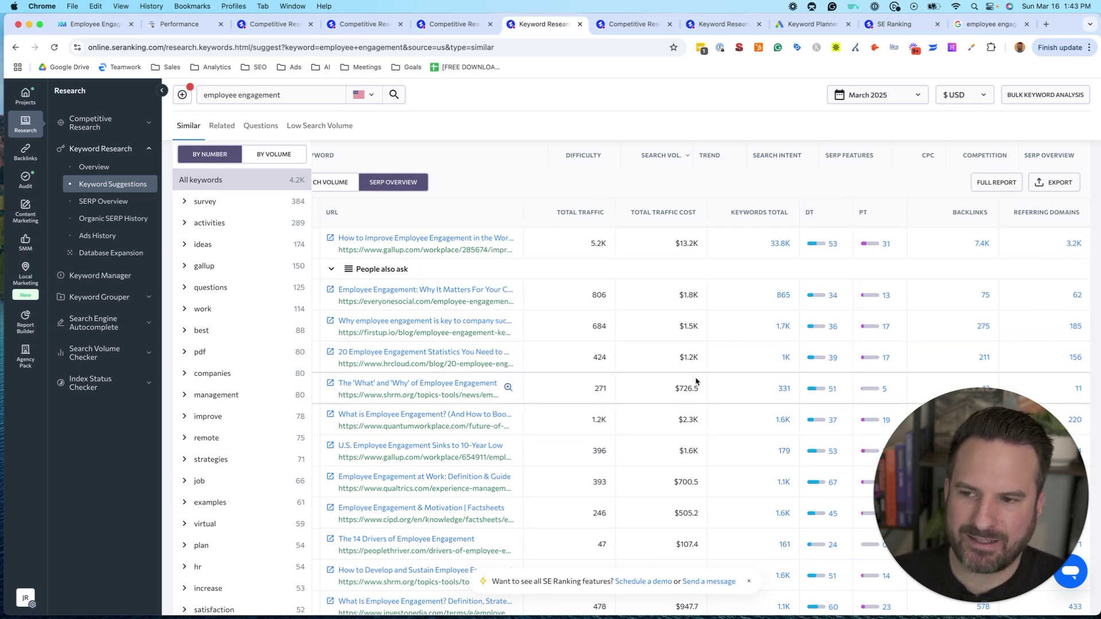
scroll(697, 382, up, 1)
scroll(996, 322, down, 1)
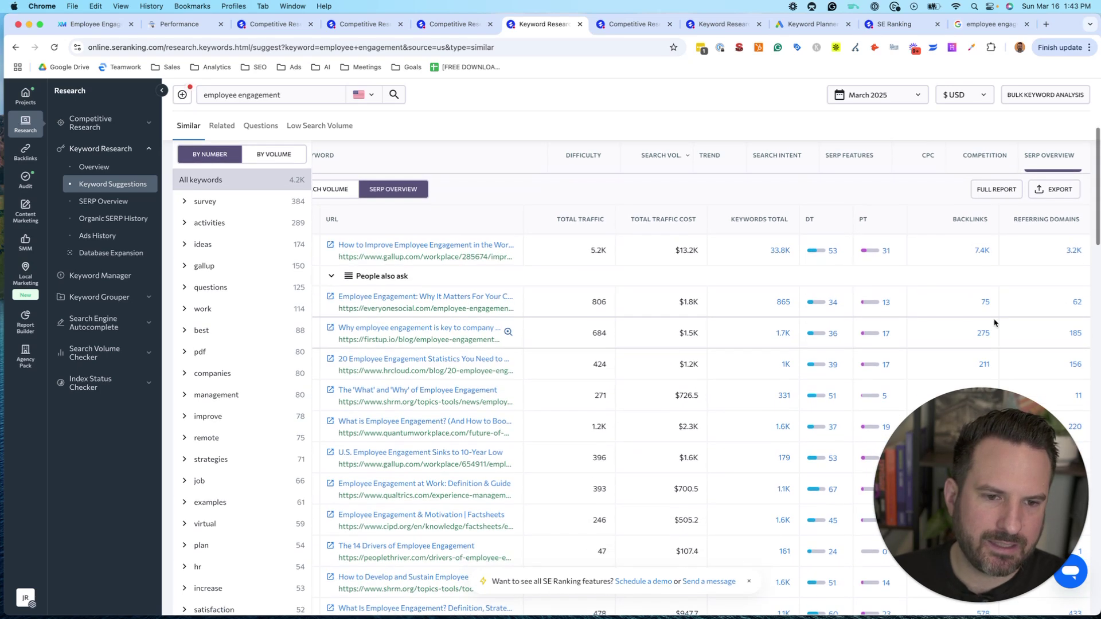
scroll(987, 367, down, 2)
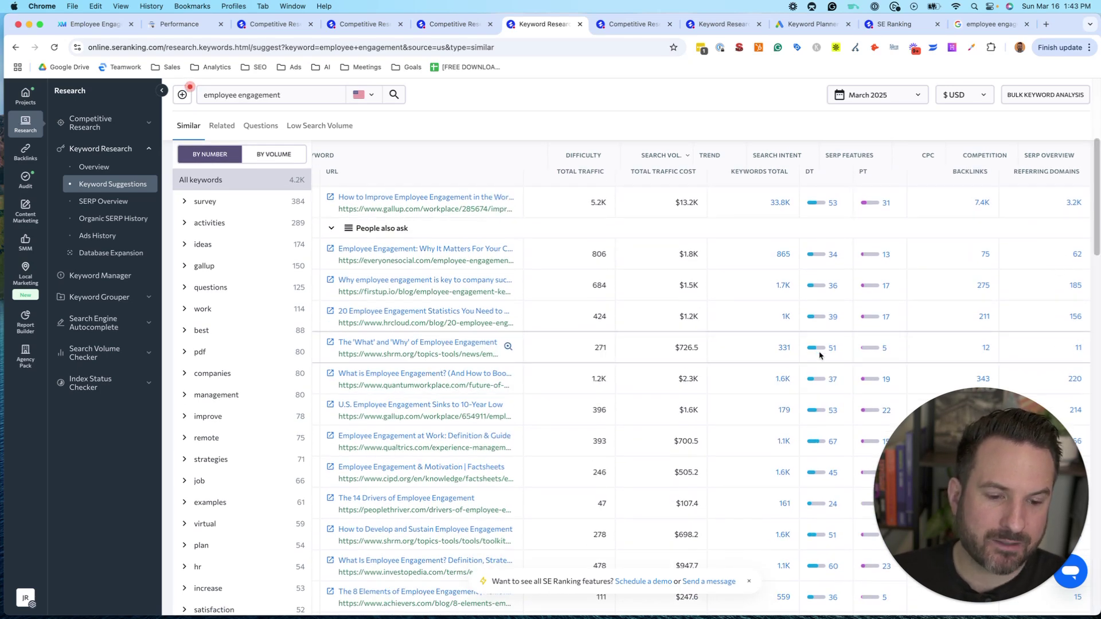
scroll(820, 358, down, 2)
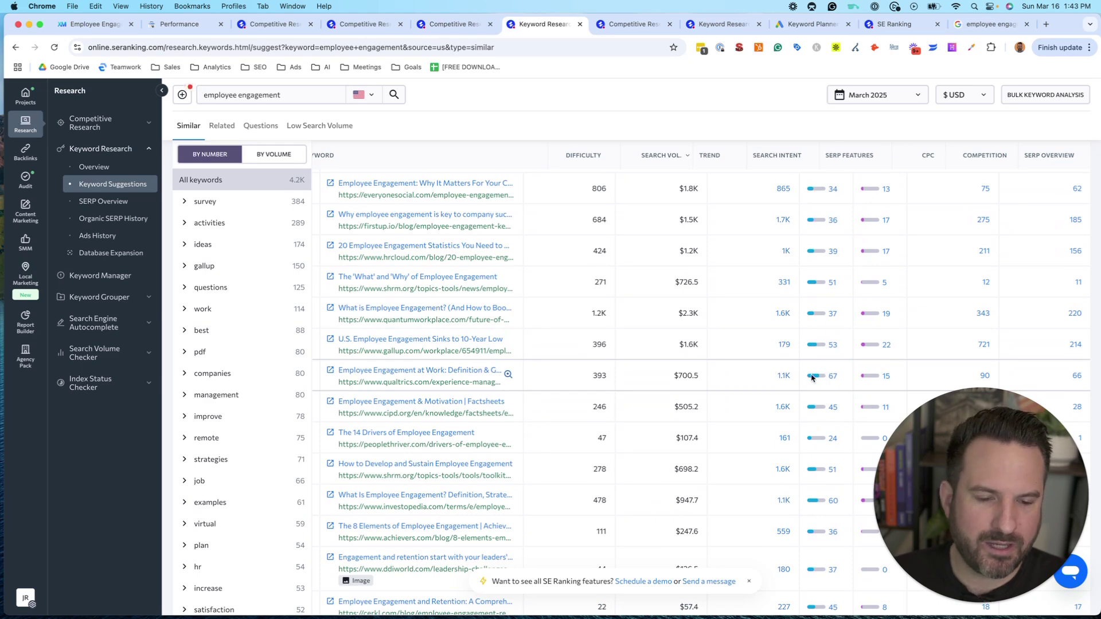
scroll(904, 291, up, 6)
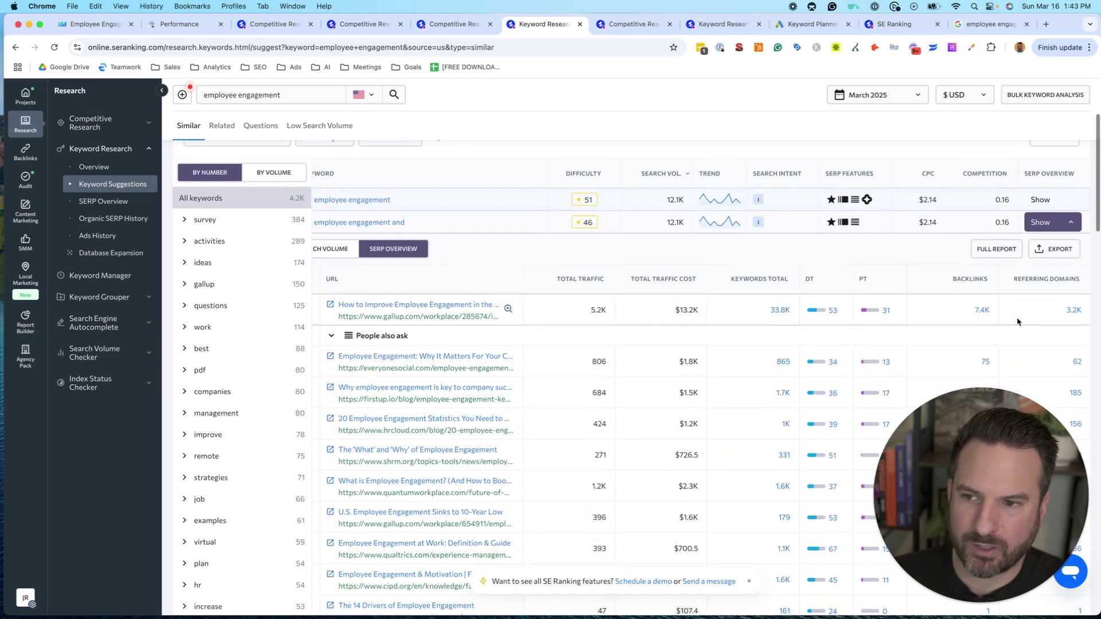
click(1063, 227)
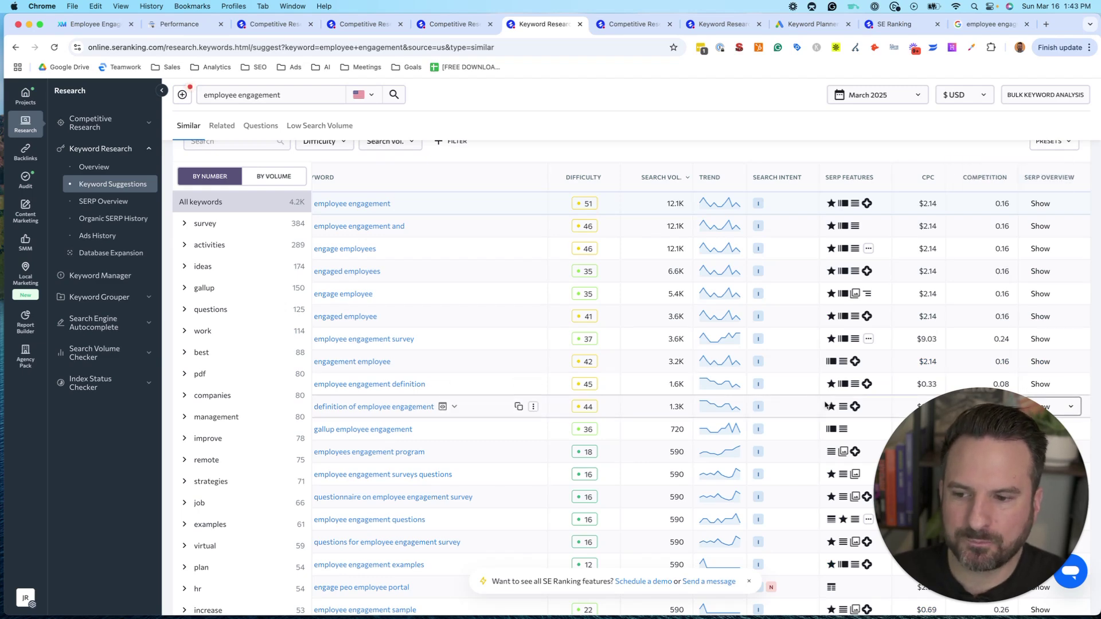
scroll(829, 411, down, 4)
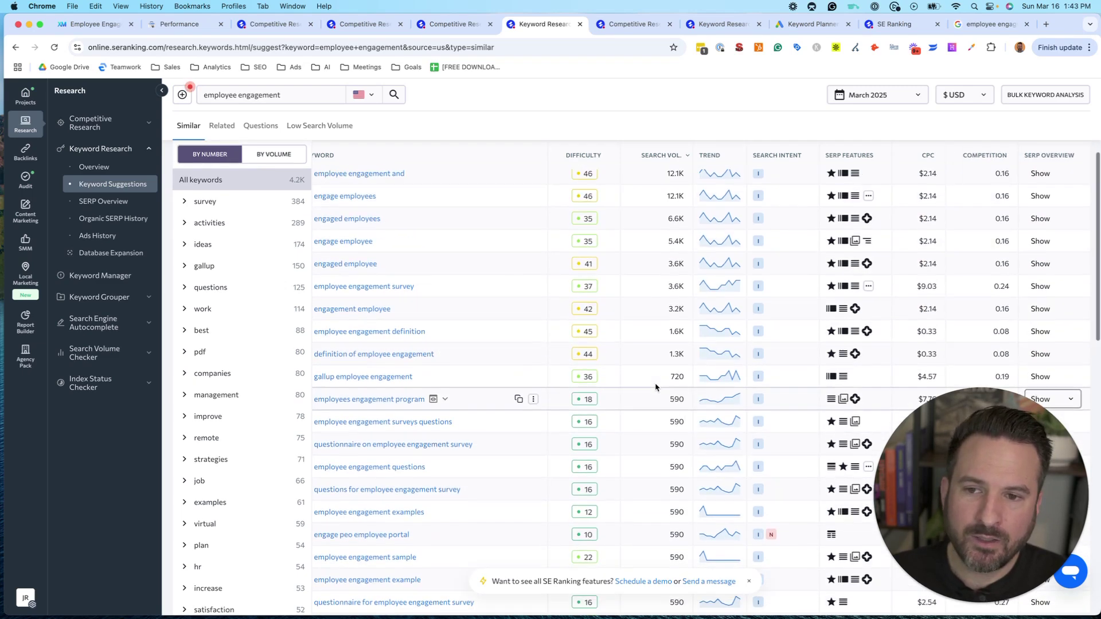
scroll(657, 386, up, 5)
scroll(584, 410, down, 3)
scroll(583, 414, down, 3)
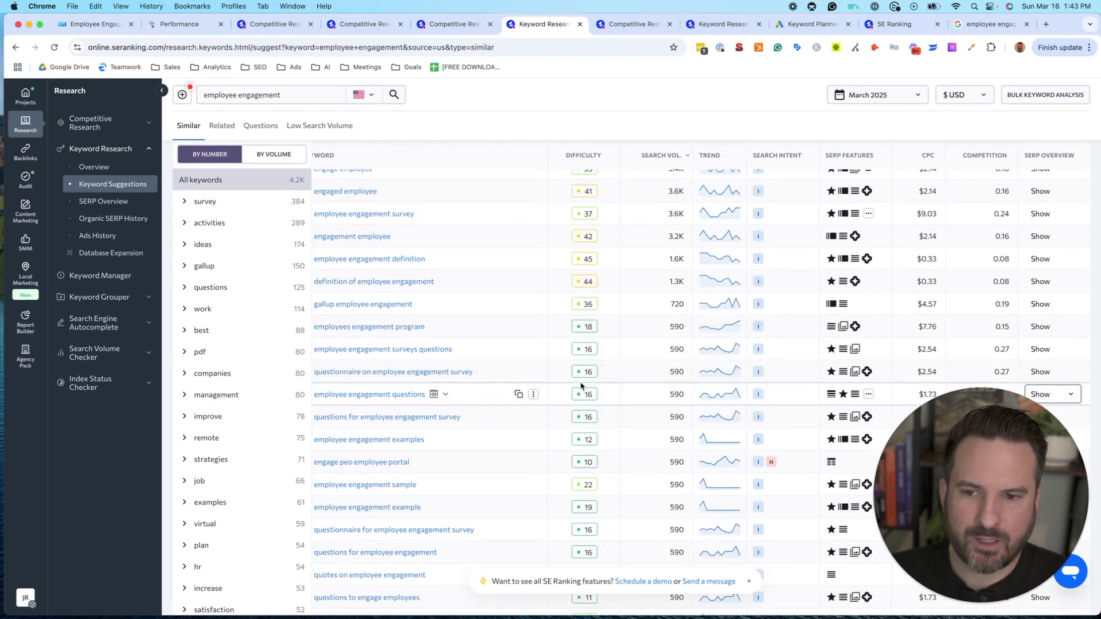
scroll(476, 411, left, 2)
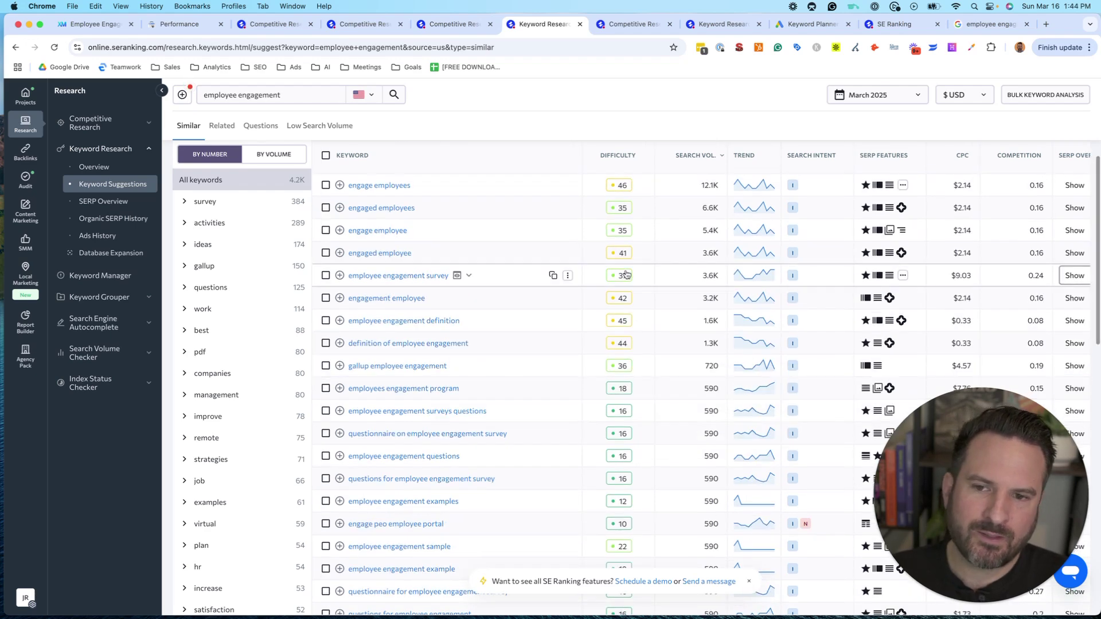
scroll(619, 275, up, 5)
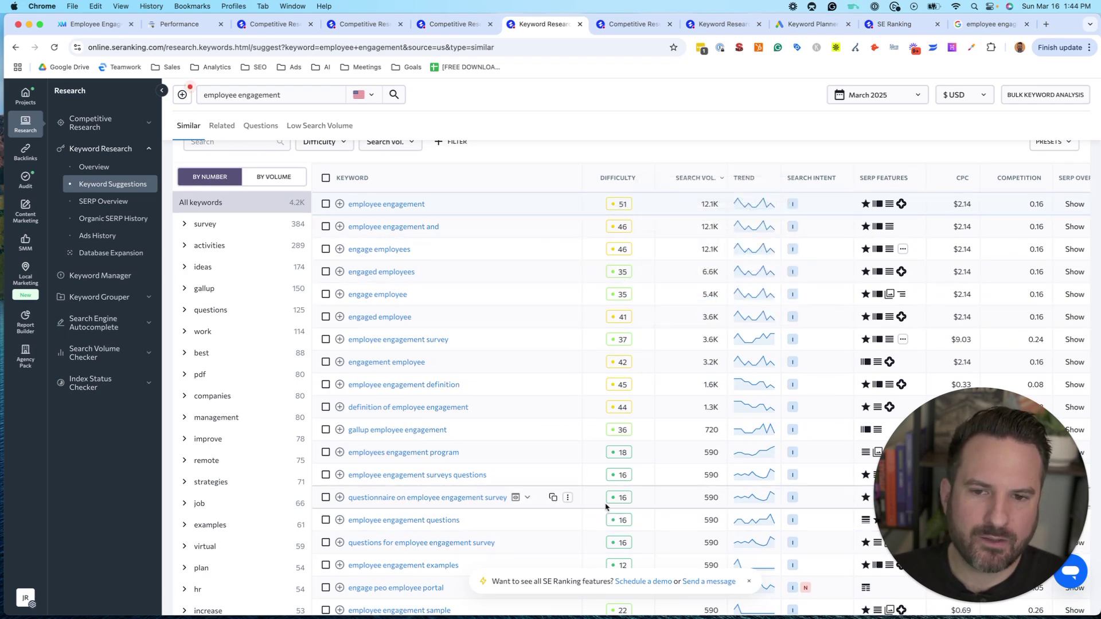
scroll(788, 412, down, 5)
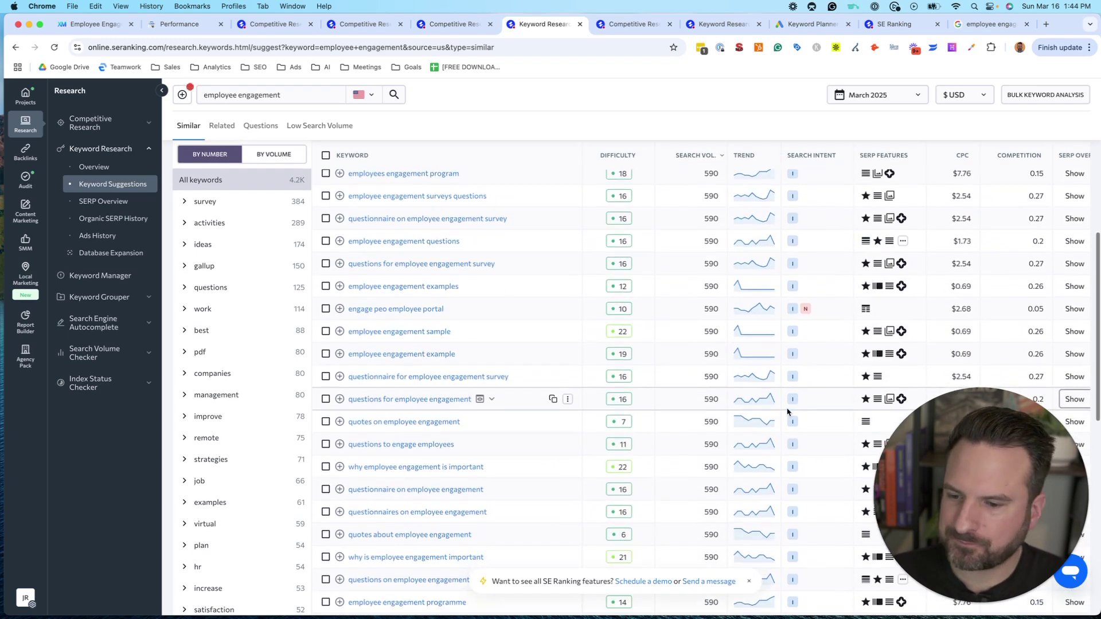
scroll(787, 412, down, 4)
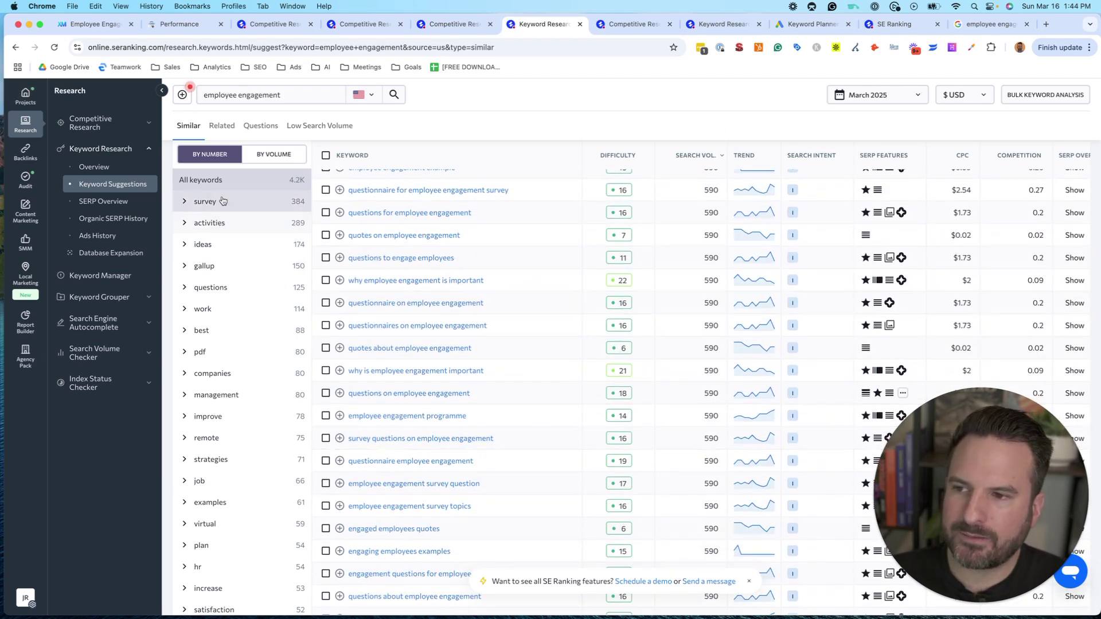
scroll(504, 333, up, 15)
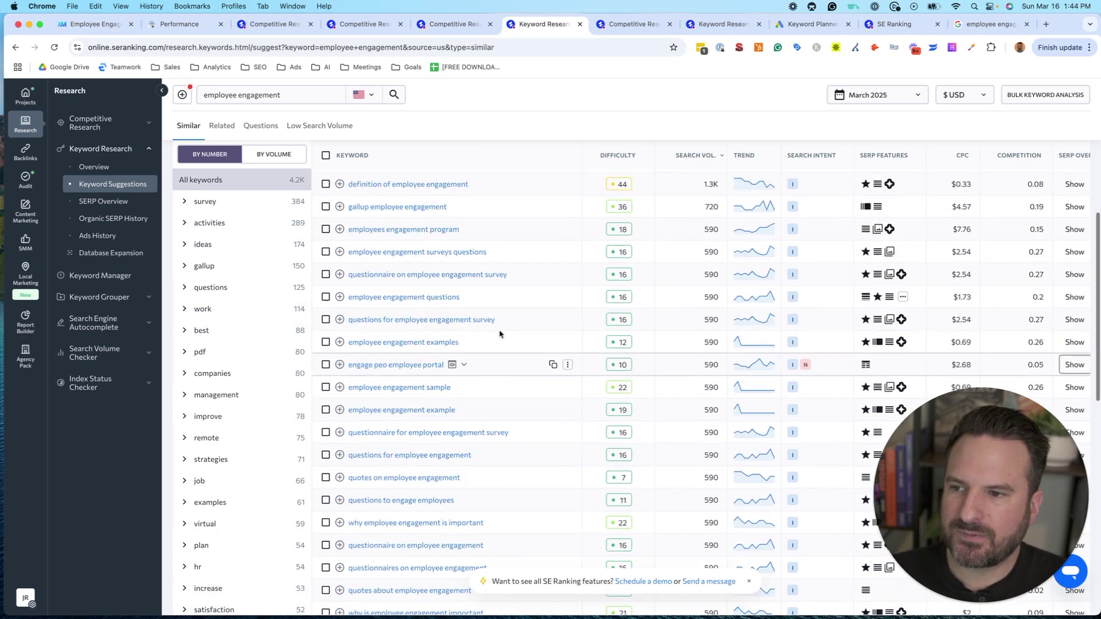
Browse the employee engagement suggestions and filter to the questions group, then the work group.
click(205, 173)
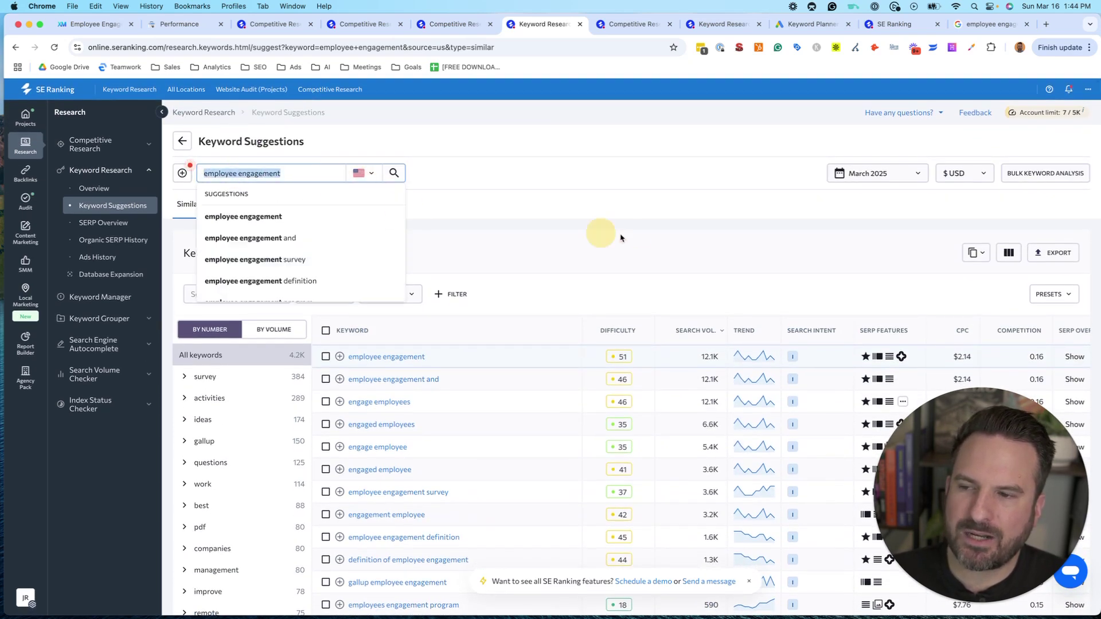
click(651, 241)
scroll(573, 287, down, 1)
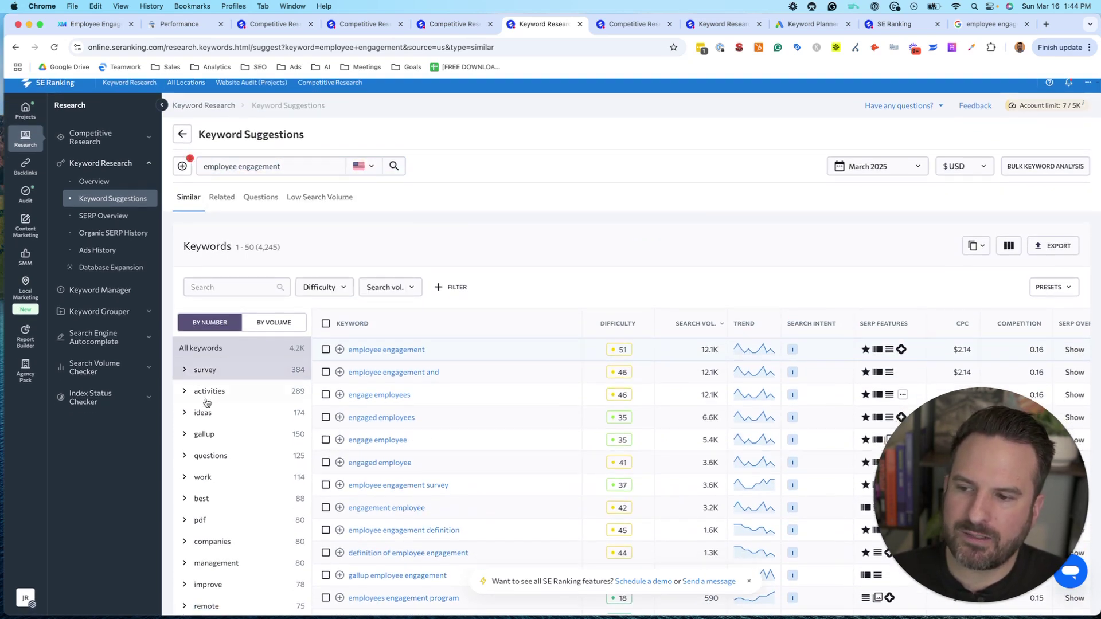
scroll(195, 482, down, 4)
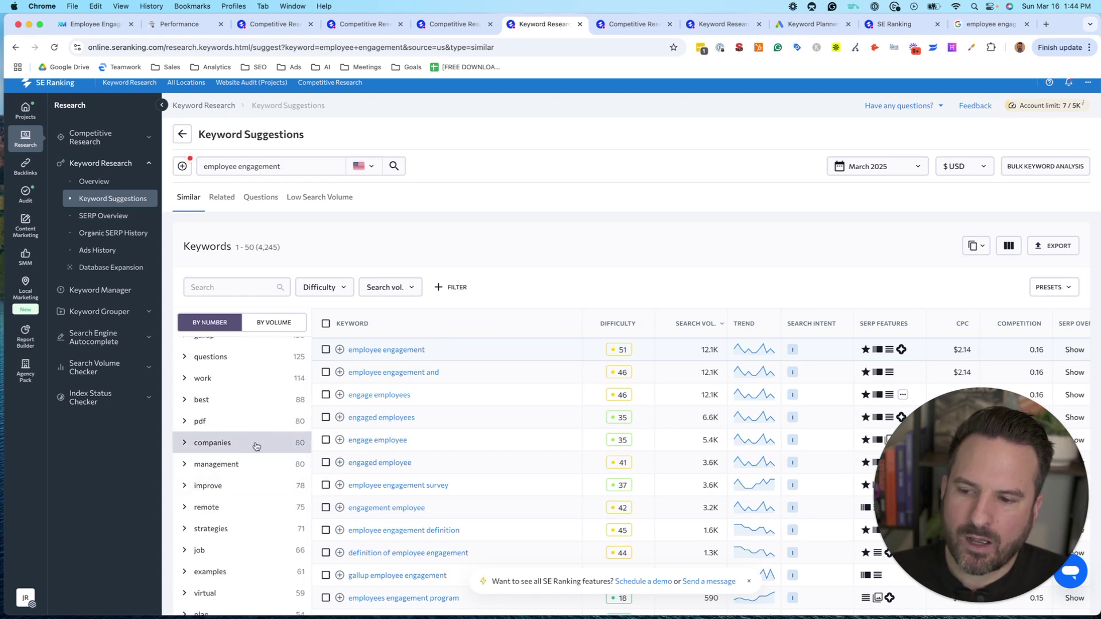
scroll(256, 447, up, 2)
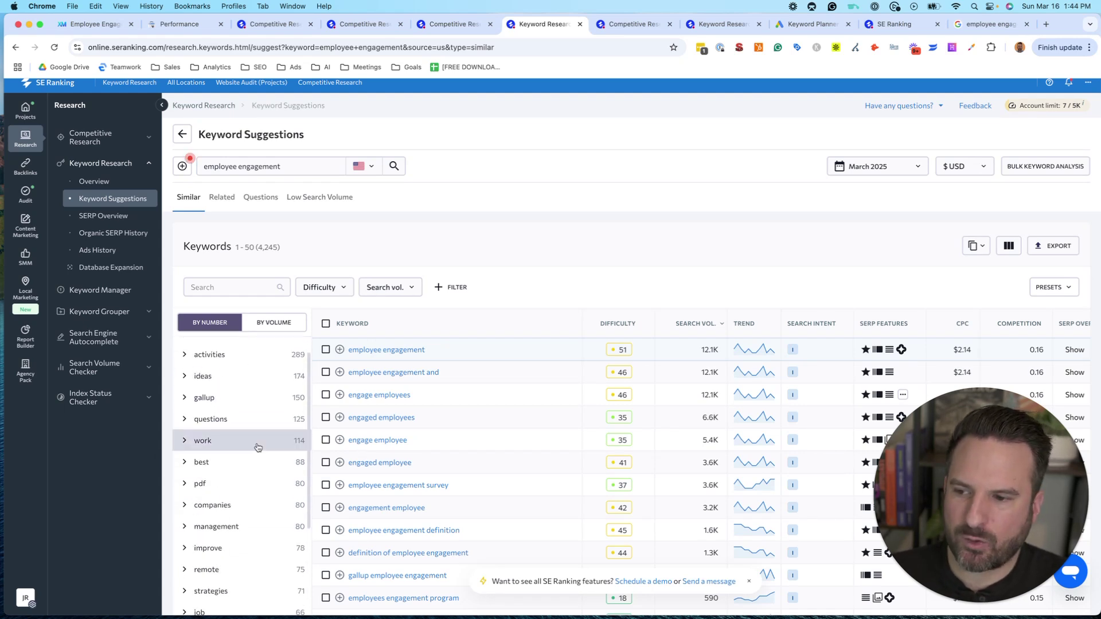
click(221, 419)
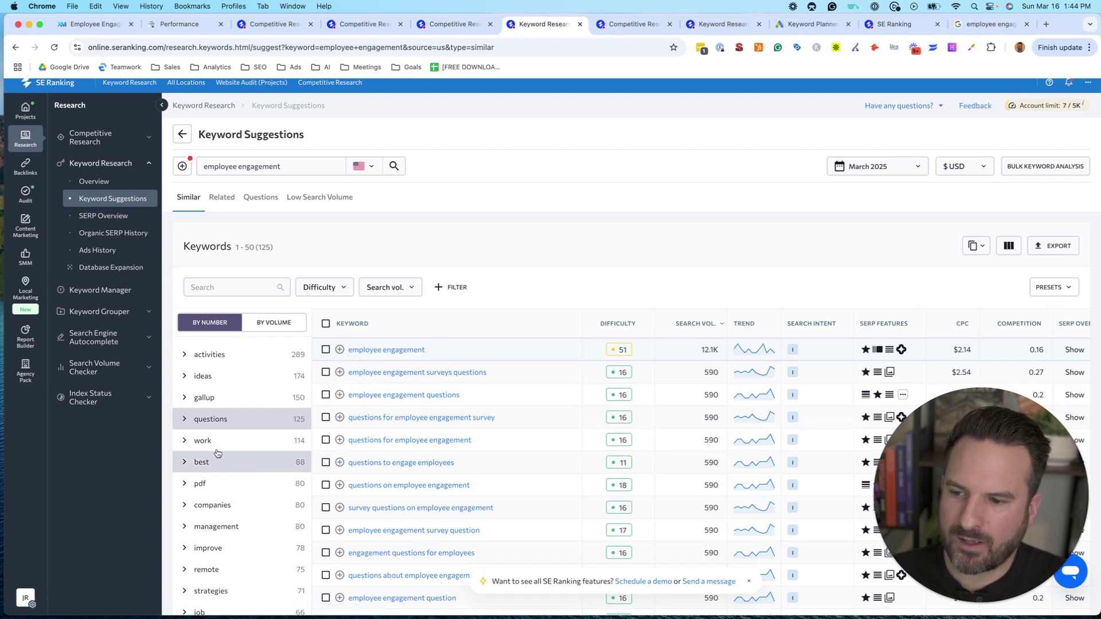
click(253, 445)
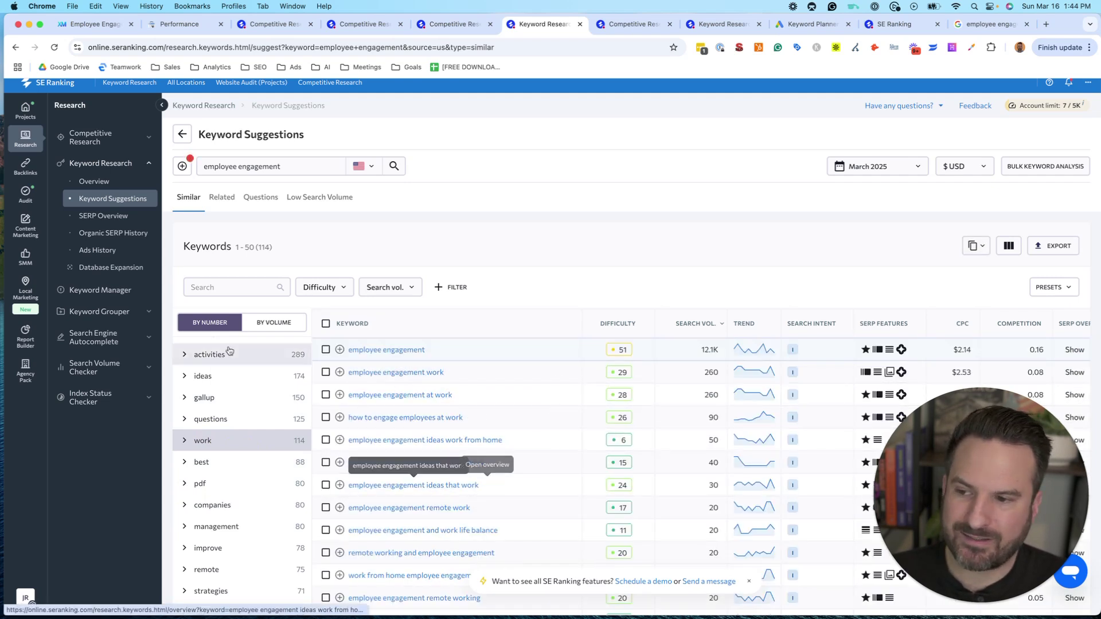
Filter to the activities group, then the satisfaction group (52 variations), and open Search Engine Autocomplete.
click(210, 354)
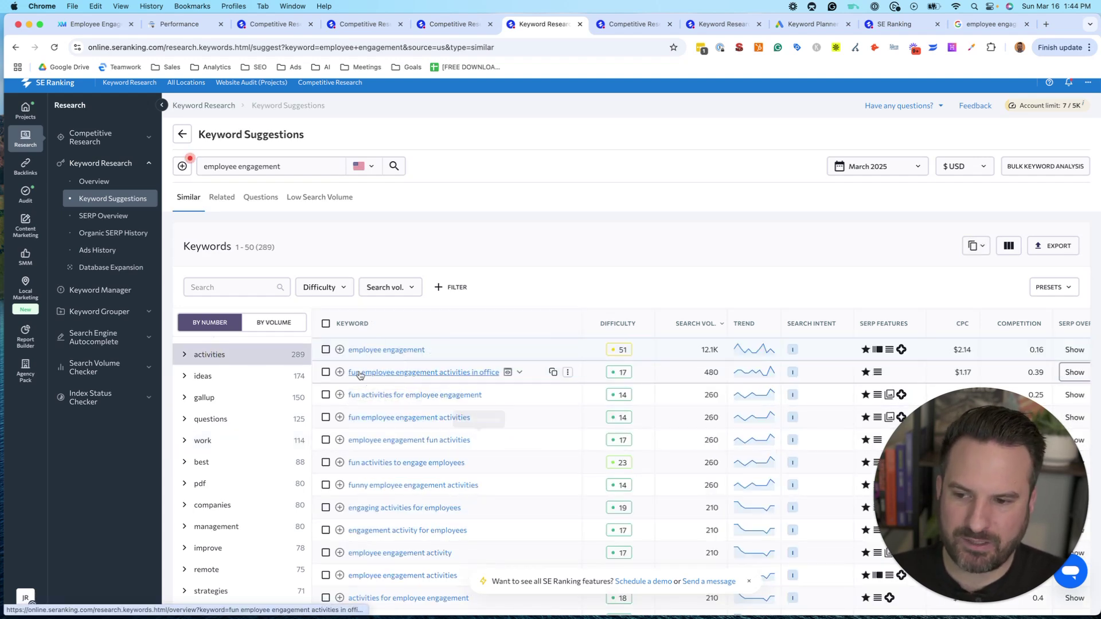
scroll(516, 459, down, 2)
scroll(209, 457, down, 3)
scroll(236, 418, down, 3)
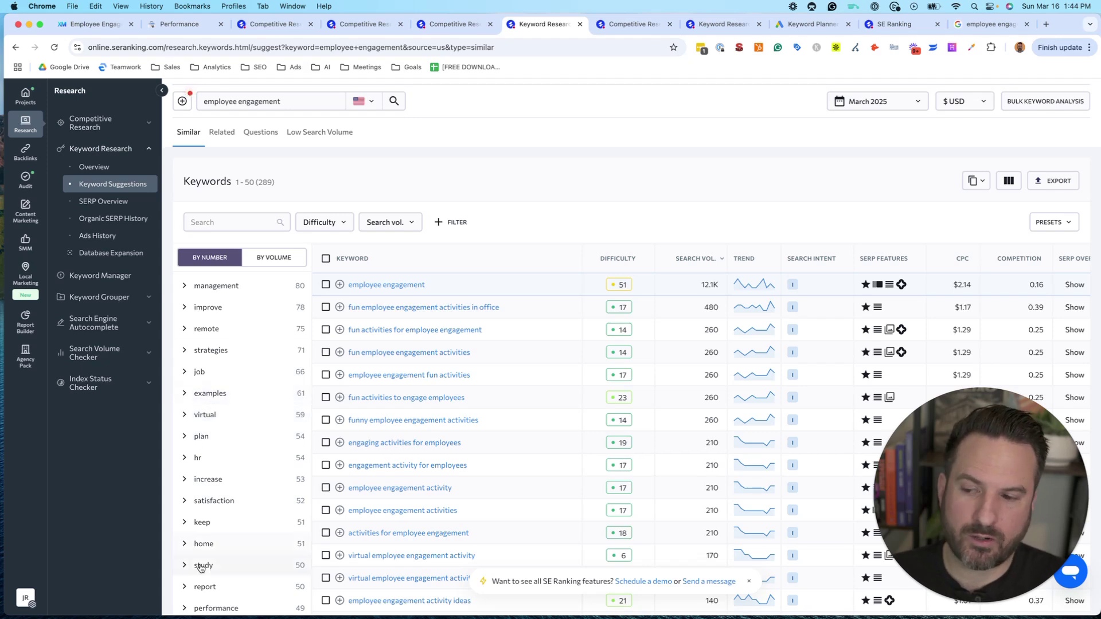
click(223, 509)
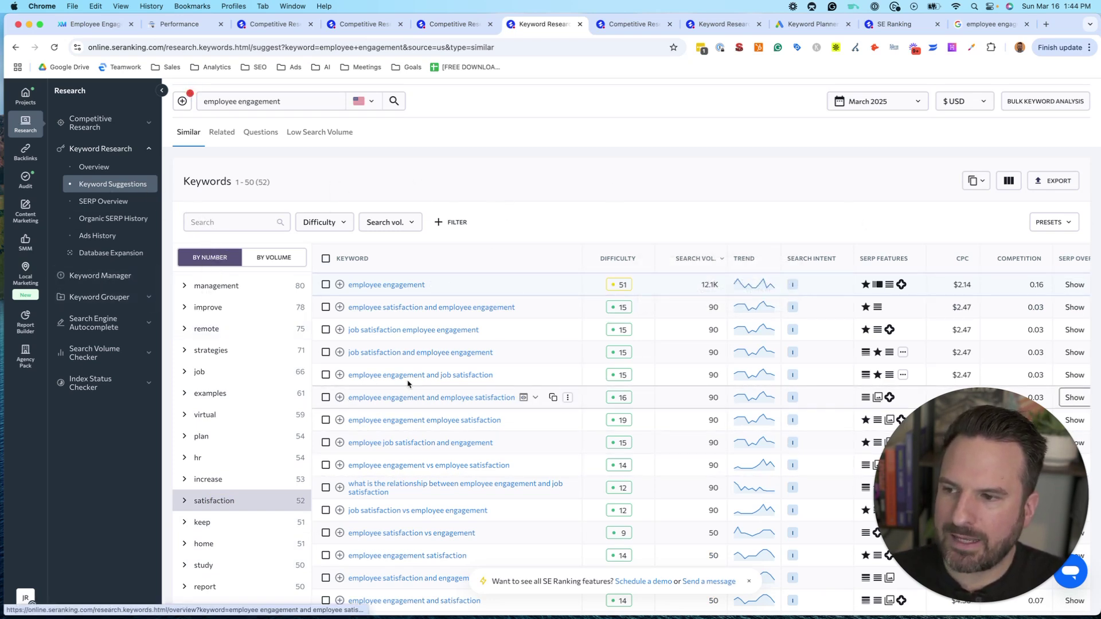
click(143, 340)
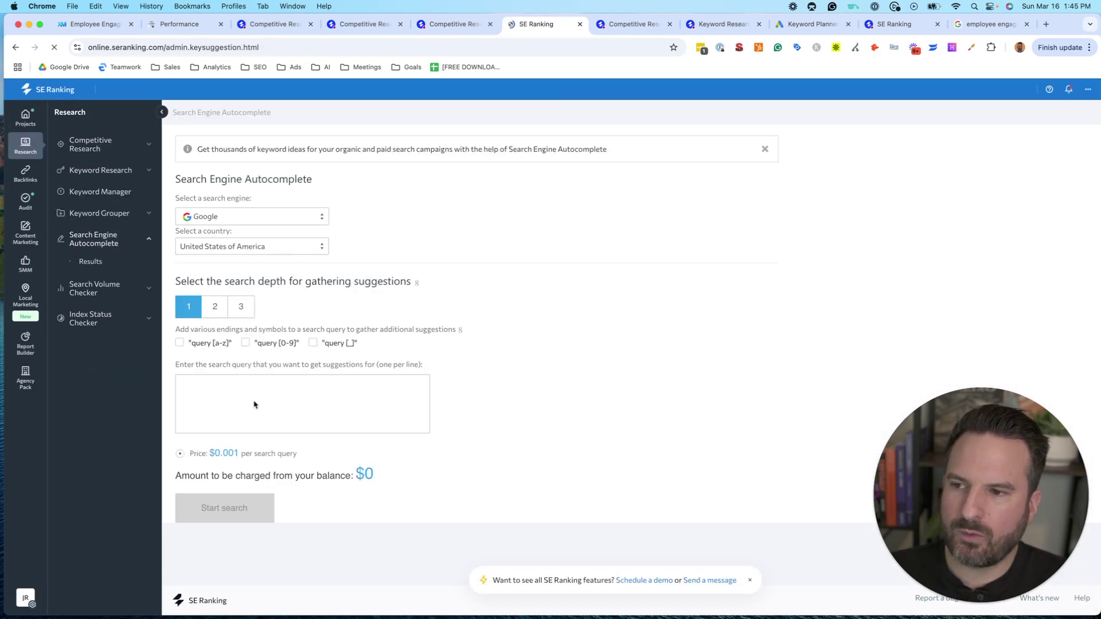
Enter 'employee engagement' as the Google United States autocomplete query and note its $0.001 cost.
click(270, 394)
text(employee engagement)
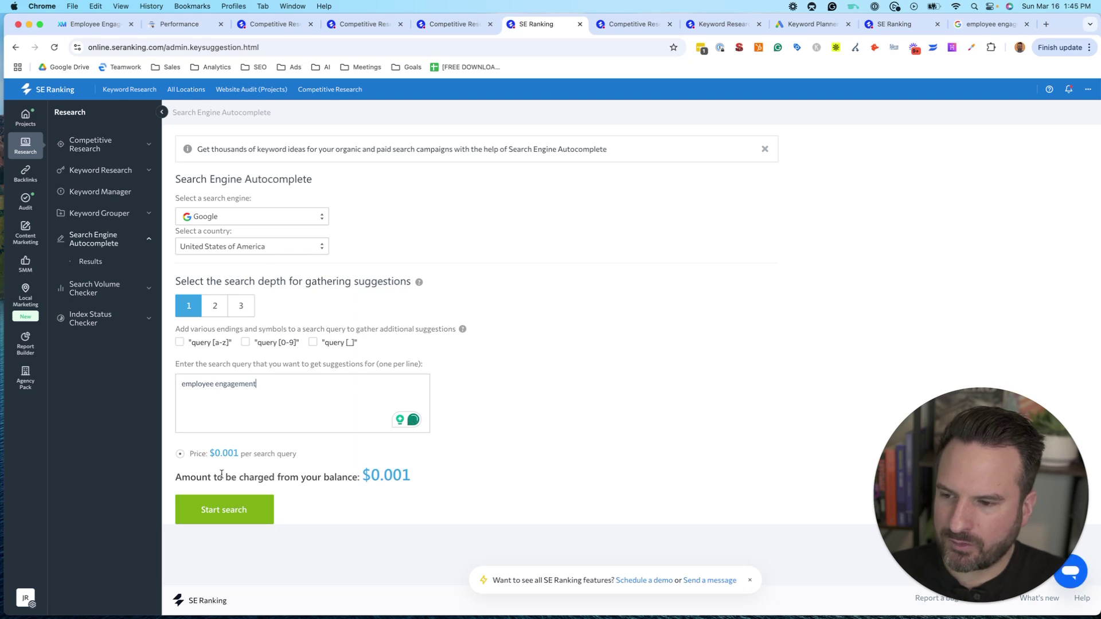
drag(359, 478, 453, 480)
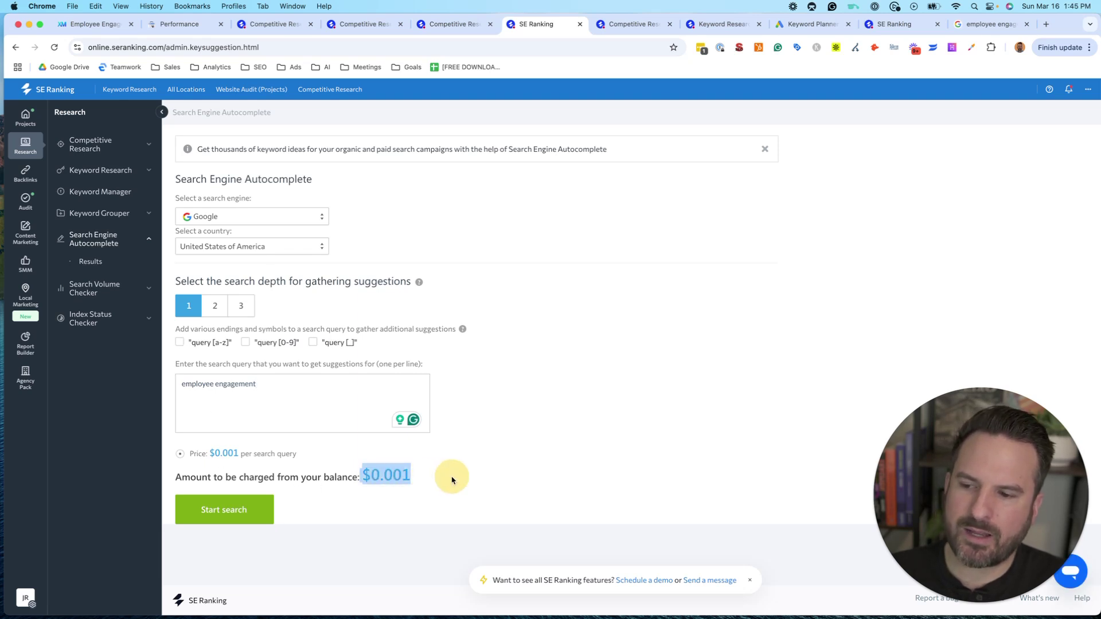
click(453, 480)
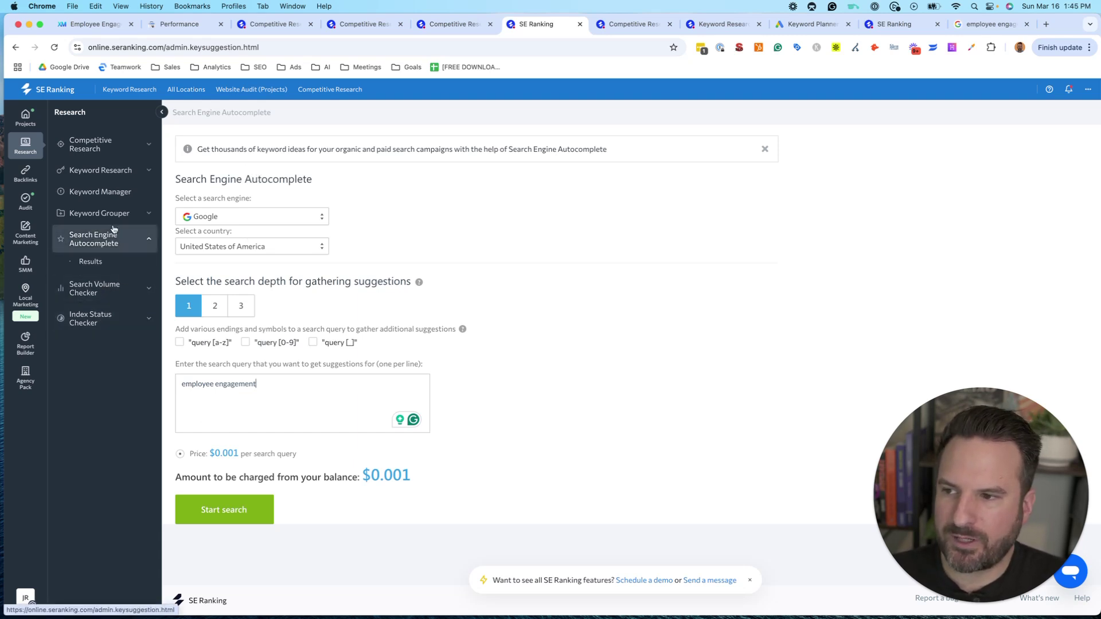
Switch to the Google Ads Keyword Planner browser tab.
click(821, 33)
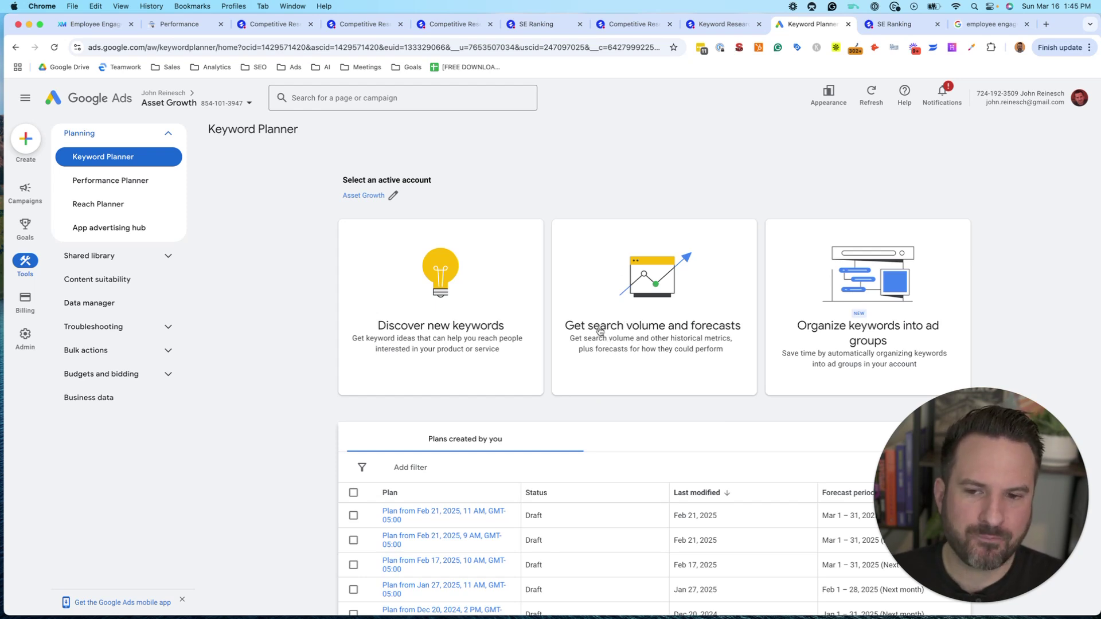
Enter 'employee engagement' as the seed keyword and use the Qualtrics page URL as the site filter.
click(429, 313)
text(employee engagement)
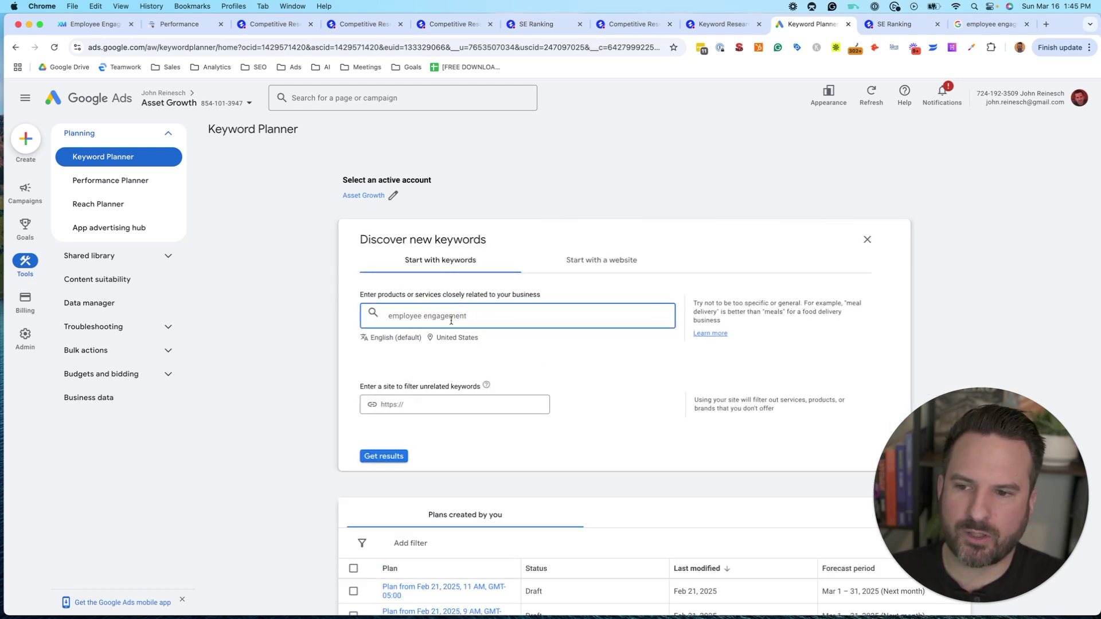
key(Return)
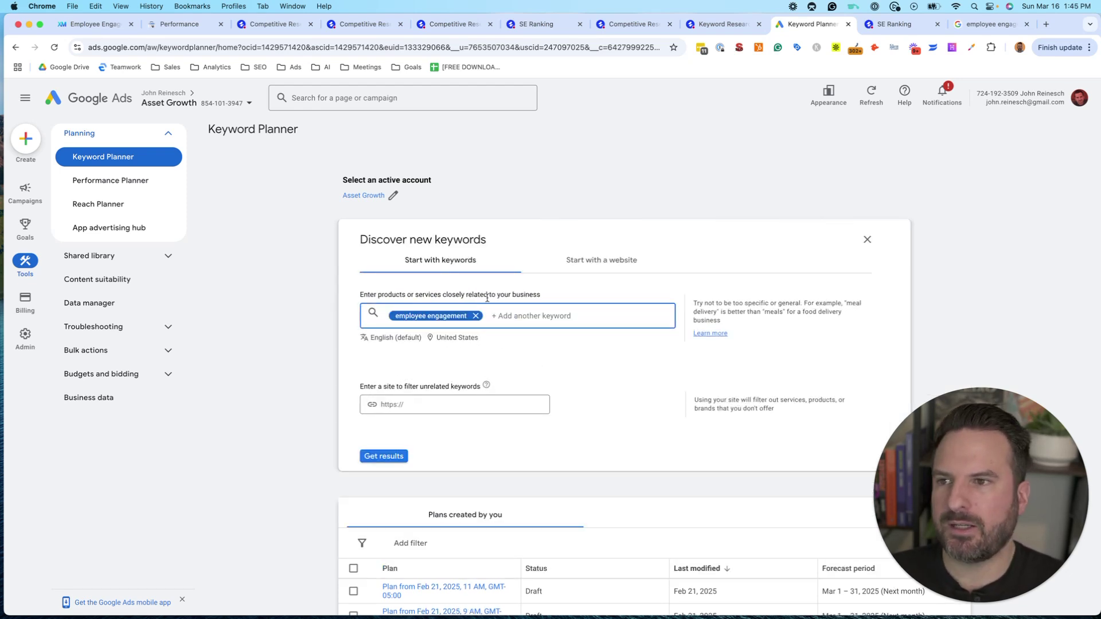
click(96, 26)
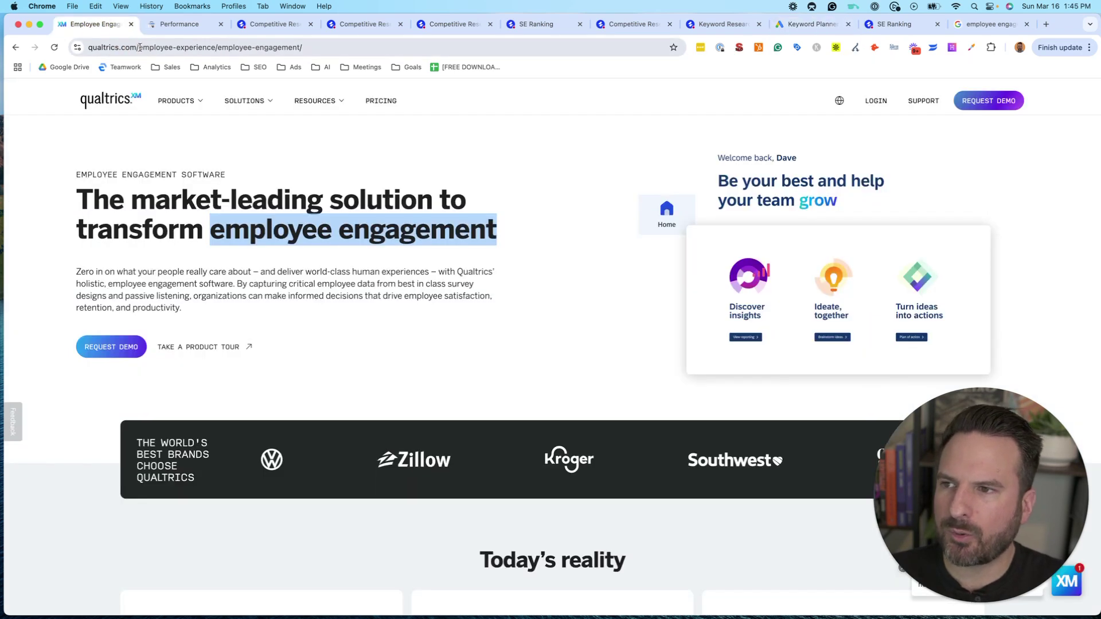
click(139, 48)
click(811, 24)
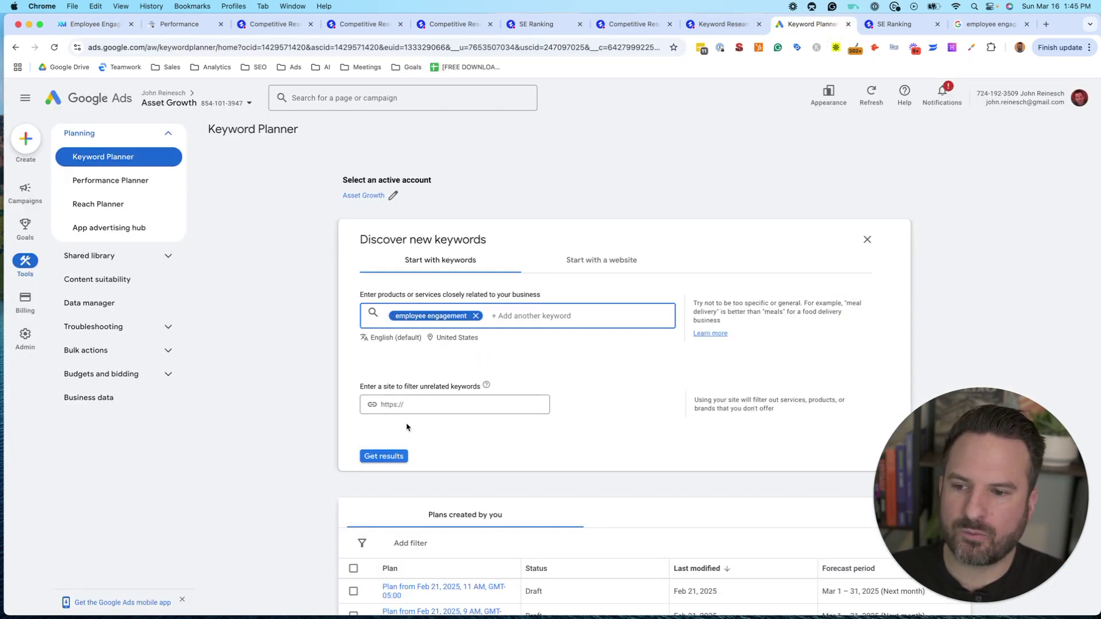
click(423, 406)
text(https://www.qualtrics.com/)
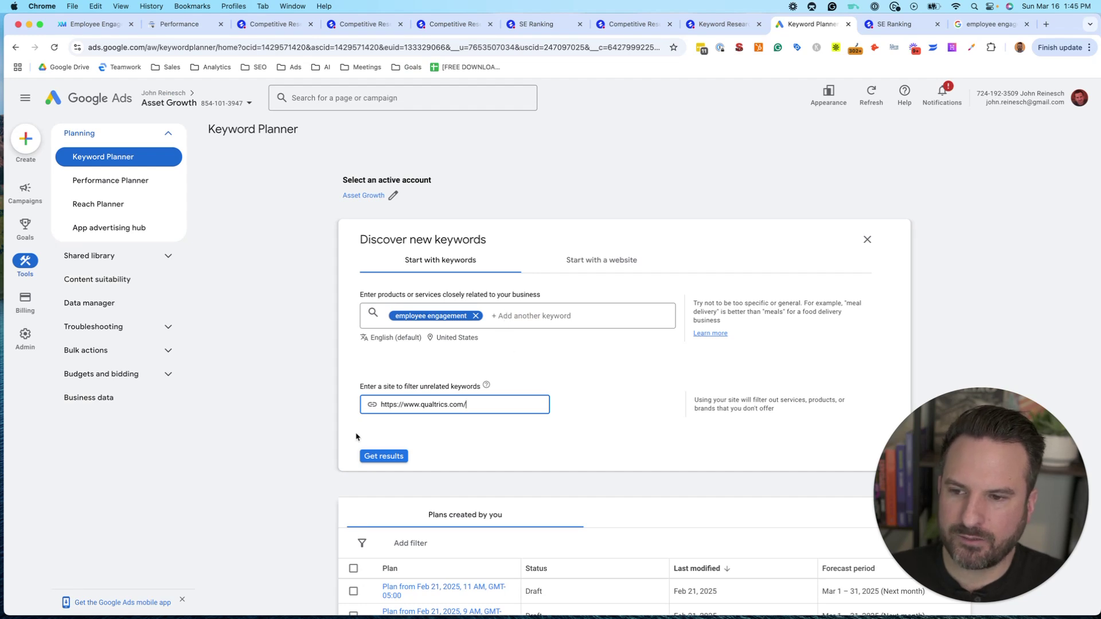
Try Austin TX as the location, revert to United States, and get the keyword ideas.
click(447, 341)
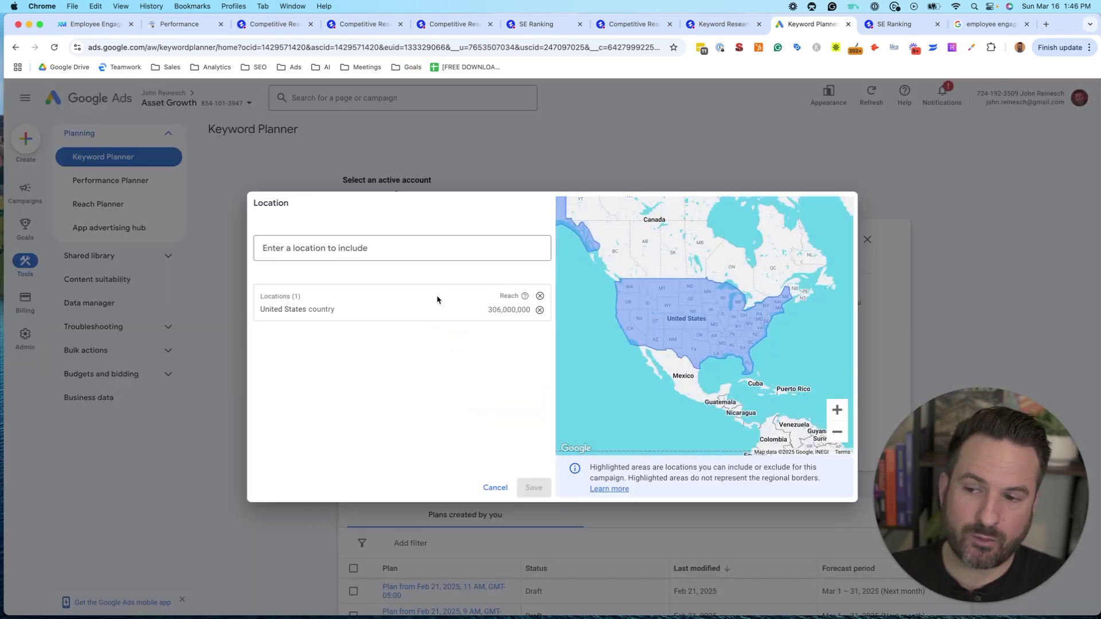
text(austin t)
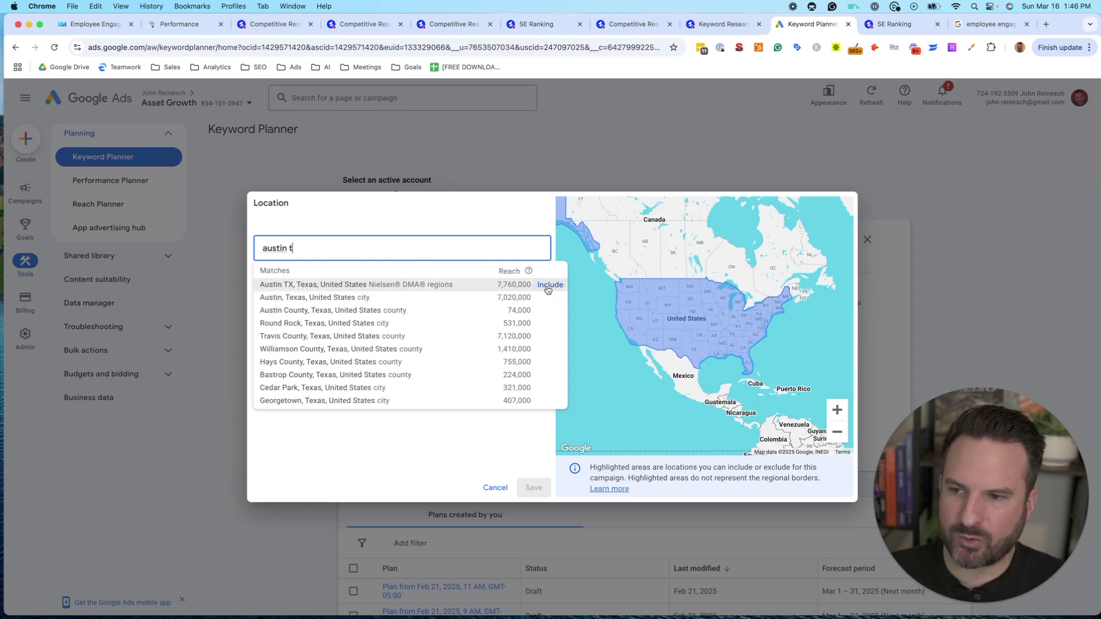
click(550, 285)
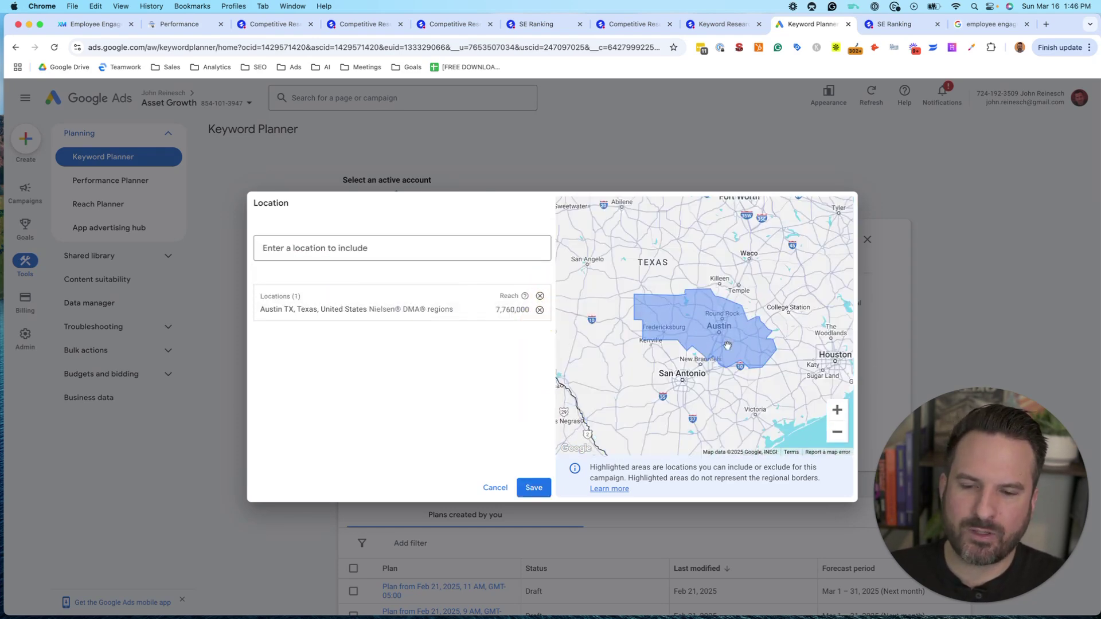
click(539, 309)
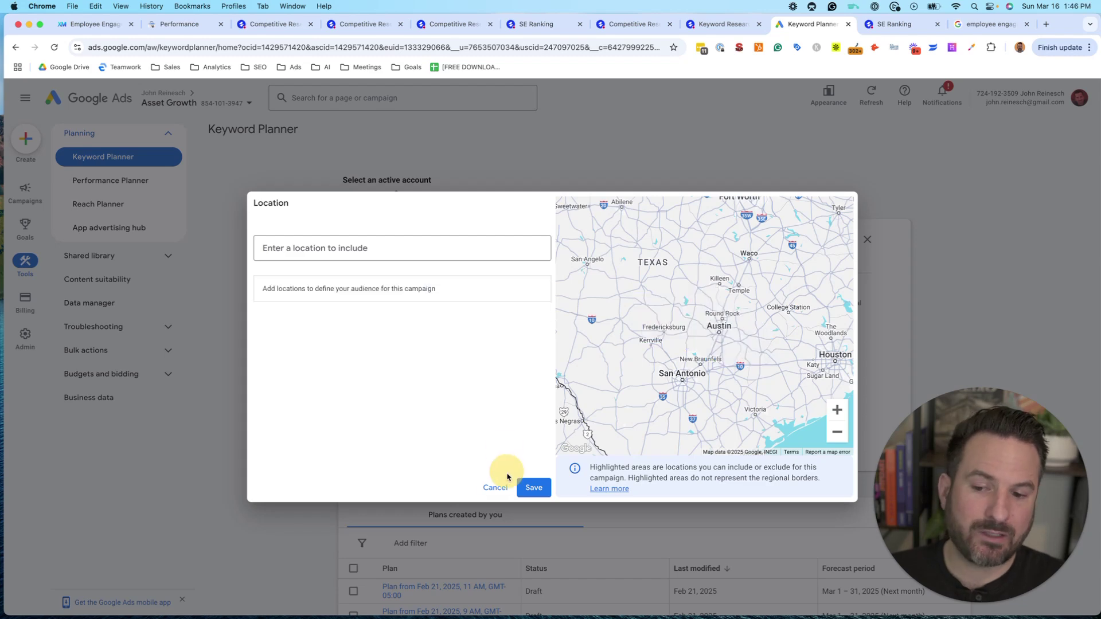
click(496, 489)
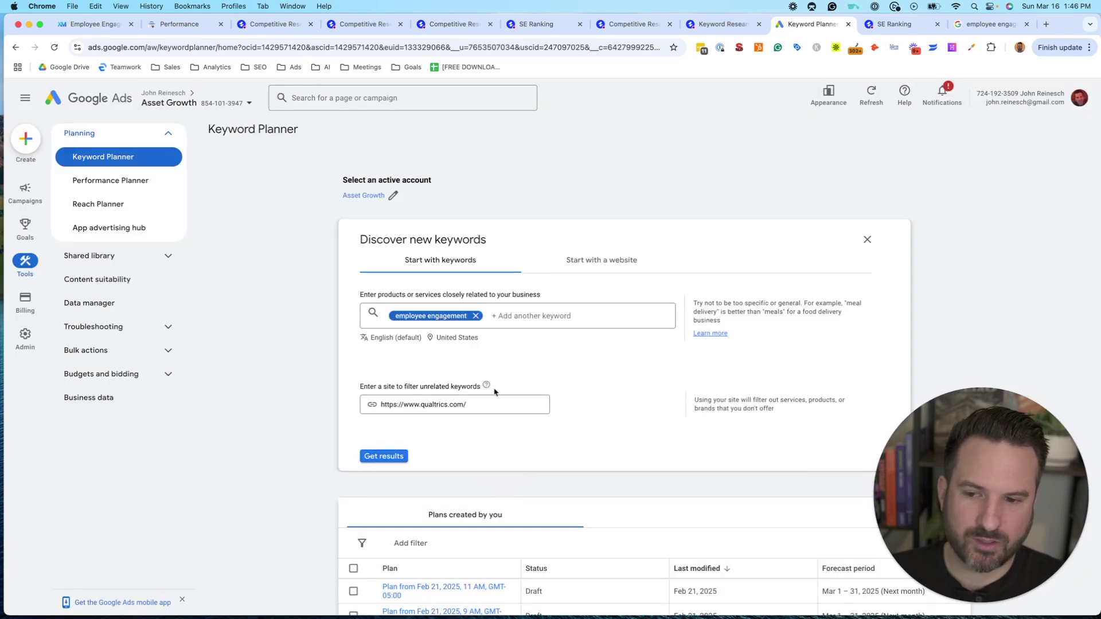
click(382, 457)
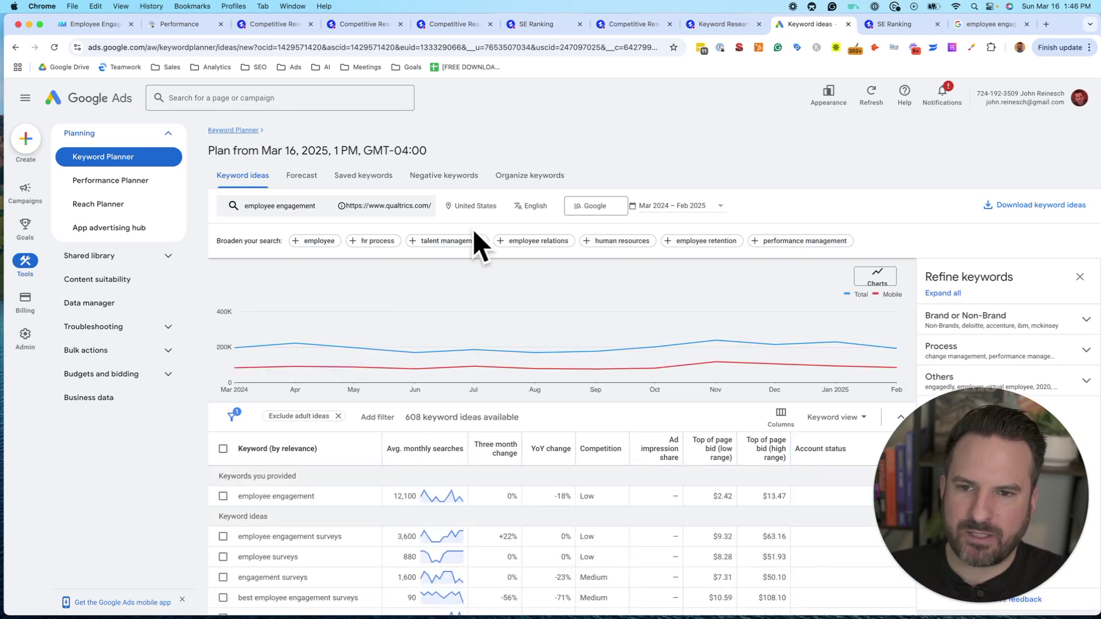
Review the 608 ideas, noting 'employee engagement' and 'employee engagement strategies', then go back.
scroll(475, 247, down, 3)
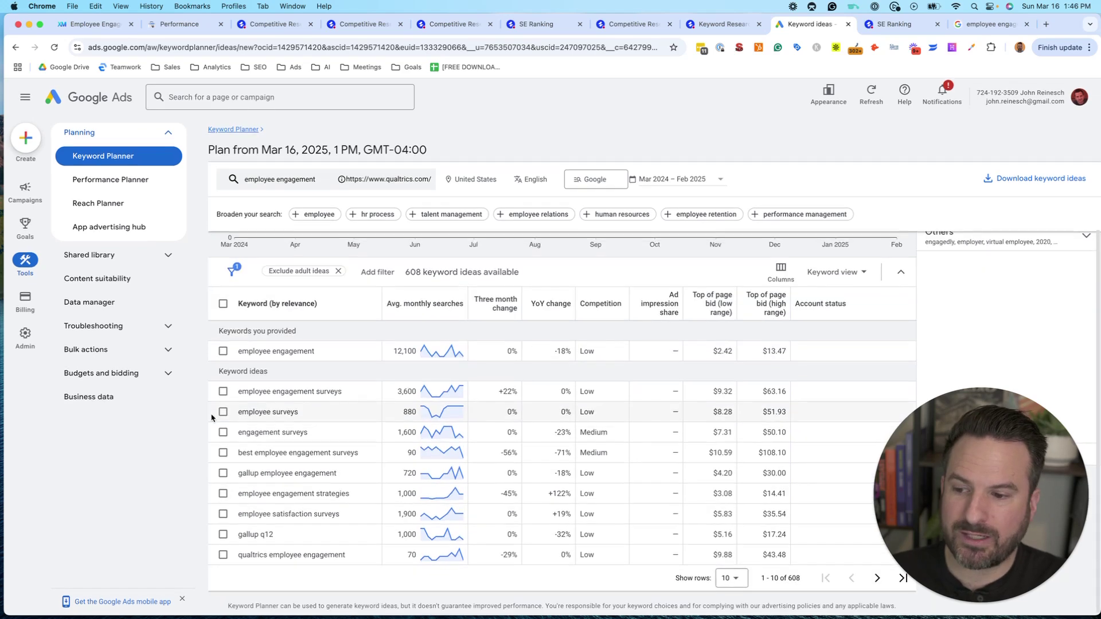
double_click(794, 578)
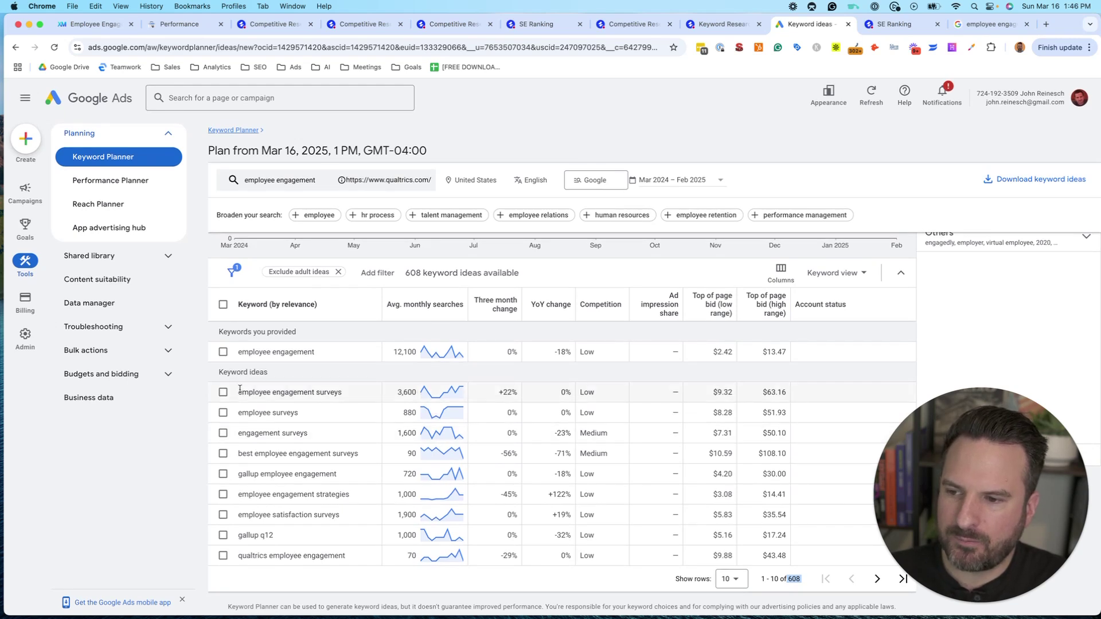
mouse_move(240, 389)
mouse_down()
mouse_move(333, 456)
mouse_move(247, 402)
mouse_up()
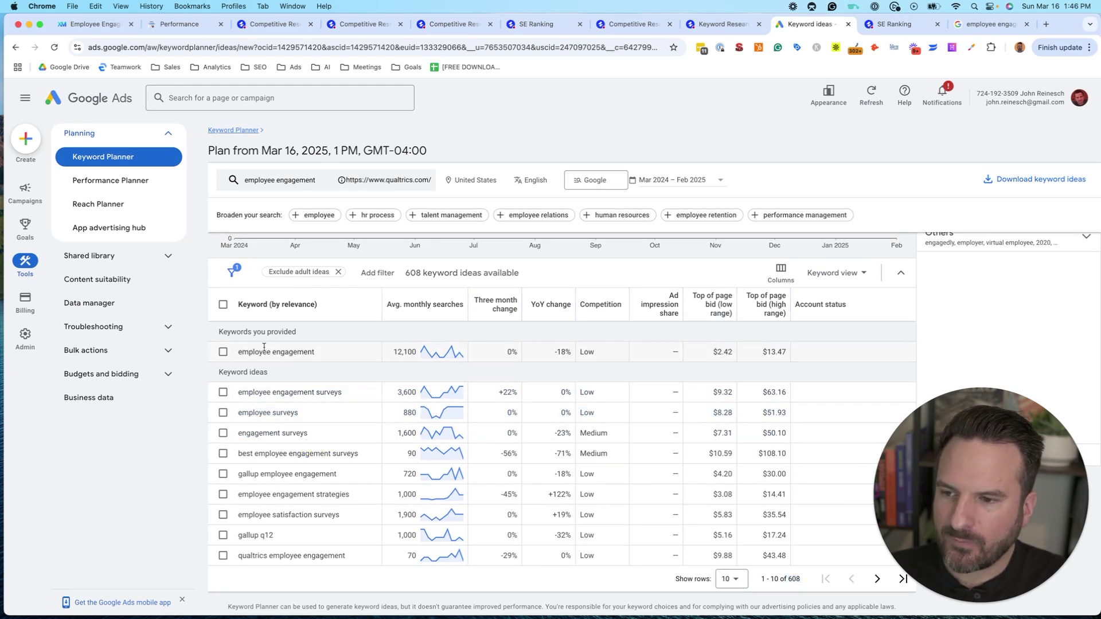
drag(238, 354, 320, 356)
key(cmd+c)
drag(242, 494, 264, 492)
scroll(483, 388, up, 3)
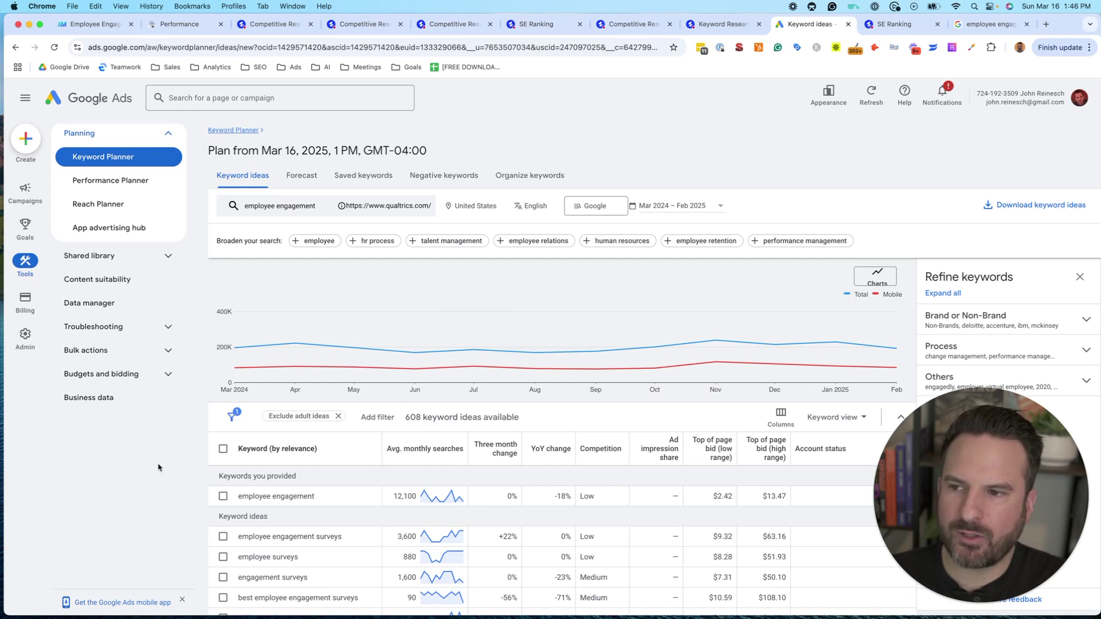
click(16, 47)
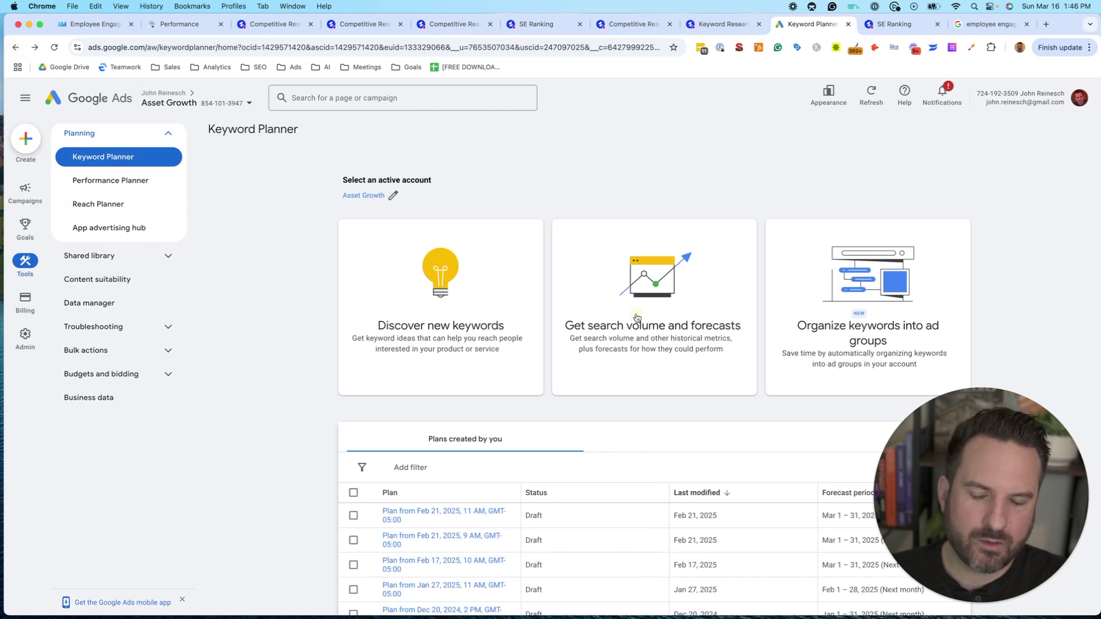
Get volumes for 'employee engagement' and 'employee engagement best practices', then return to the start page.
click(637, 317)
click(559, 292)
key(cmd+v)
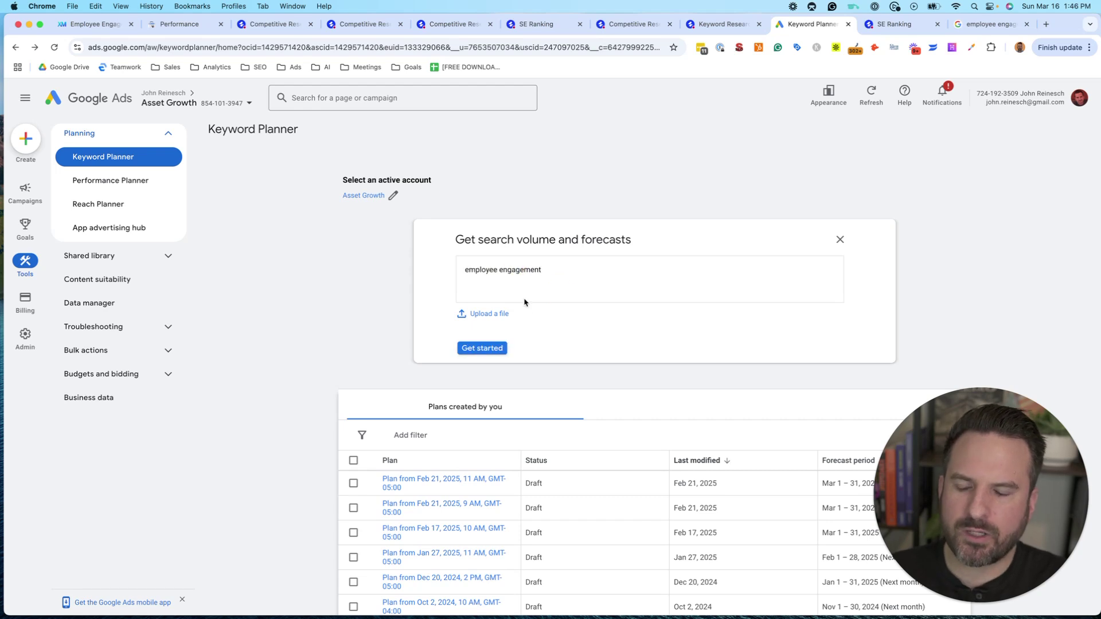
key(Return)
key(super+v)
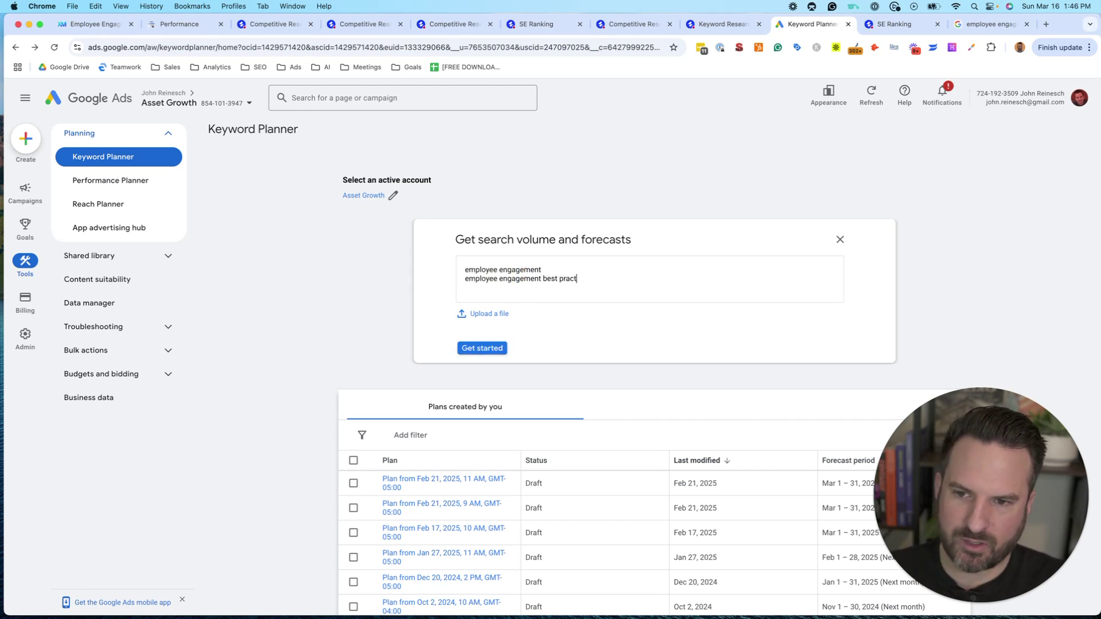
click(468, 348)
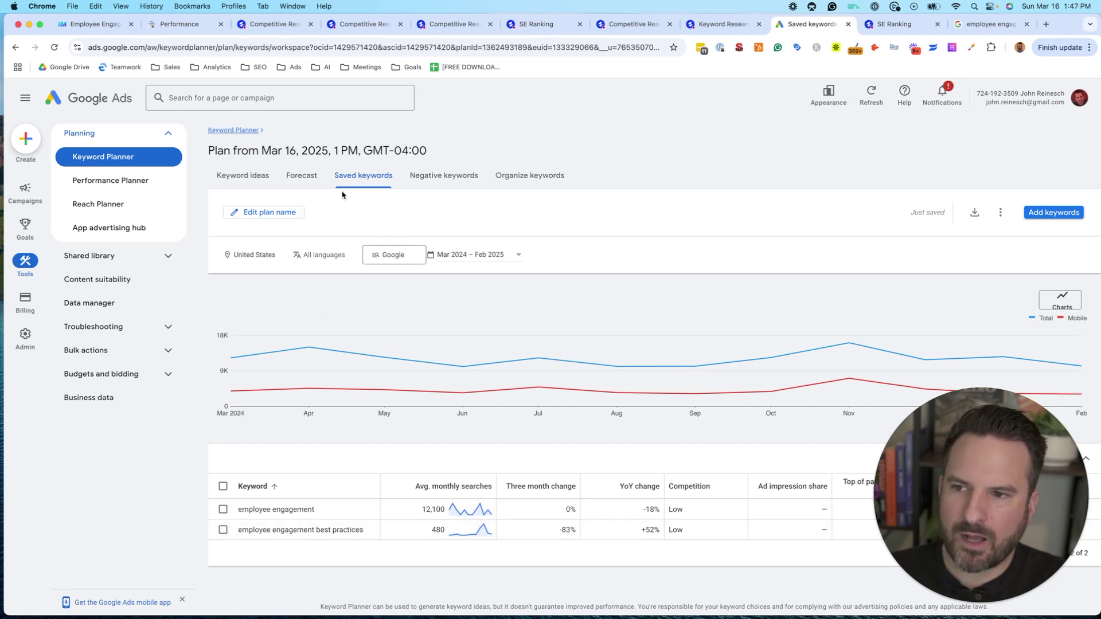
click(366, 183)
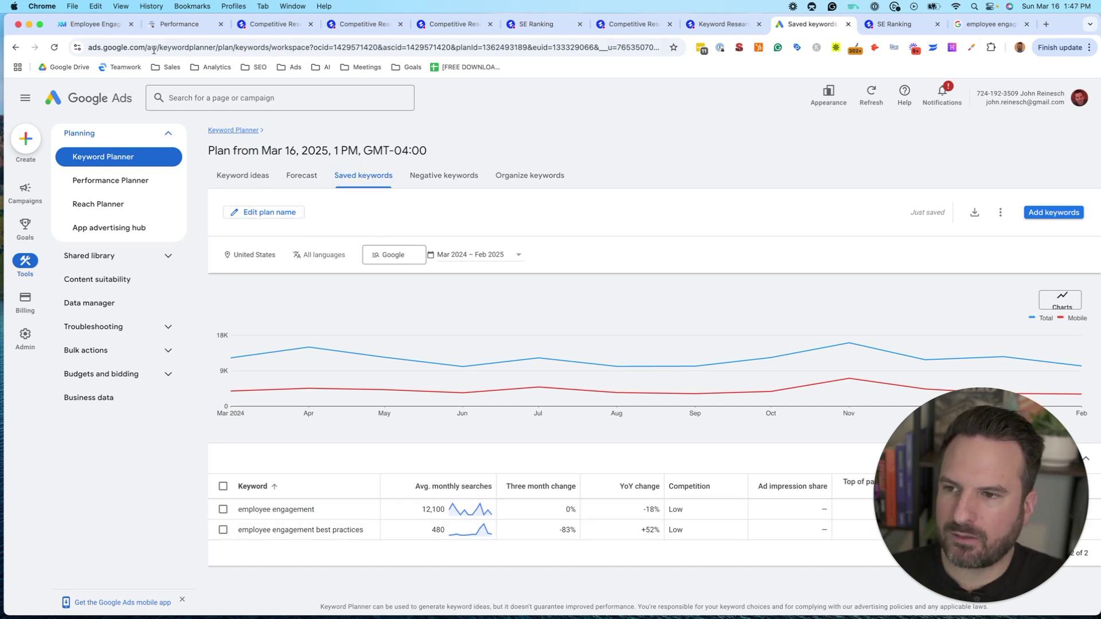
click(19, 53)
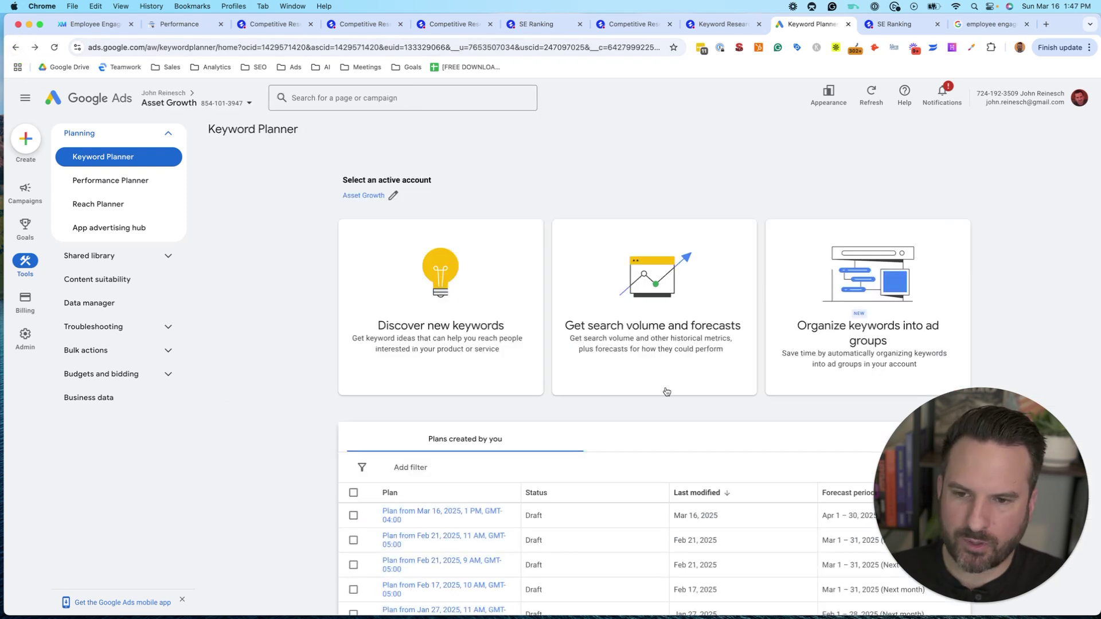
Get volumes for 'storage units near me', 'self storage' and 'storage units in austin tx'.
click(640, 309)
text(stor)
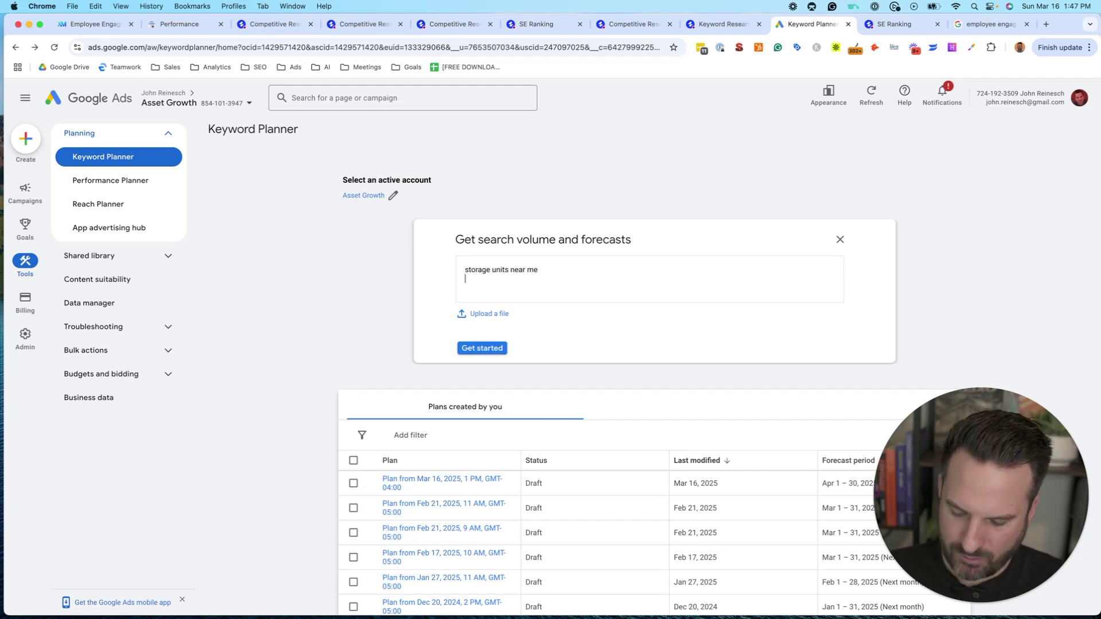
text(age)
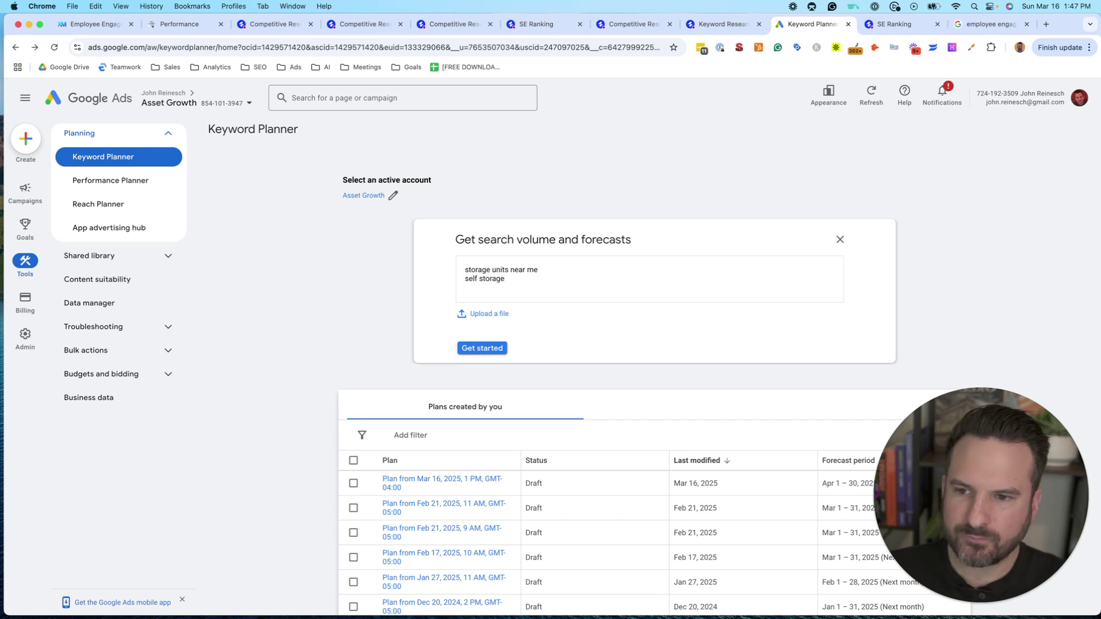
key(Return)
text(storage units in)
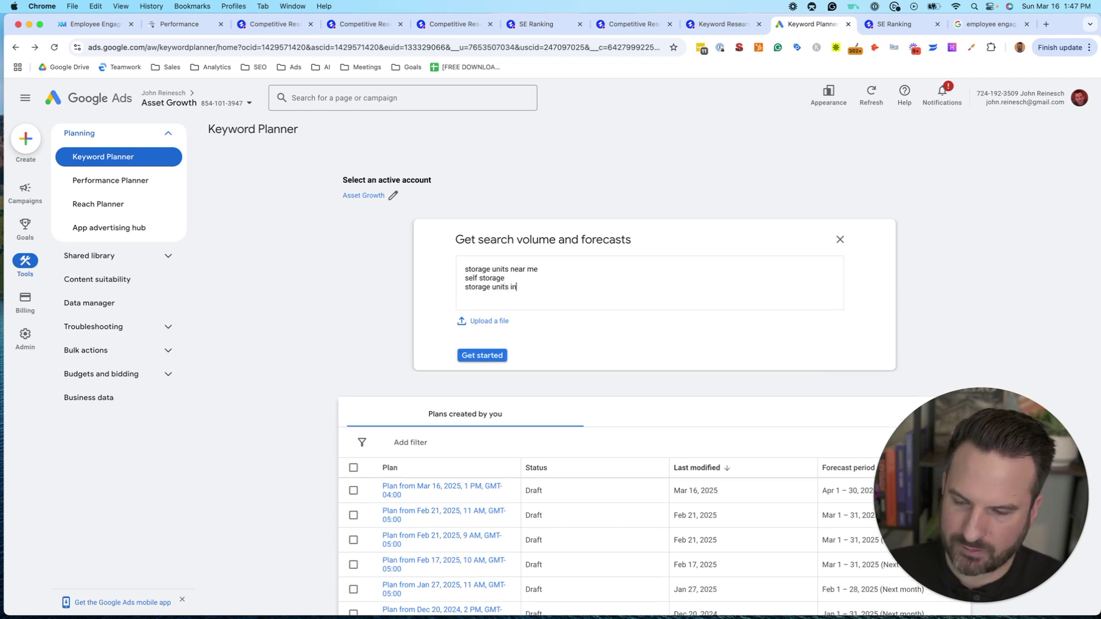
text( austin te)
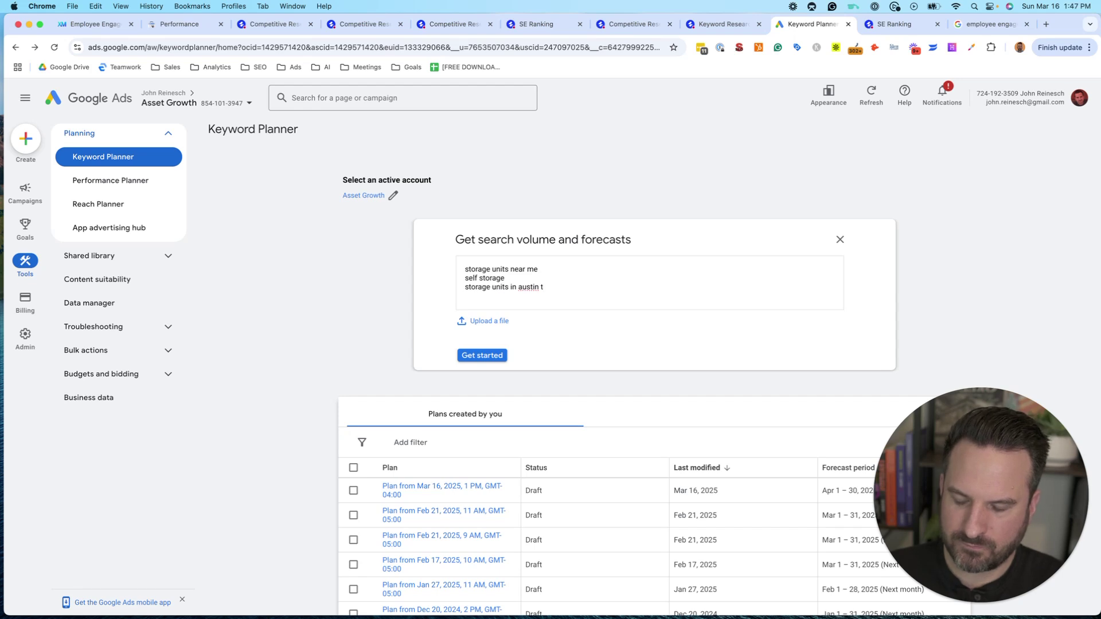
click(485, 354)
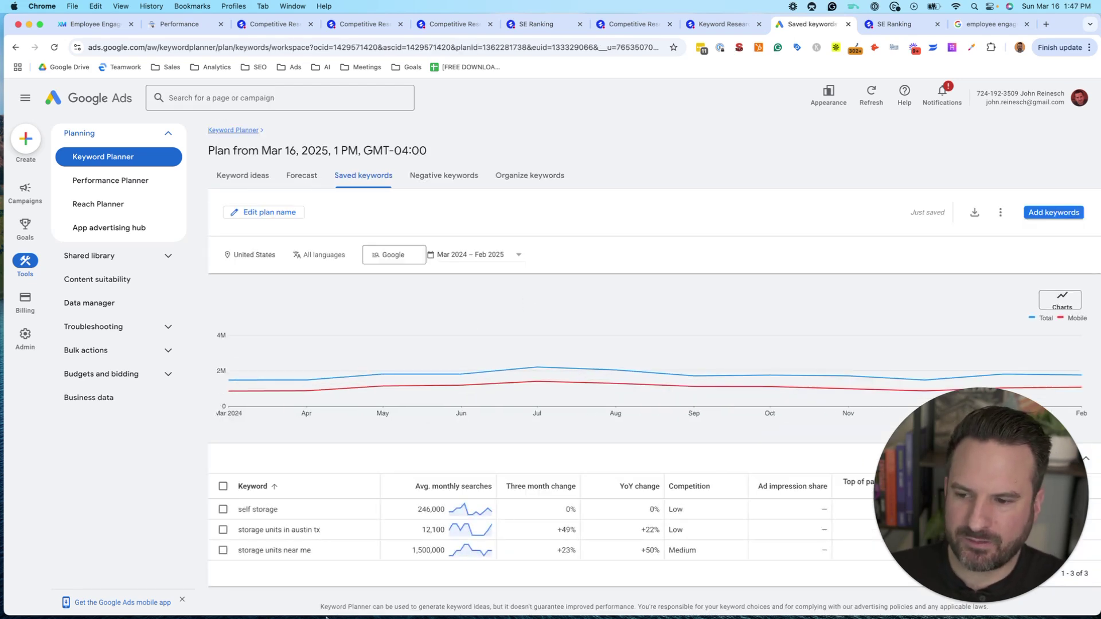
drag(421, 529, 449, 530)
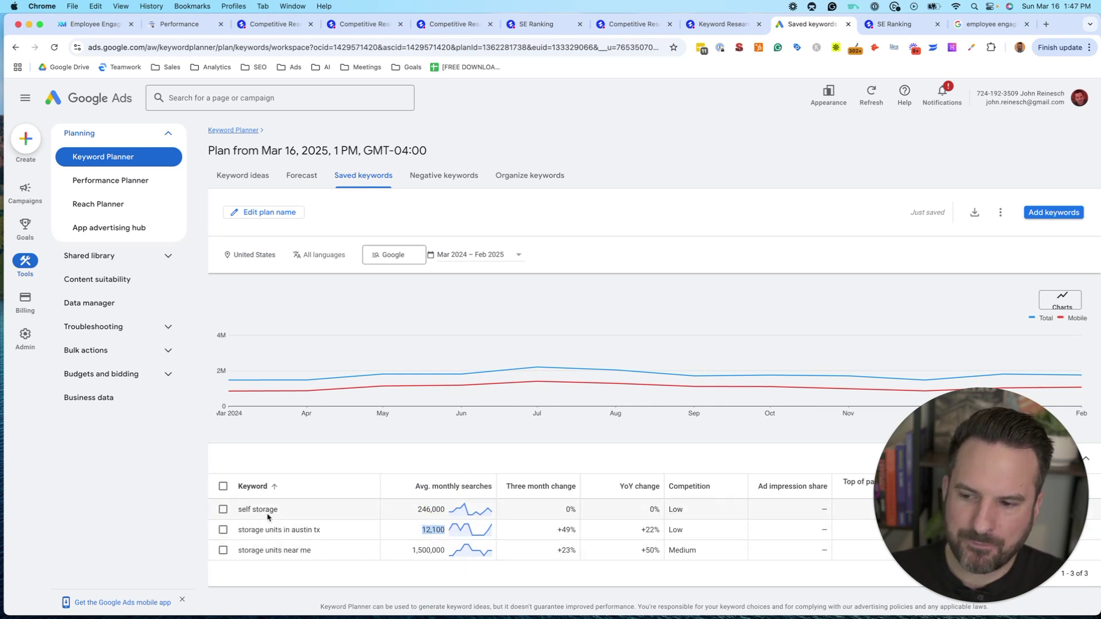
drag(419, 509, 446, 509)
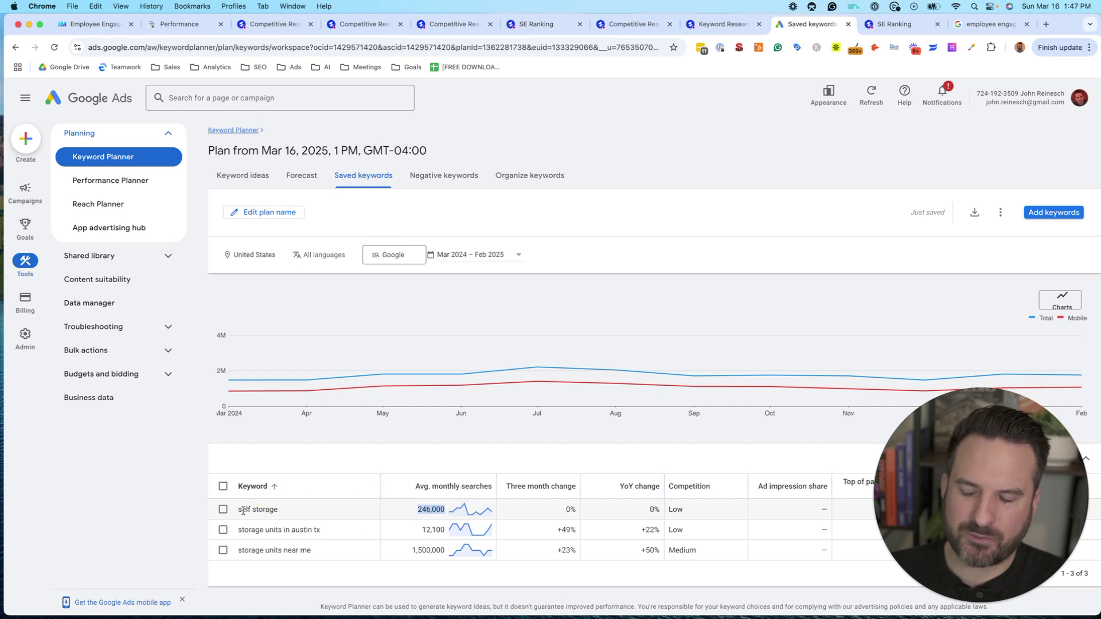
click(241, 510)
click(252, 255)
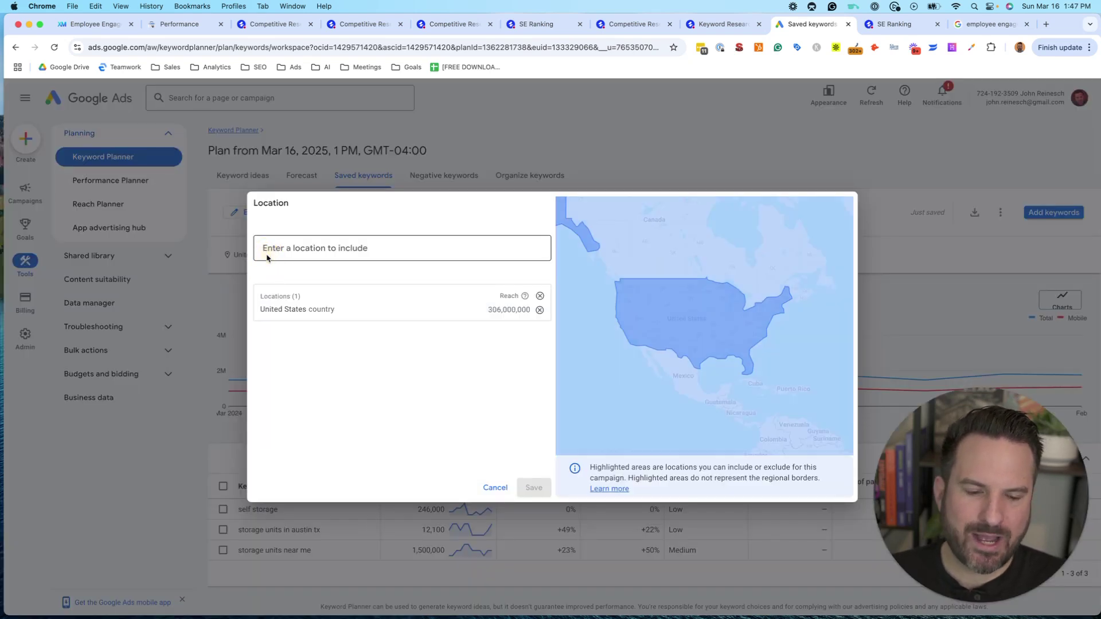
click(495, 489)
drag(264, 550, 455, 563)
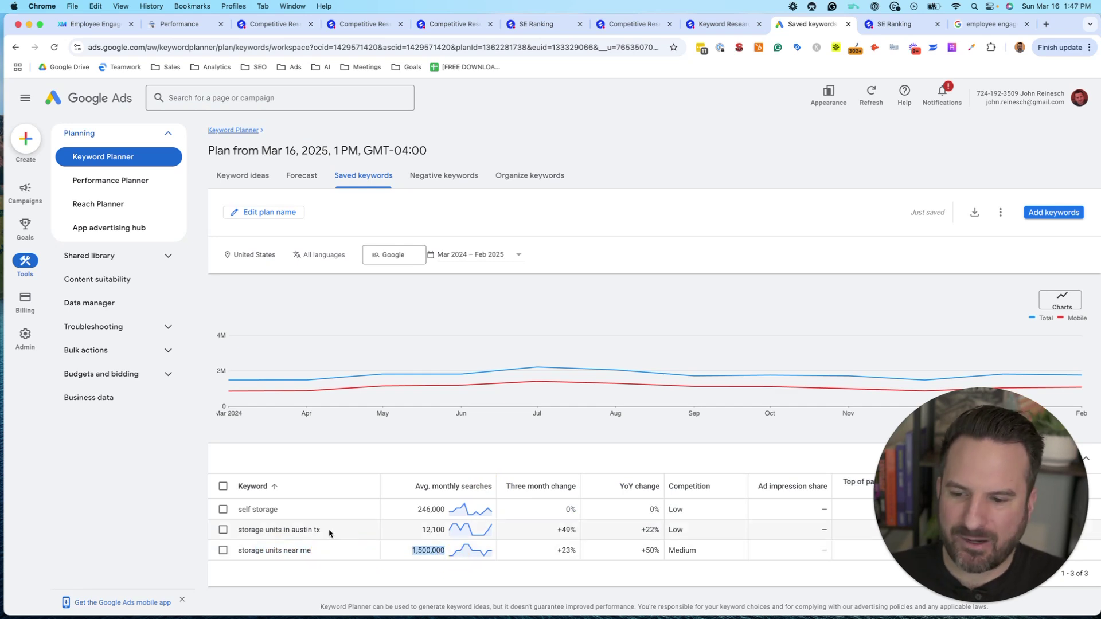
drag(273, 530, 349, 529)
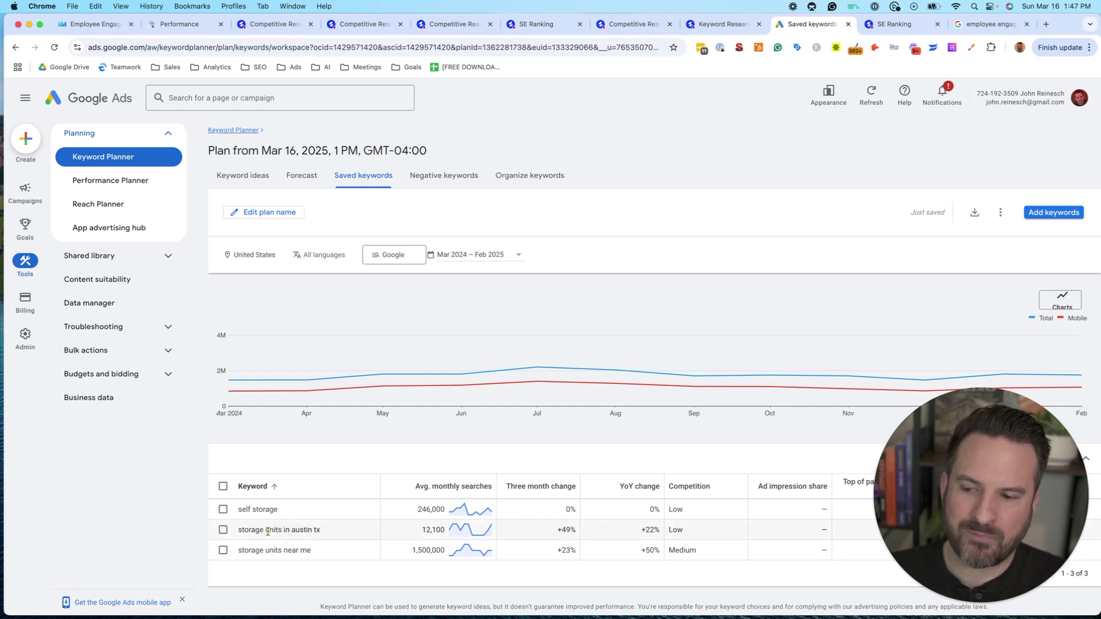
triple_click(351, 531)
click(266, 550)
drag(266, 550, 311, 551)
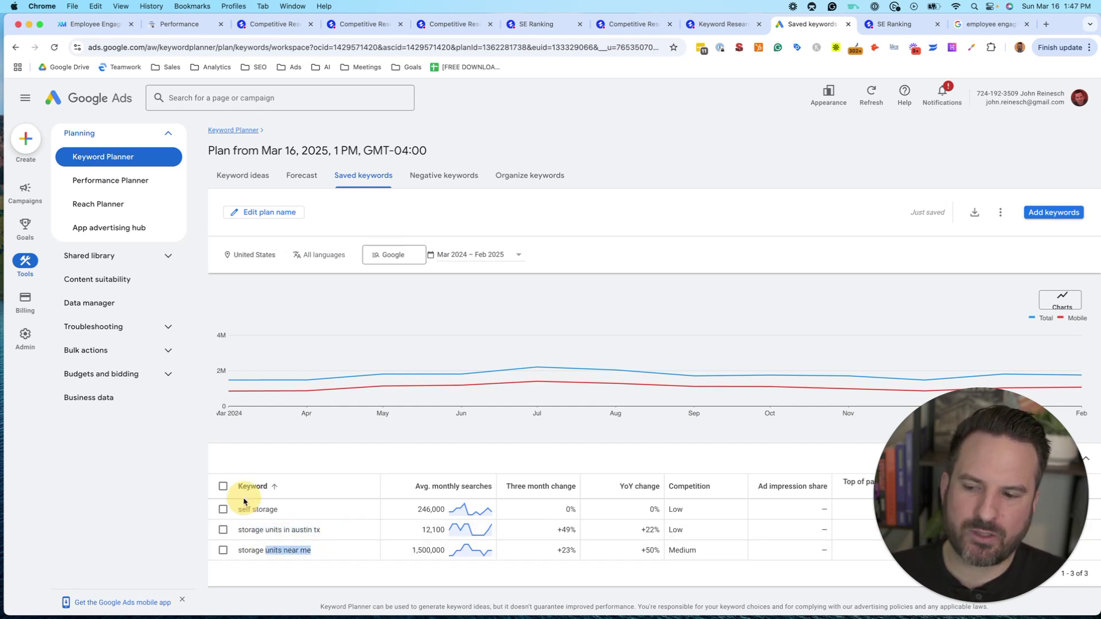
click(235, 505)
Set the plan location to Austin TX, Texas, dropping 'storage units near me' to 14,800.
click(250, 256)
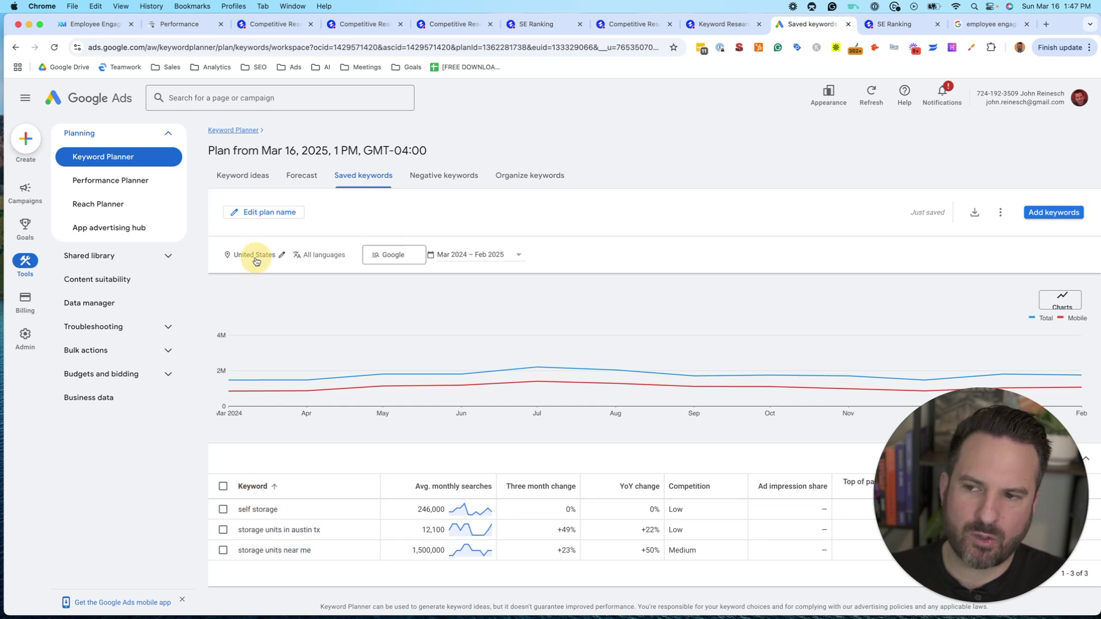
click(446, 278)
click(430, 248)
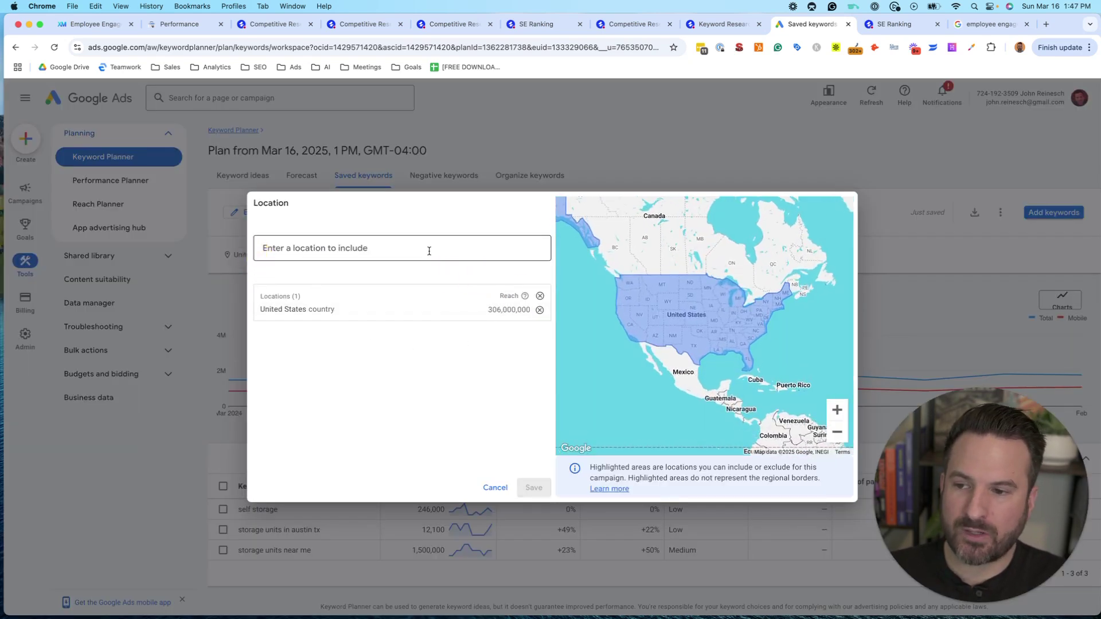
text(austin t)
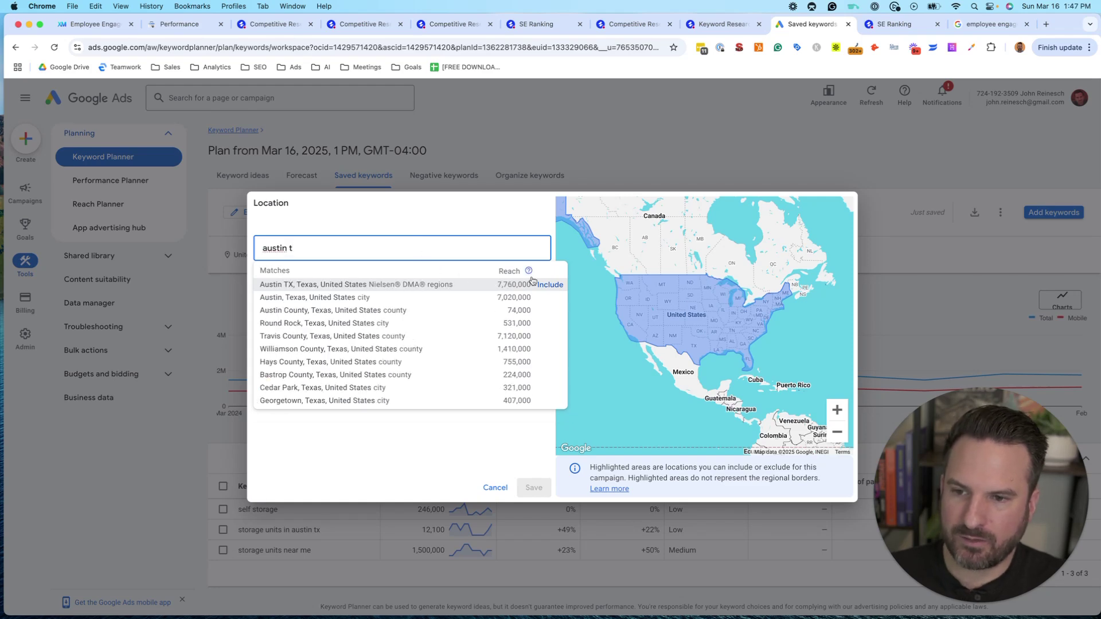
click(548, 285)
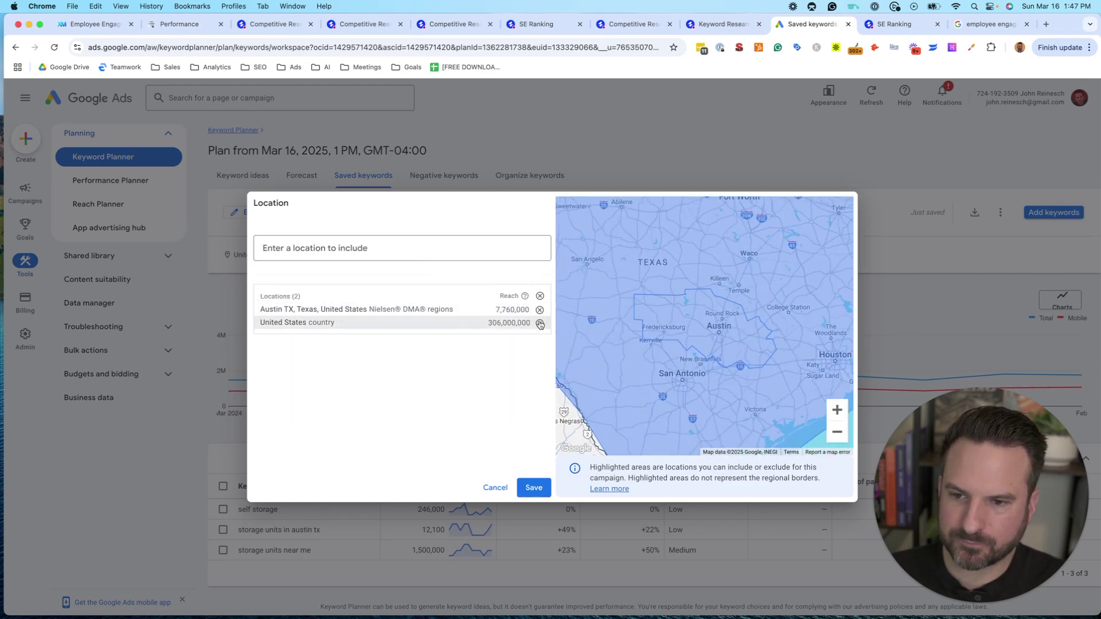
click(532, 488)
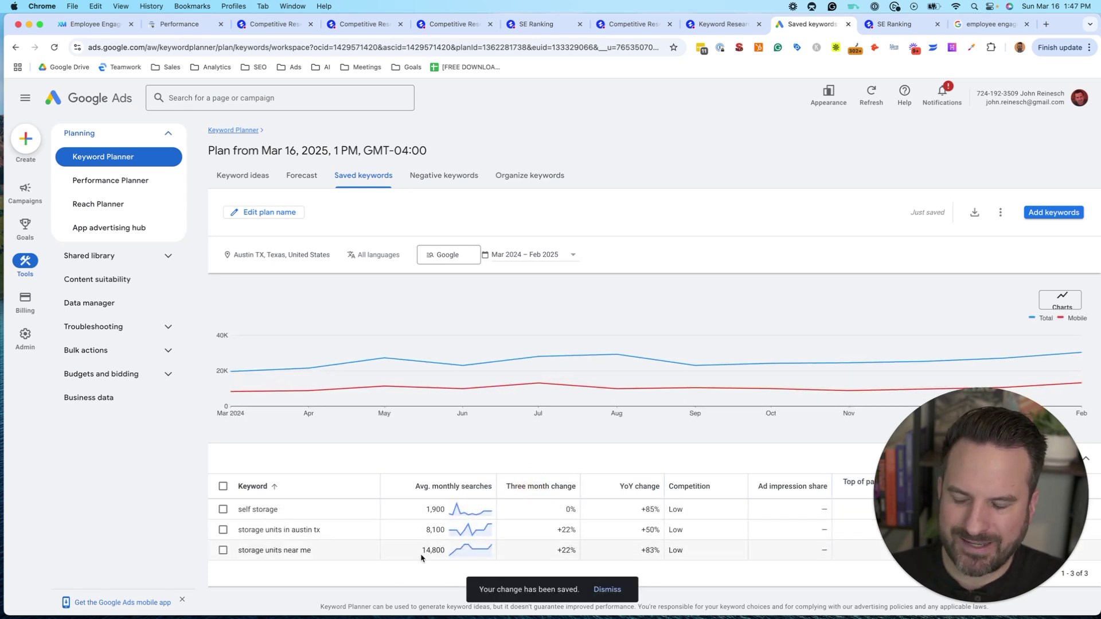
drag(422, 556, 430, 523)
click(439, 506)
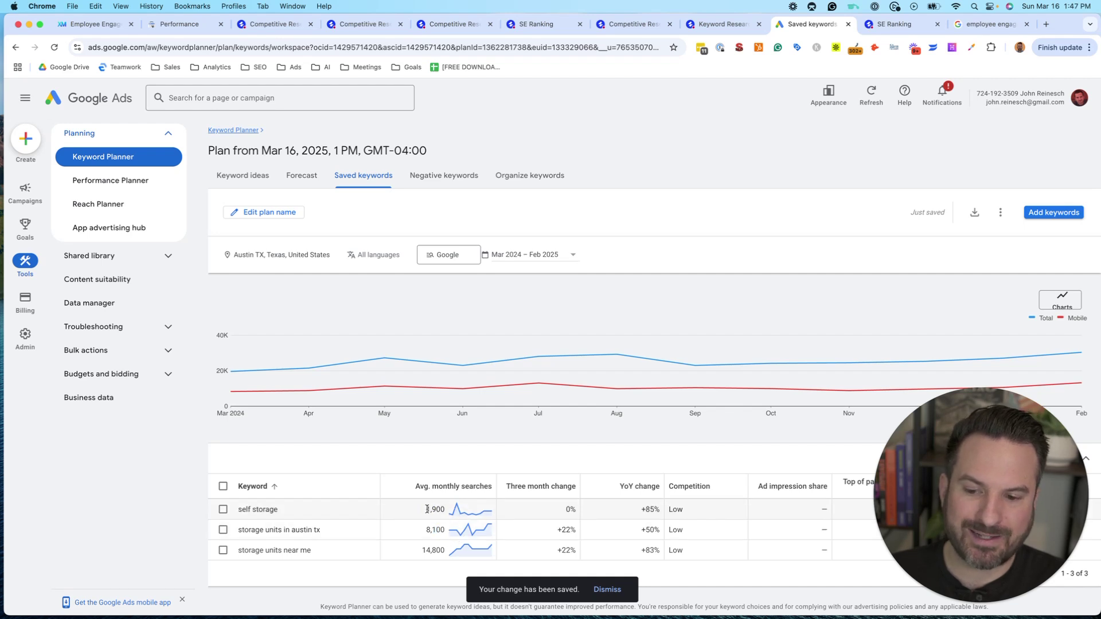